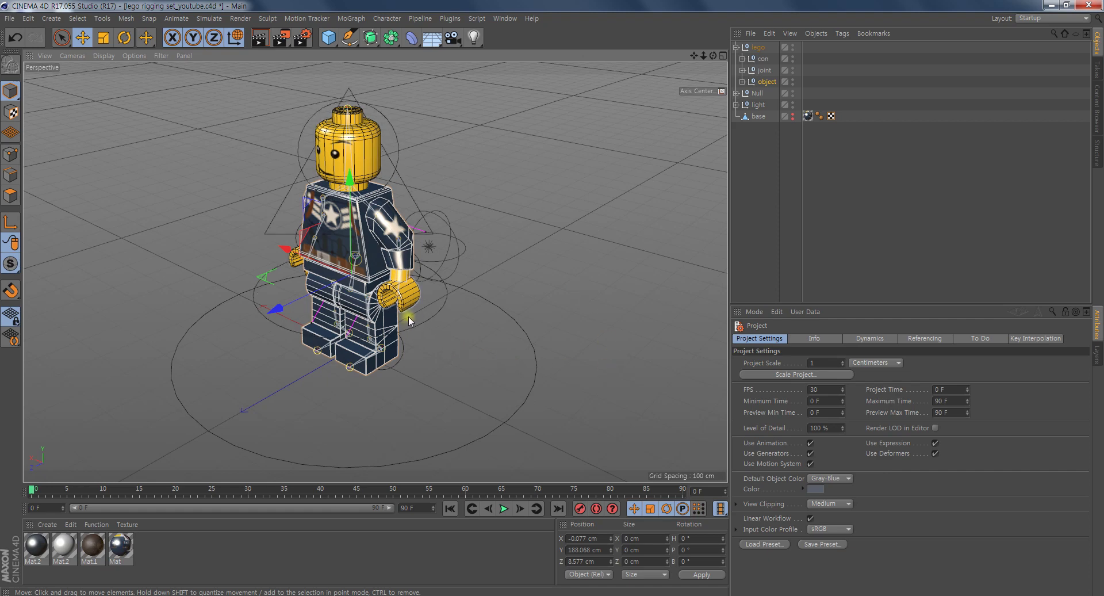
Orbit to a side-on view of the minifigure and select the joint null at the waist.
left_click_drag(412, 346, 421, 325, "alt")
mouse_move(474, 350)
left_mouse_down("alt")
mouse_move(426, 318)
mouse_move(481, 307)
mouse_move(436, 321)
mouse_move(447, 333)
mouse_move(194, 309)
left_mouse_up("alt")
mouse_move(236, 205)
left_mouse_down("alt")
mouse_move(405, 265)
mouse_move(250, 361)
left_mouse_up("alt")
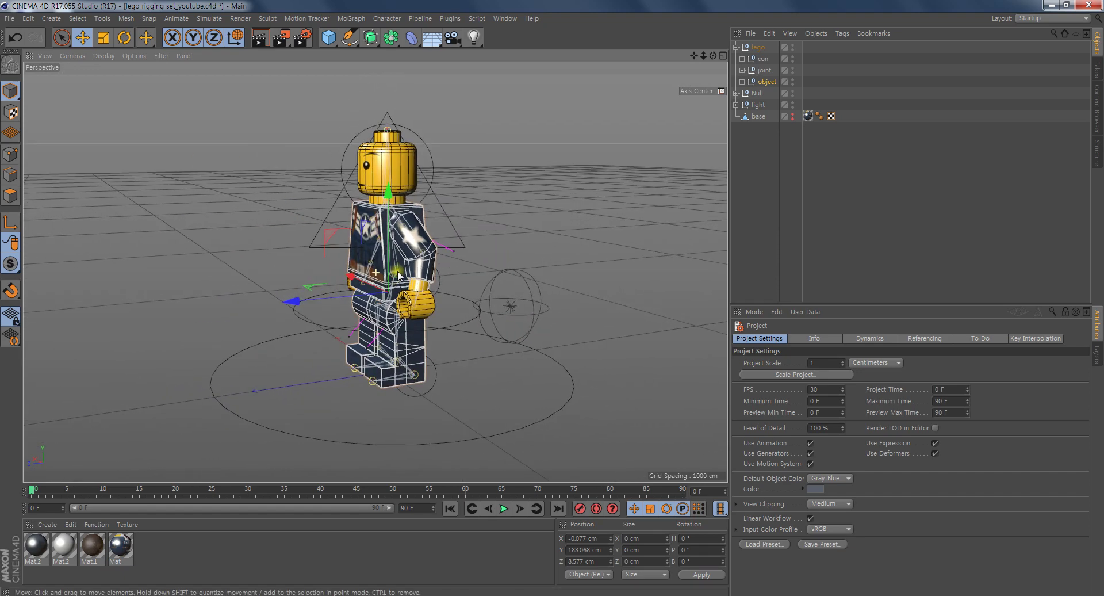
left_click(451, 207)
left_click(474, 325)
mouse_move(474, 326)
left_mouse_down("alt")
mouse_move(536, 342)
mouse_move(497, 333)
mouse_move(464, 295)
left_mouse_up("alt")
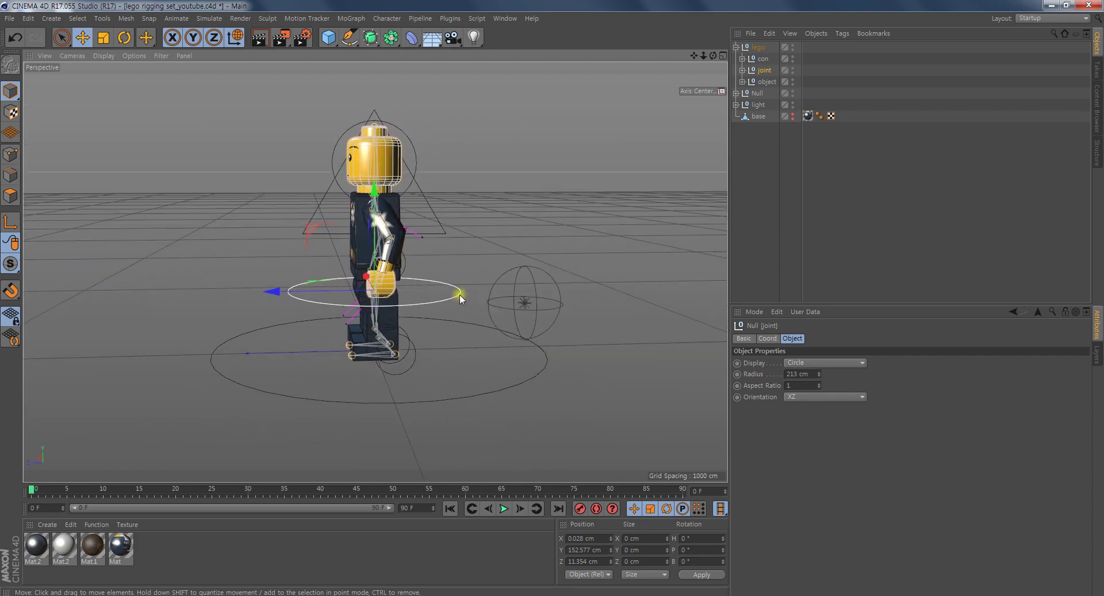
Test-rotate the upper body at the hip joint, undo it, and expand the joint hierarchy.
key("r")
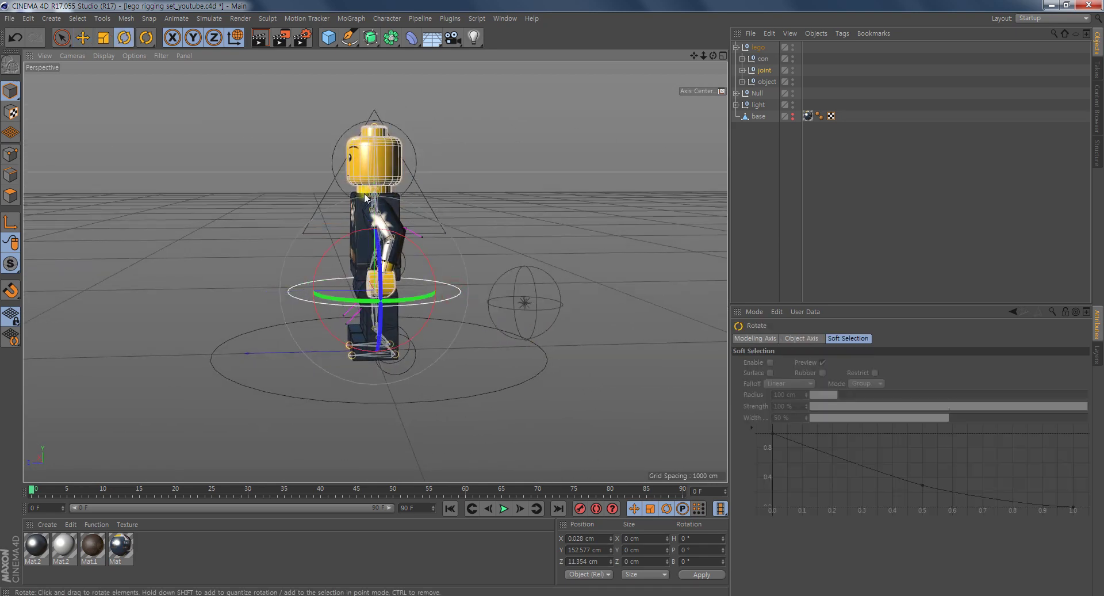
mouse_move(342, 240)
left_mouse_down()
mouse_move(340, 256)
mouse_move(316, 266)
left_mouse_up()
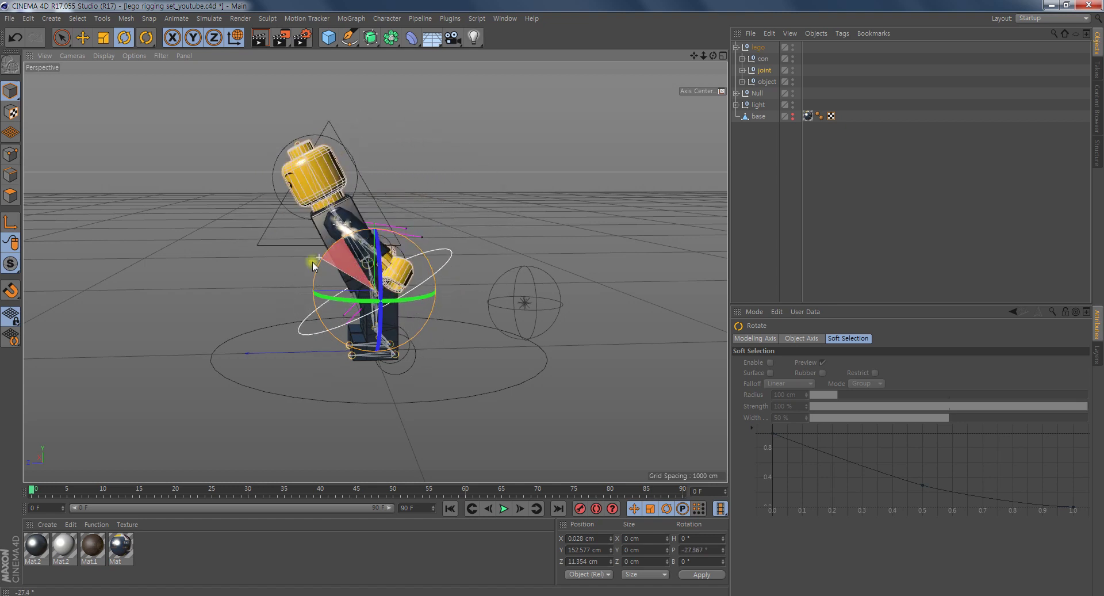
left_click_drag(316, 265, 356, 252)
key("ctrl+z")
left_click(743, 70)
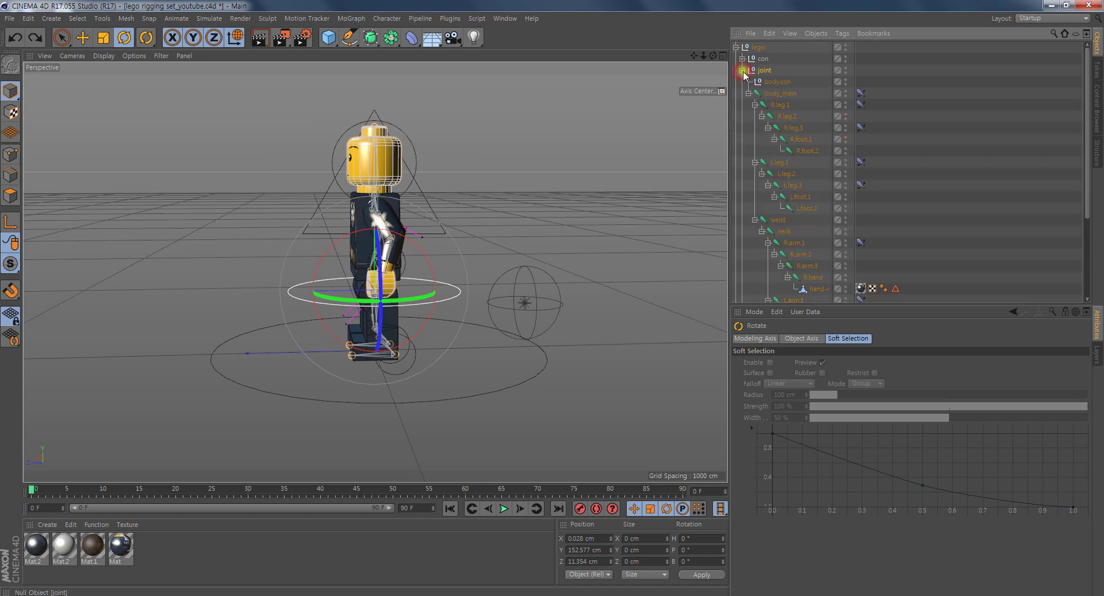
Test-bend the upper body forward at the hip joint, then undo the rotation.
left_click(777, 81)
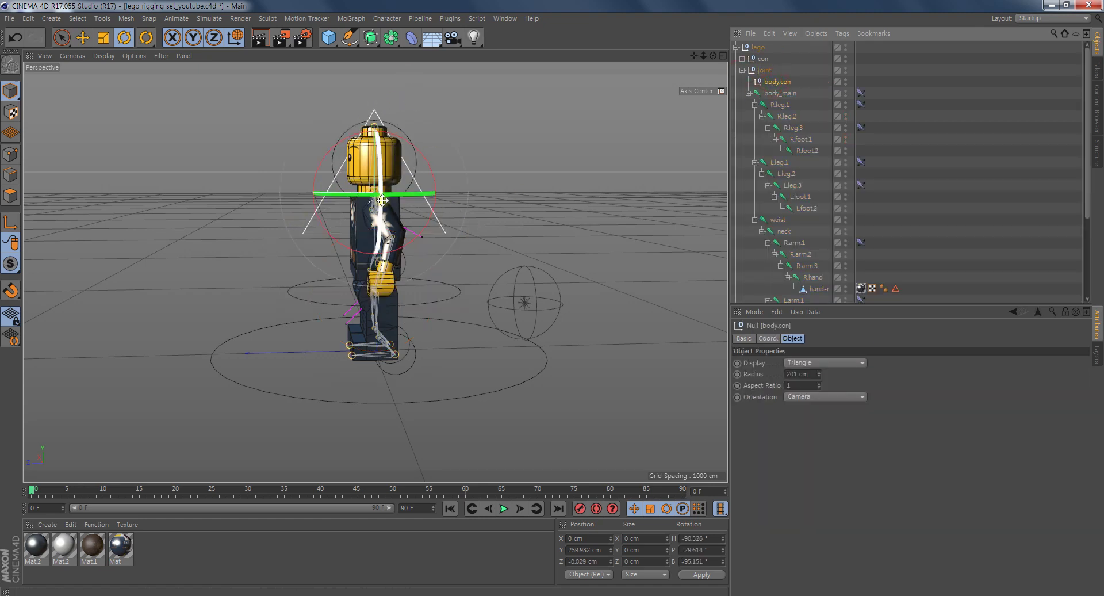
left_click_drag(398, 240, 488, 256, "alt")
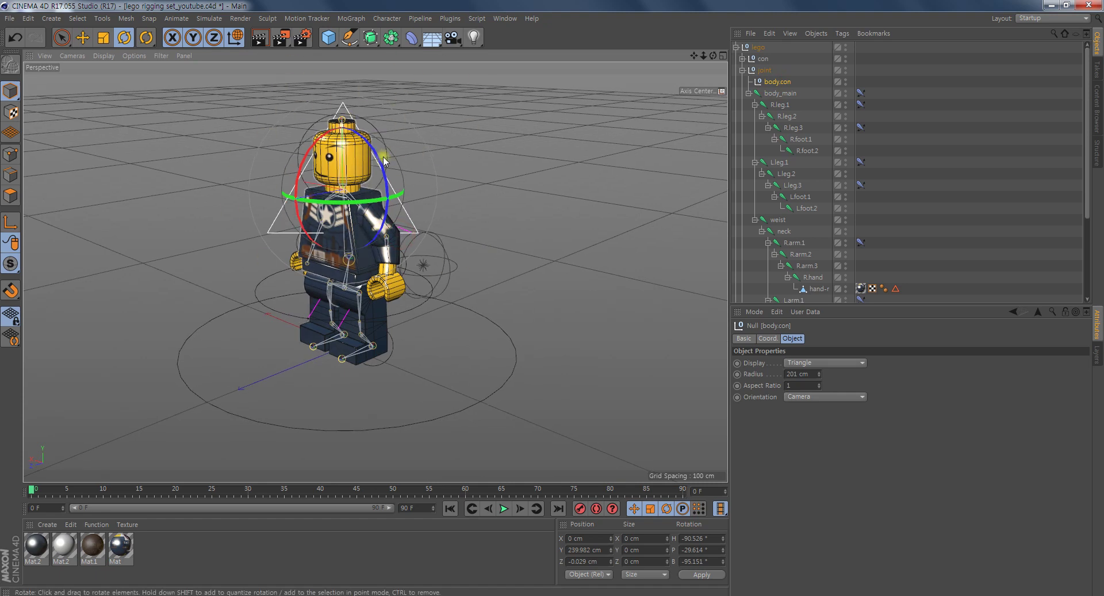
left_click(764, 70)
left_click(771, 82)
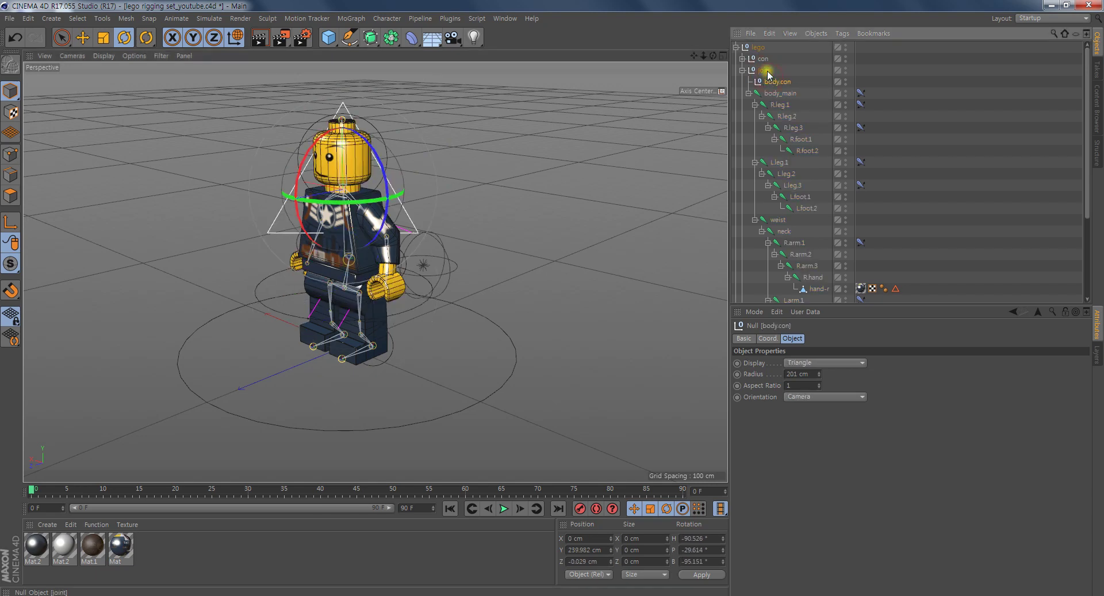
left_click(742, 71)
left_click(768, 70)
mouse_move(527, 104)
left_mouse_down("alt")
mouse_move(280, 203)
mouse_move(332, 220)
mouse_move(322, 198)
left_mouse_up("alt")
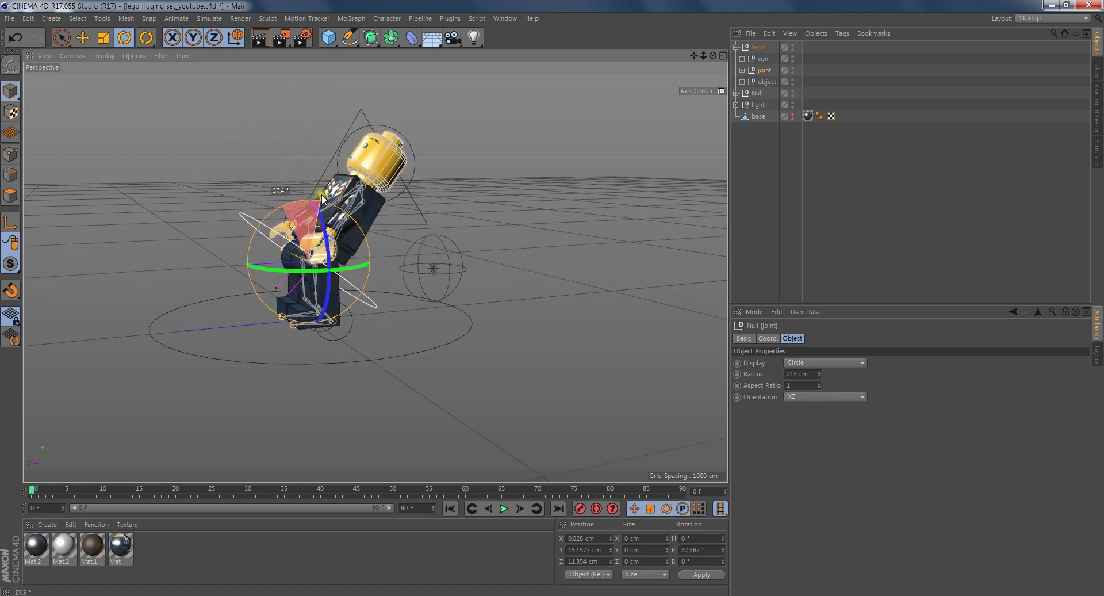
key("ctrl+z")
Move body.con into the con null and test-bend the hip joint again, undoing it.
left_click(742, 70)
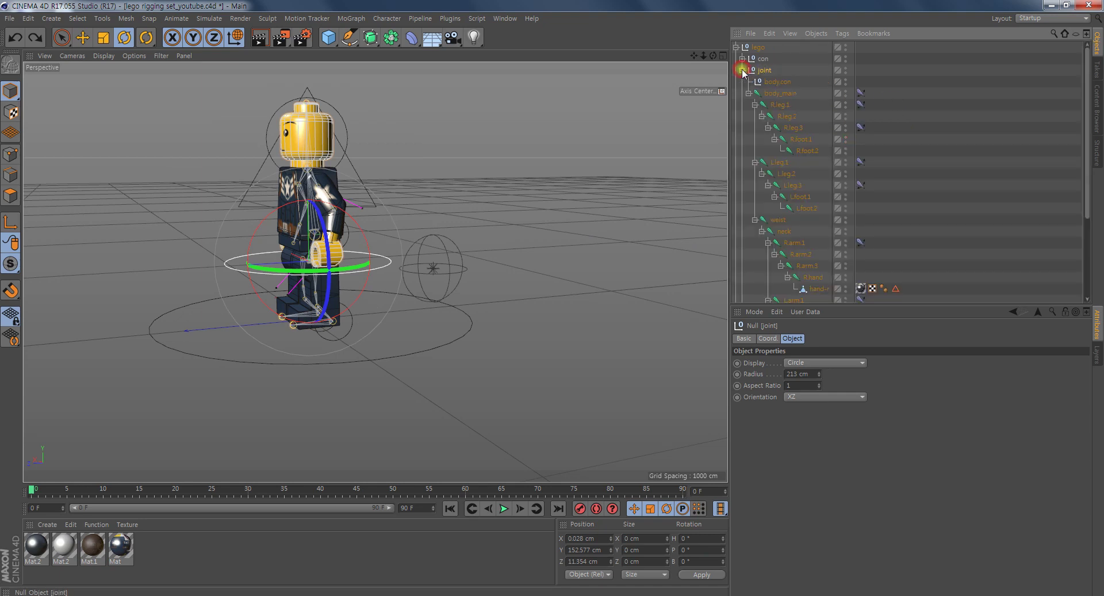
left_click(777, 83)
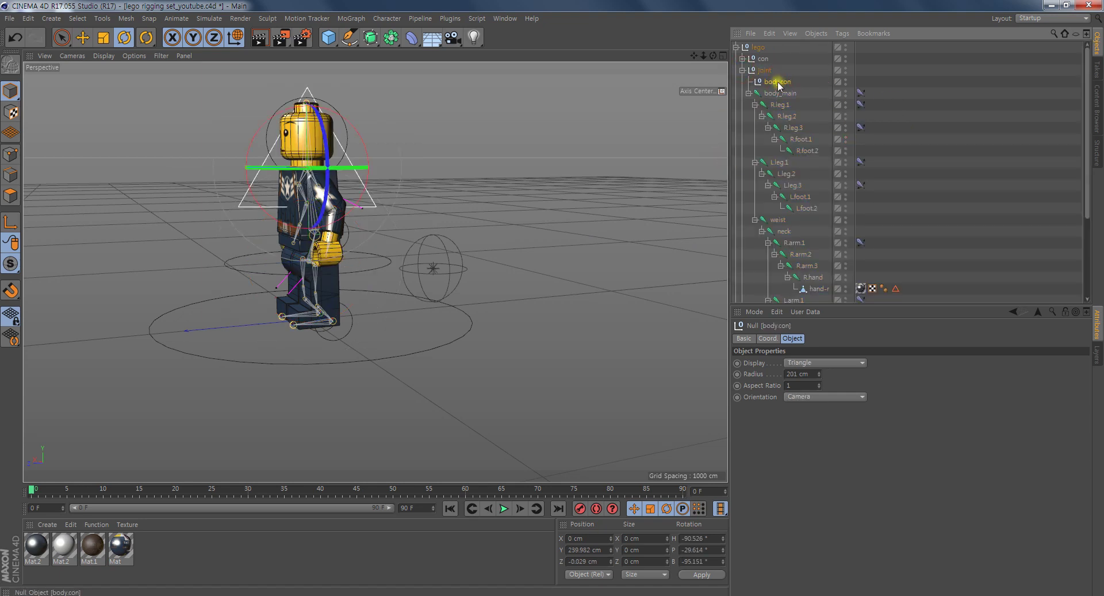
left_click_drag(755, 59, 767, 60)
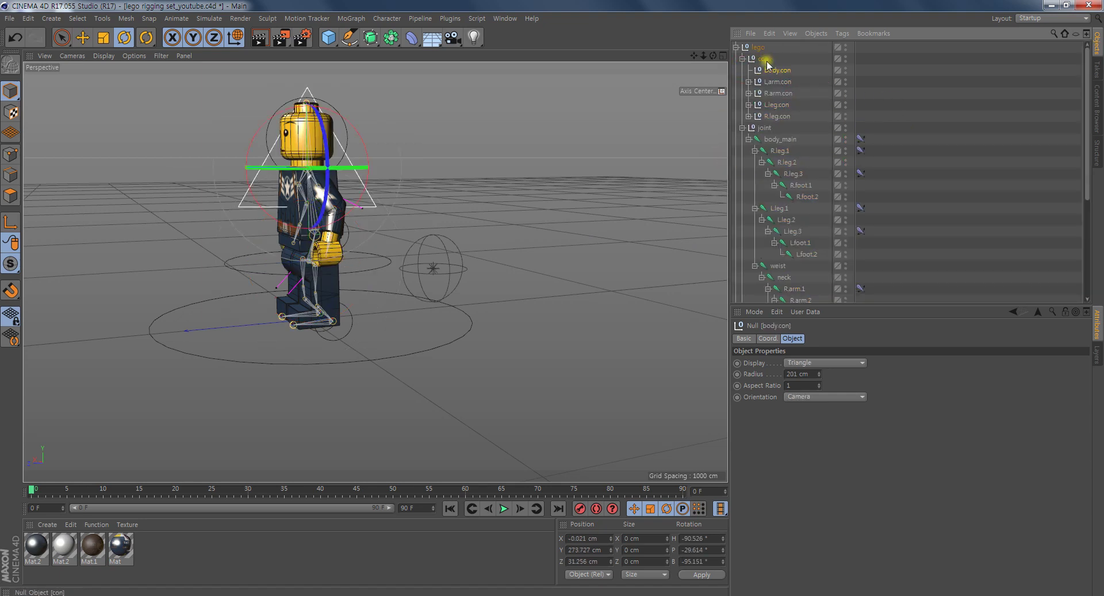
left_click(764, 127)
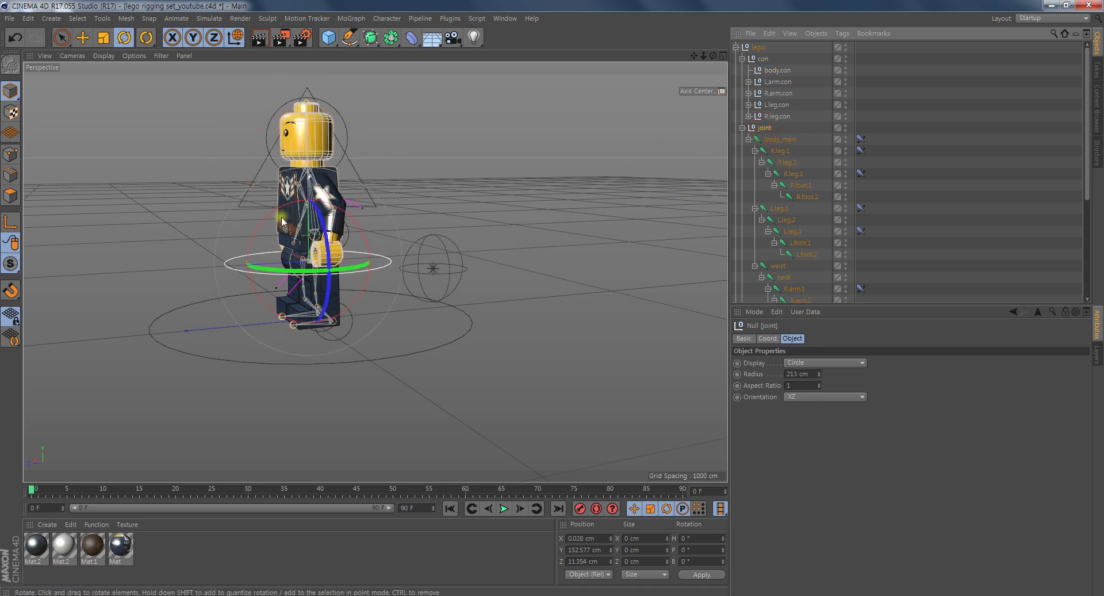
mouse_move(283, 220)
left_mouse_down()
mouse_move(212, 269)
mouse_move(364, 122)
left_mouse_up()
key("ctrl+z")
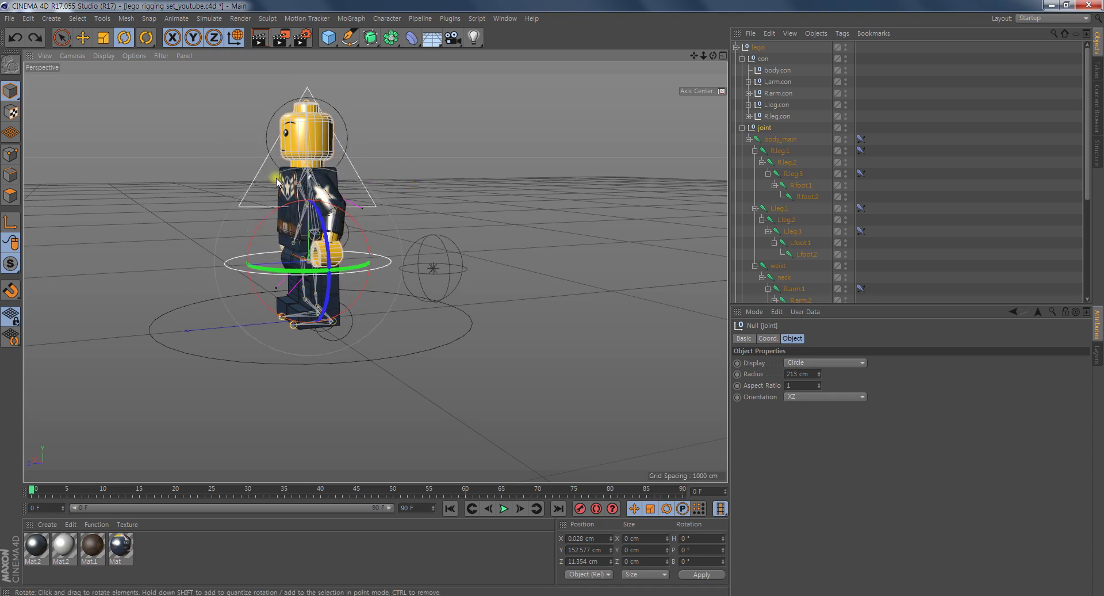
Move body.con back under the joint null and orbit to a front view.
left_click(276, 145)
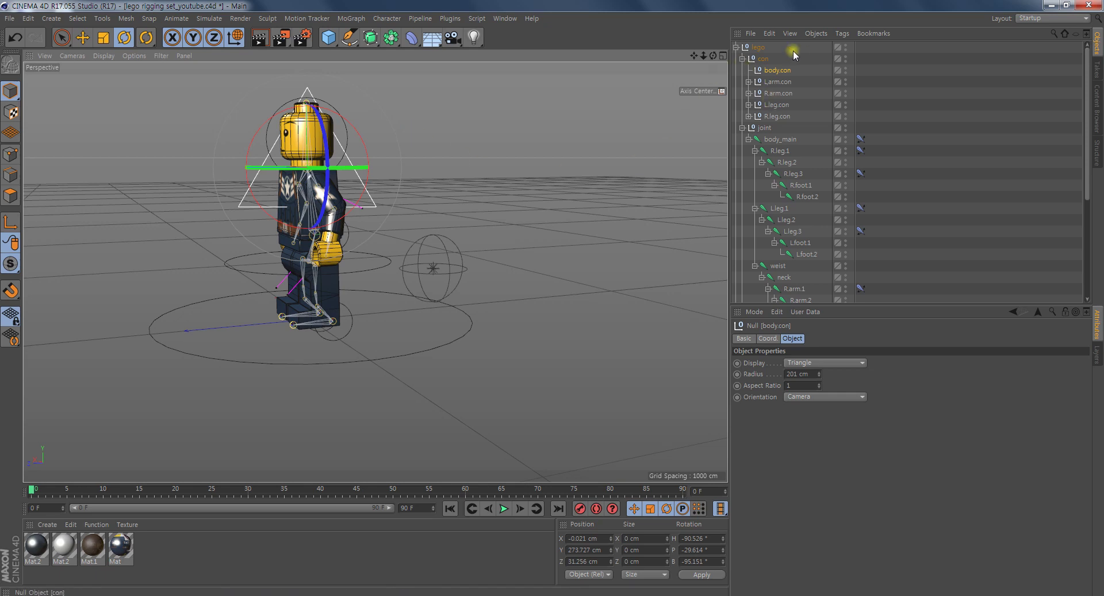
left_click(782, 71)
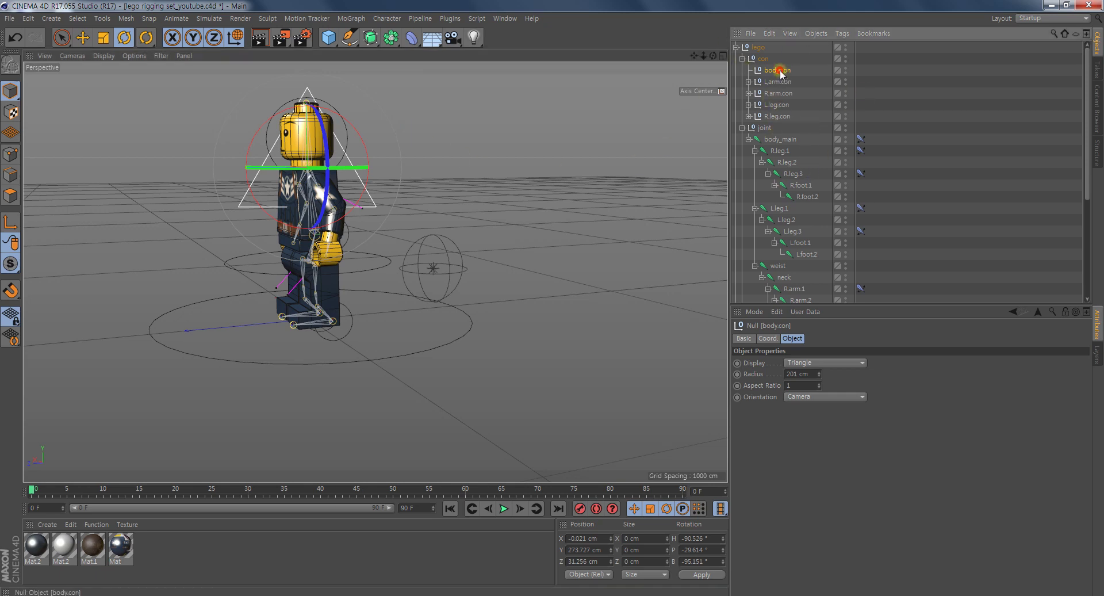
left_click_drag(766, 132, 764, 127)
left_click_drag(443, 279, 504, 278, "alt")
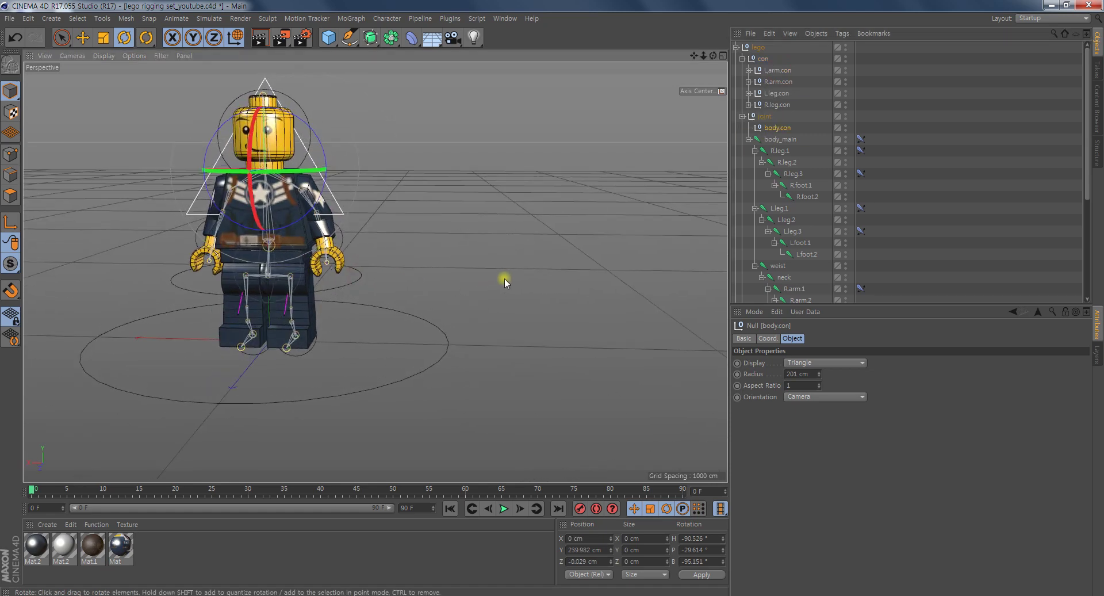
left_click(343, 281)
mouse_move(313, 227)
left_mouse_down()
mouse_move(298, 209)
mouse_move(309, 207)
mouse_move(329, 251)
mouse_move(326, 240)
left_mouse_up()
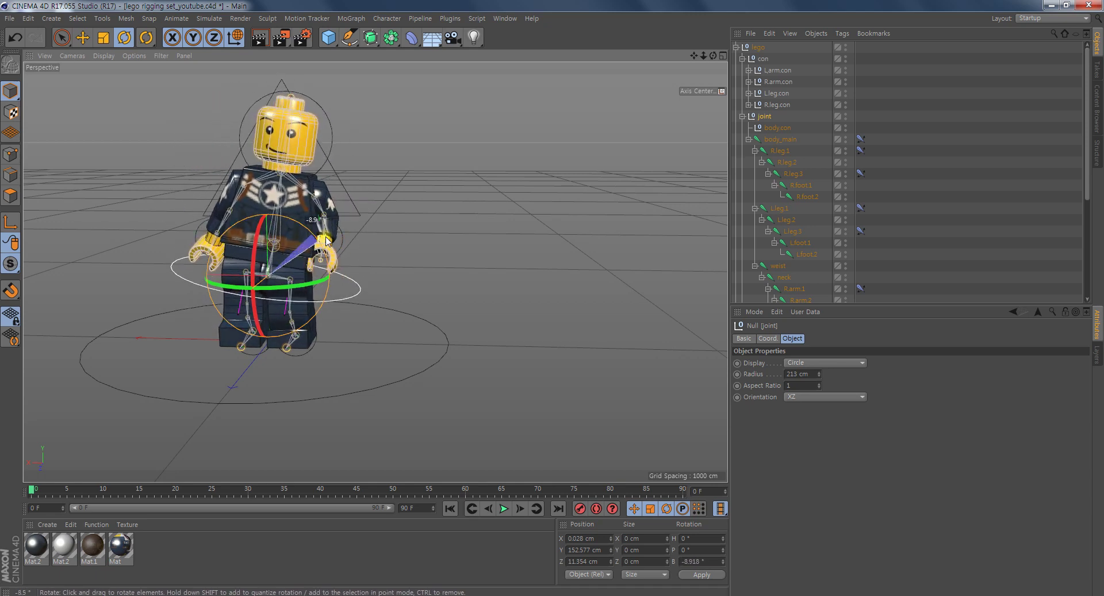
key("e")
left_click_drag(169, 275, 175, 276)
key("ctrl+z")
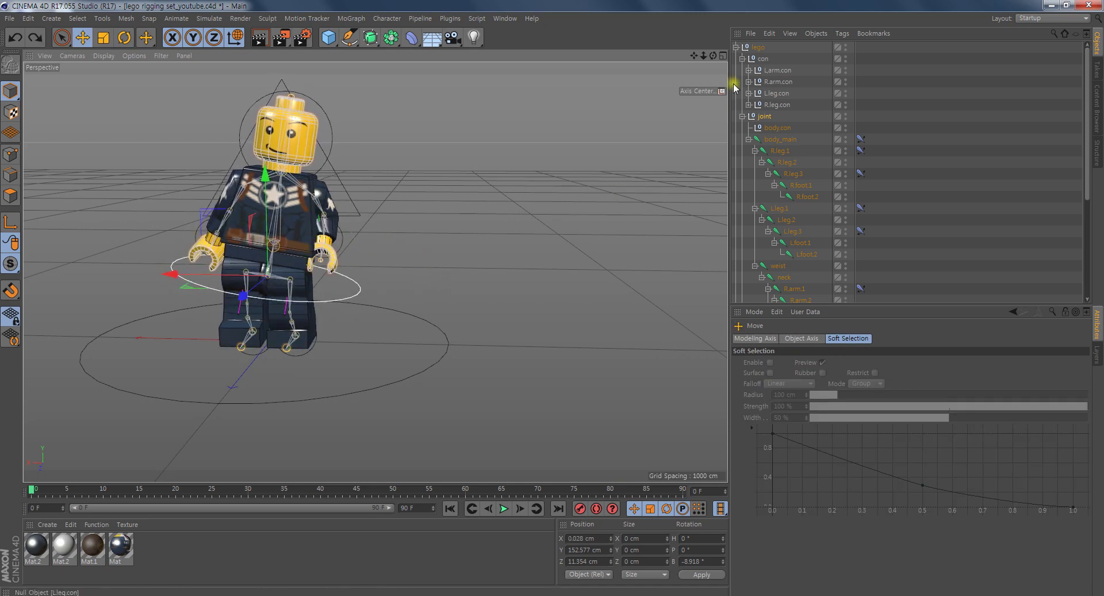
key("ctrl+z")
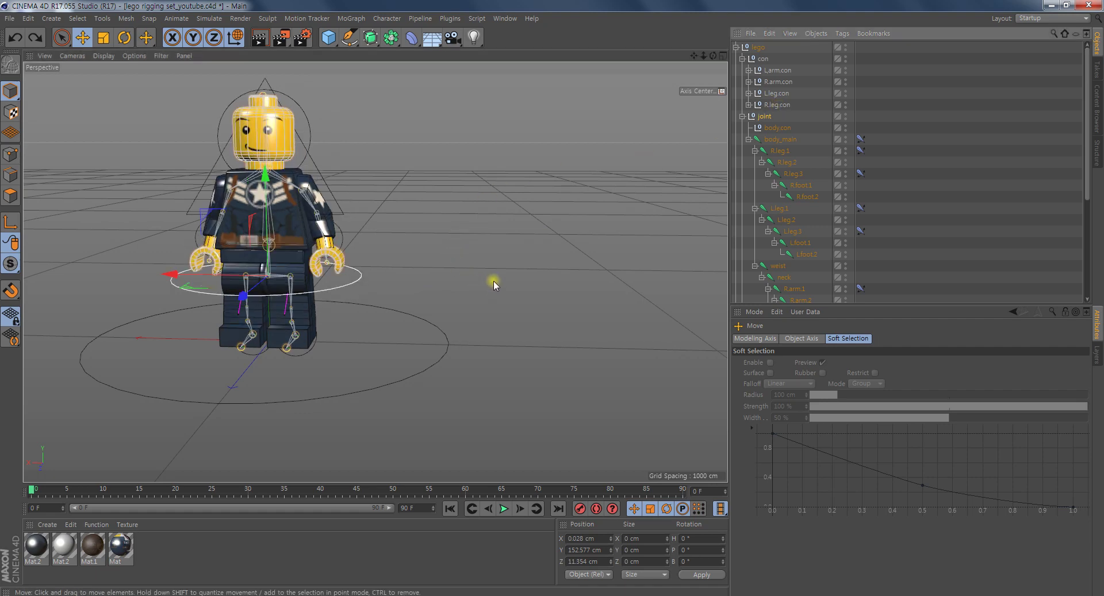
left_click_drag(475, 289, 273, 211, "alt")
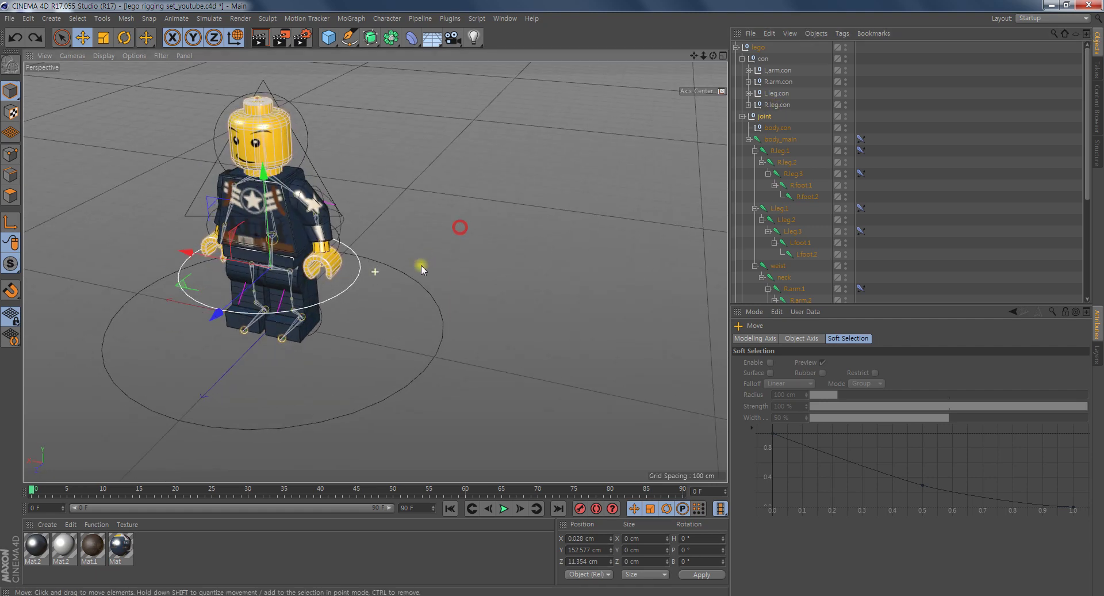
left_click_drag(384, 281, 448, 292, "alt")
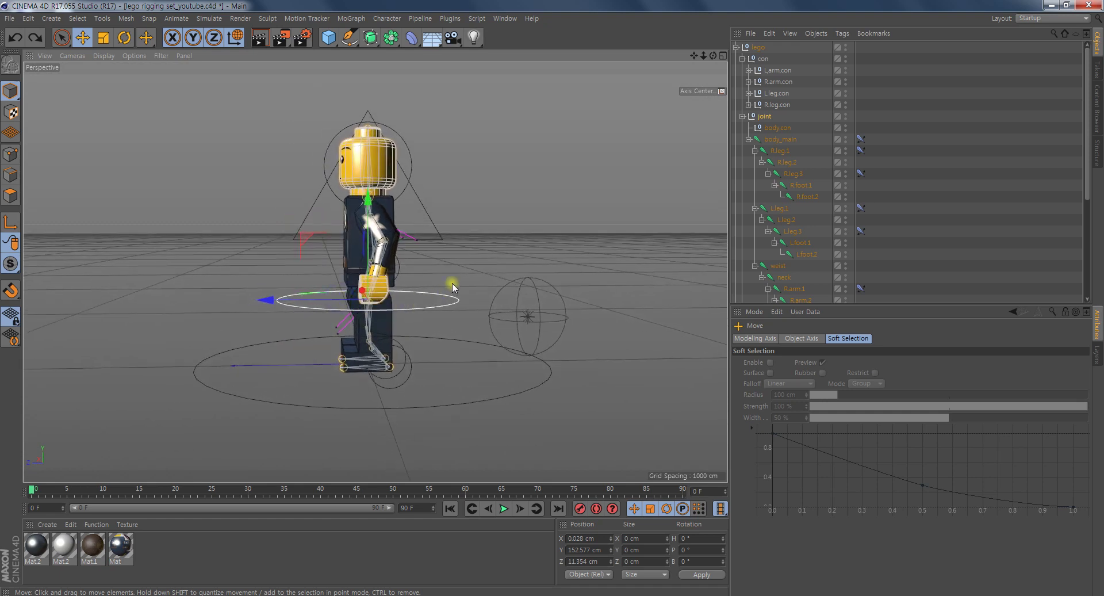
mouse_move(430, 286)
left_mouse_down("alt")
mouse_move(380, 321)
mouse_move(369, 266)
left_mouse_up("alt")
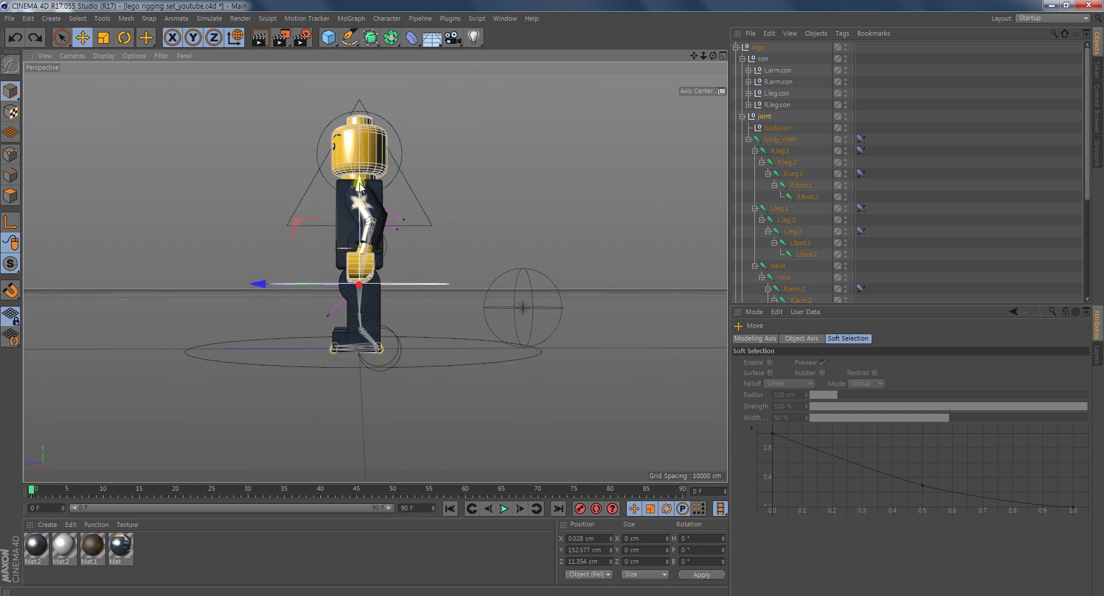
left_click_drag(359, 187, 359, 186)
key("ctrl+z")
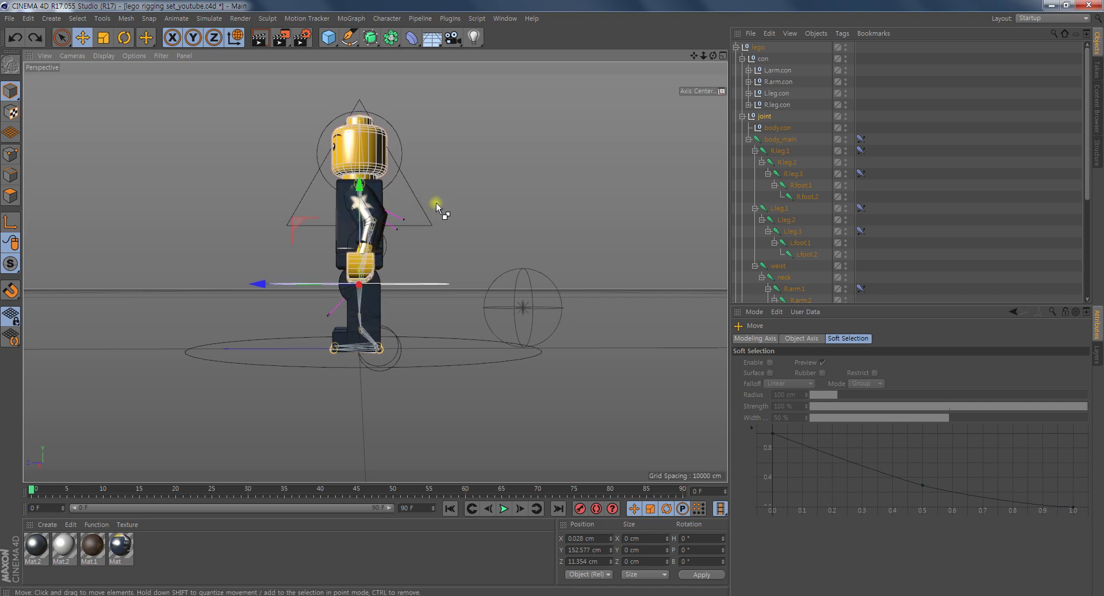
key("ctrl+shift+z")
key("ctrl+shift+z")
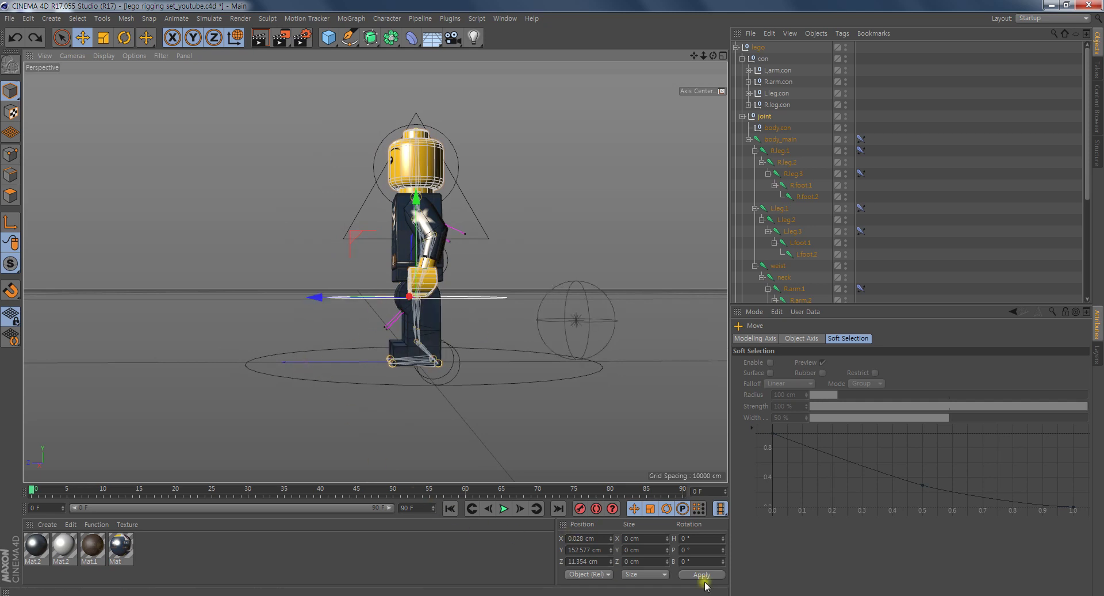
key("ctrl+shift+z")
key("ctrl+shift+z")
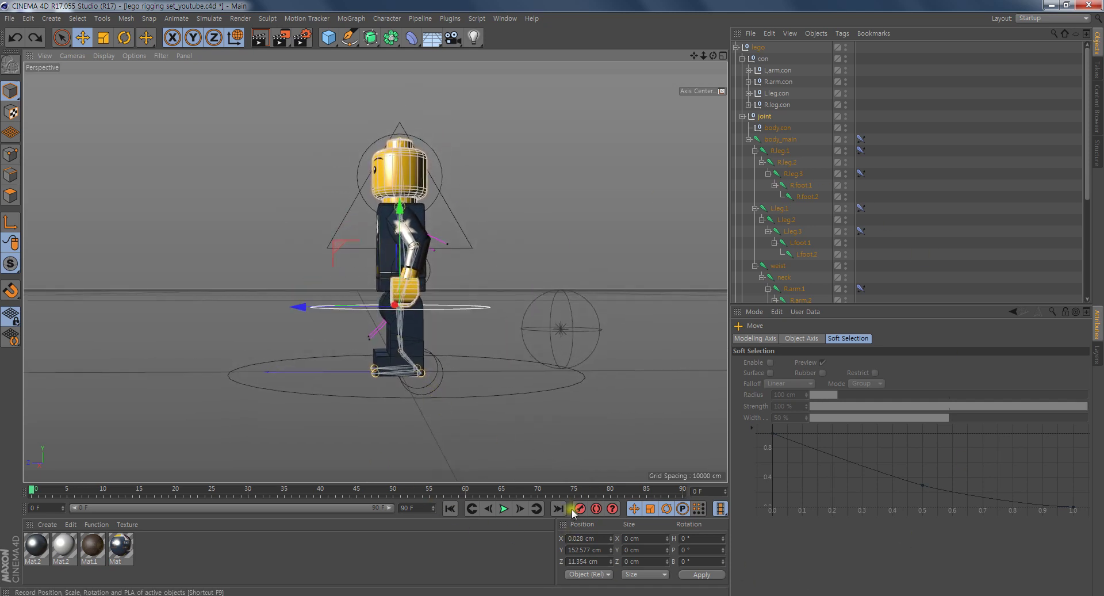
key("F5")
Maximize the side orthographic view, zoom in, and frame the rig.
middle_click(232, 437)
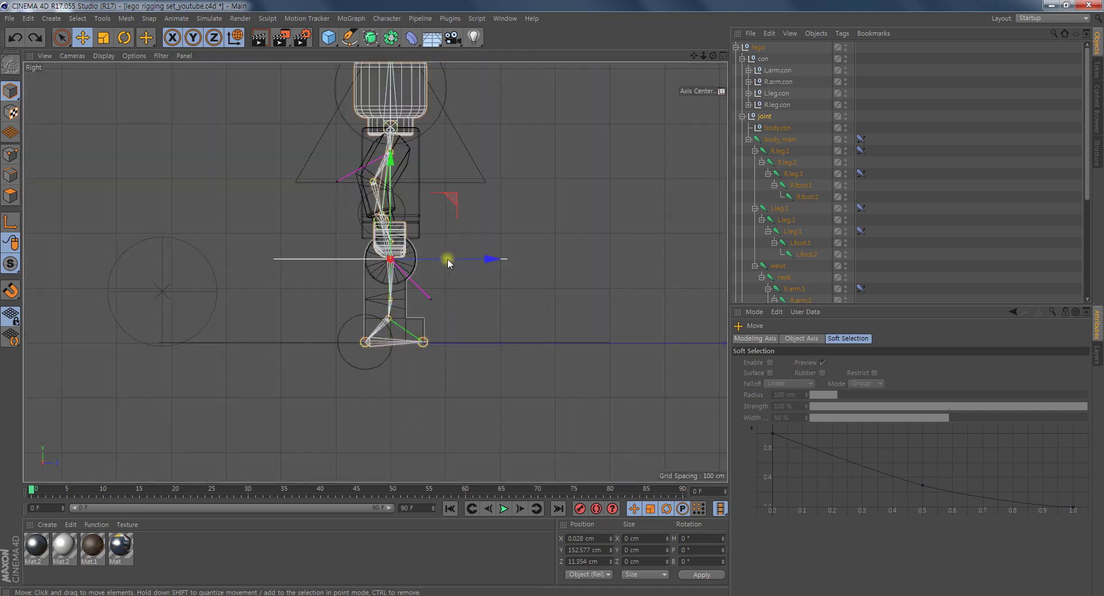
scroll(377, 347, "up", 2)
scroll(376, 332, "up", 2)
scroll(388, 337, "up", 2)
scroll(449, 375, "up", 1)
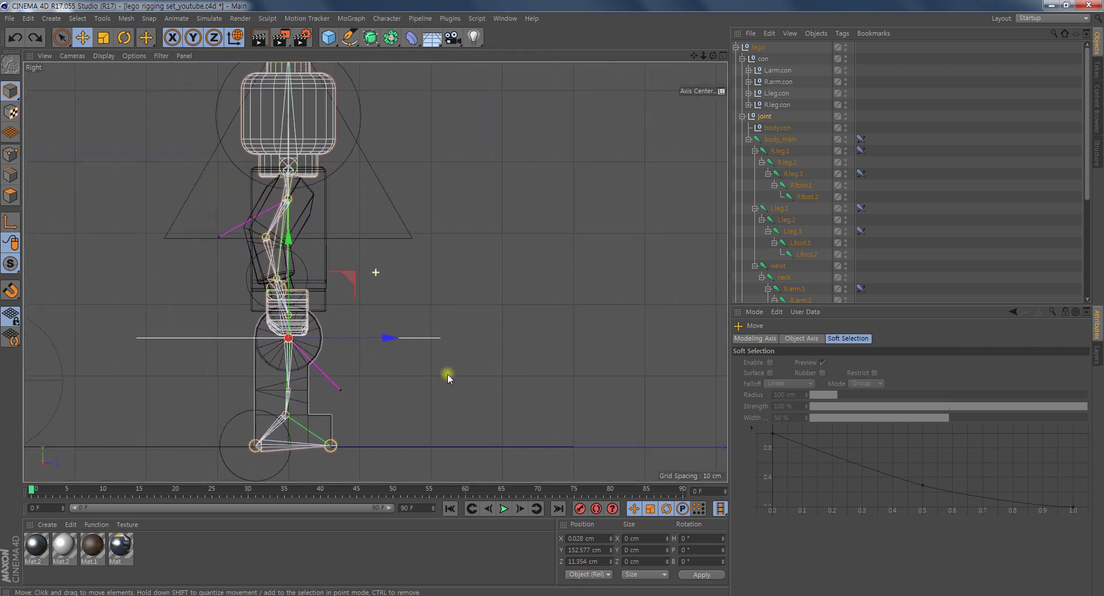
scroll(445, 372, "down", 1)
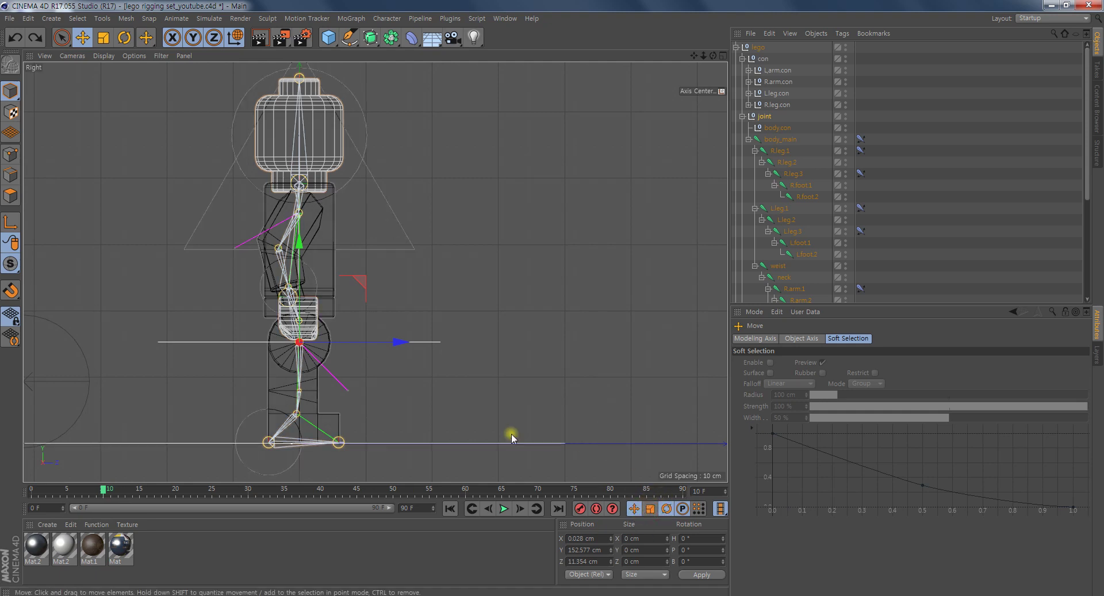
middle_click_drag(545, 438, 502, 409, "alt")
left_click(166, 508)
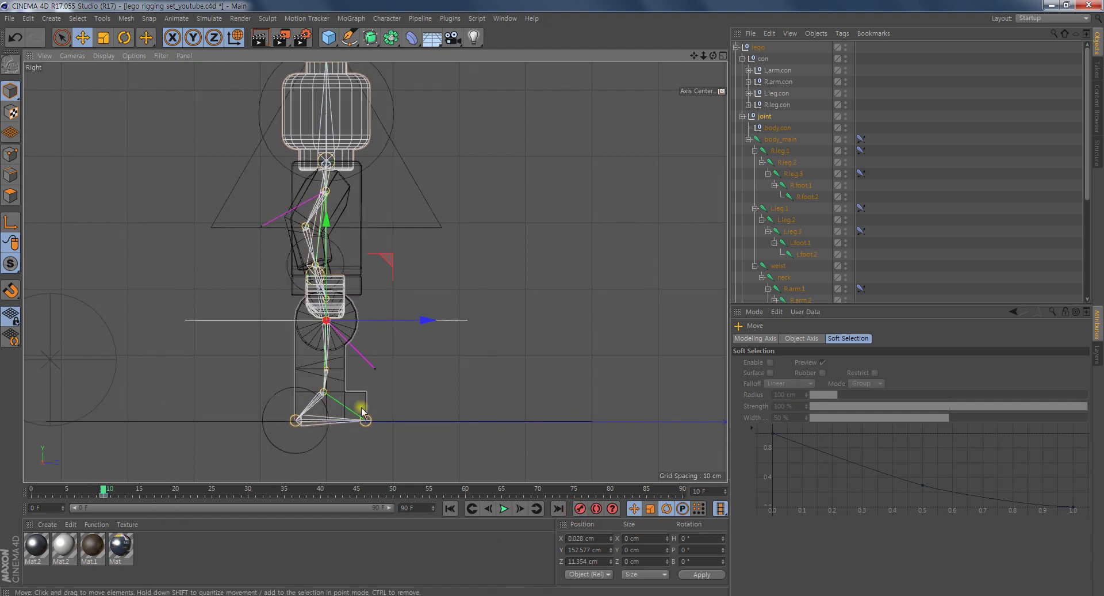
At frame 22, move body.con forward and down to Y 144.771 cm so the legs bend.
left_click_drag(104, 489, 137, 495)
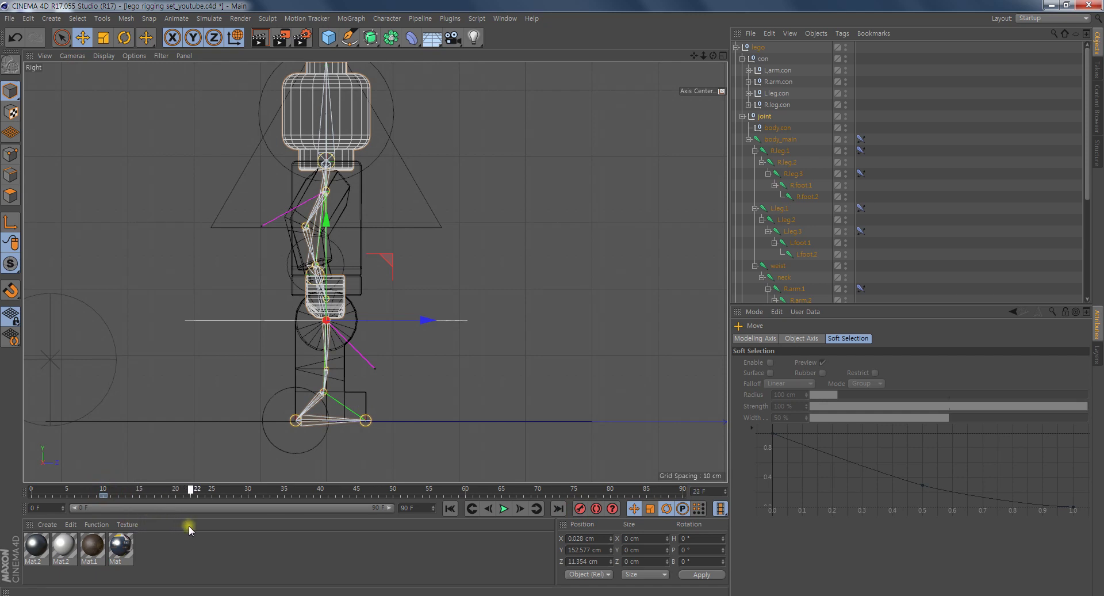
left_click_drag(394, 263, 416, 261)
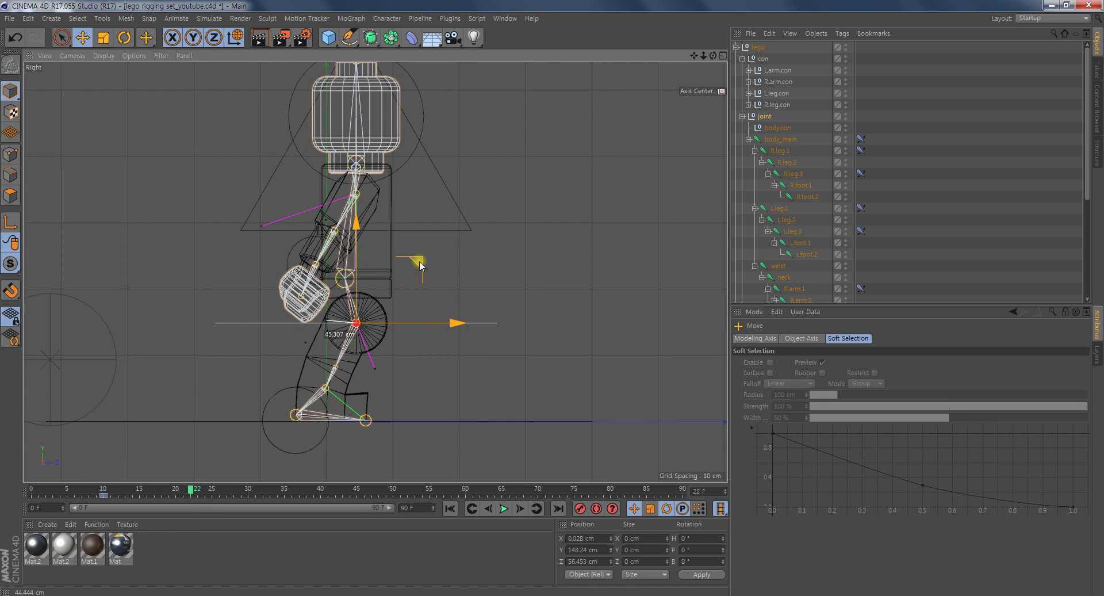
left_click_drag(415, 260, 411, 259)
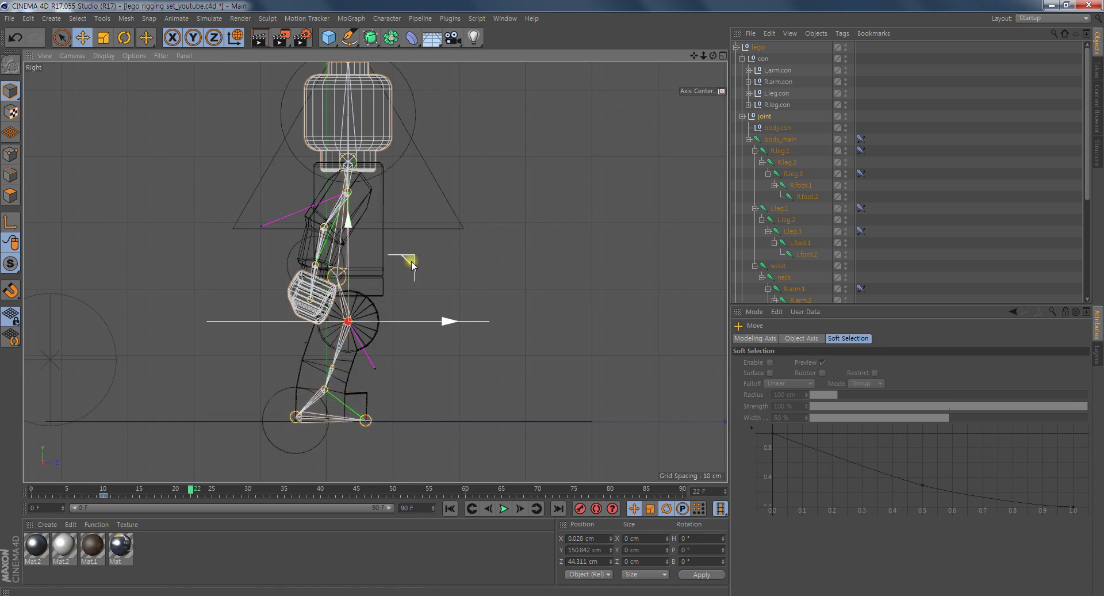
left_click_drag(349, 227, 343, 231)
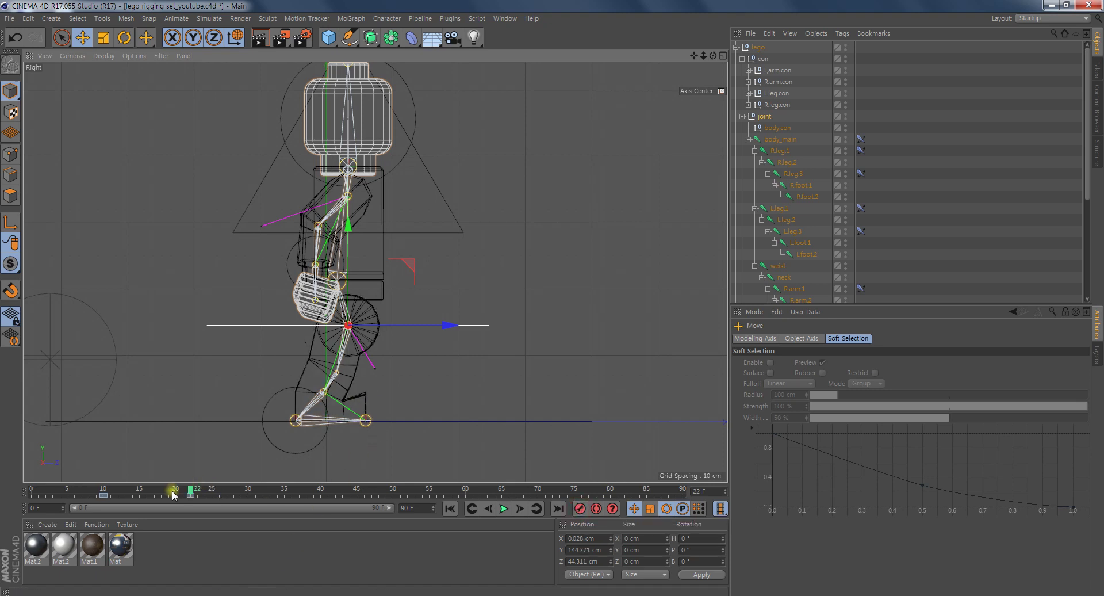
Scrub the animation to check the crouch, then show all four viewports.
left_click_drag(190, 492, 80, 547)
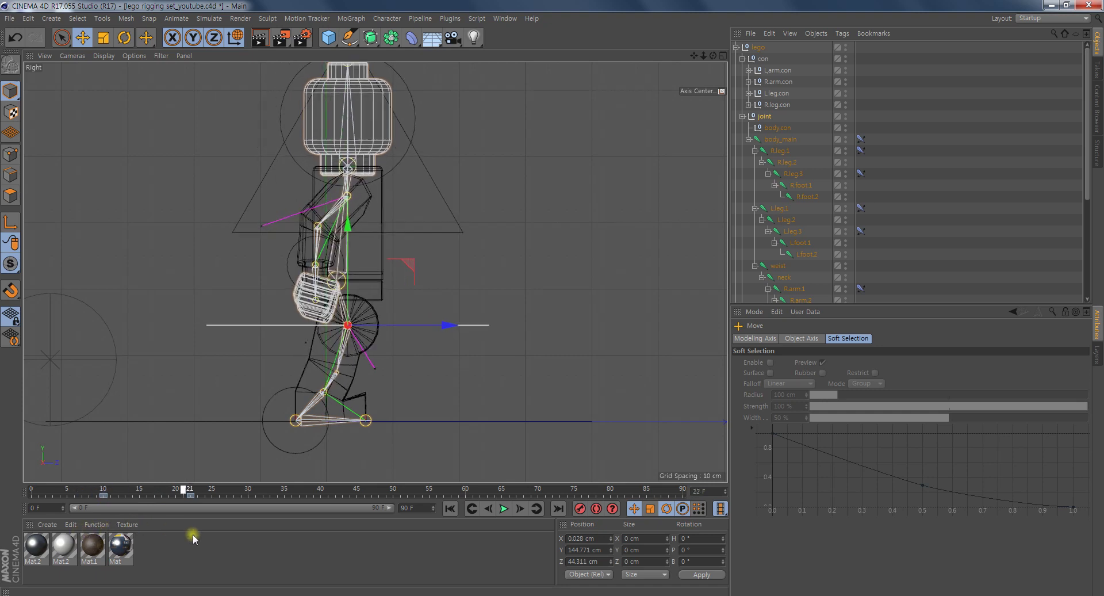
mouse_move(55, 545)
left_mouse_down()
mouse_move(167, 556)
mouse_move(89, 568)
mouse_move(185, 580)
left_mouse_up()
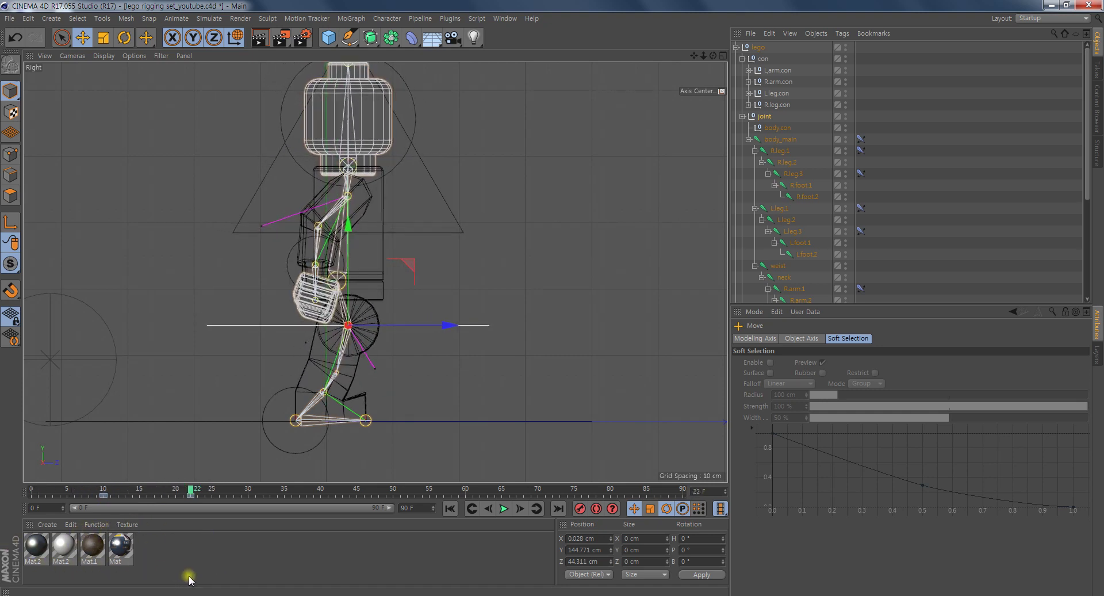
middle_click(411, 360)
mouse_move(192, 204)
left_mouse_down("alt")
mouse_move(315, 205)
mouse_move(193, 184)
mouse_move(128, 207)
mouse_move(222, 237)
mouse_move(304, 219)
mouse_move(174, 247)
left_mouse_up("alt")
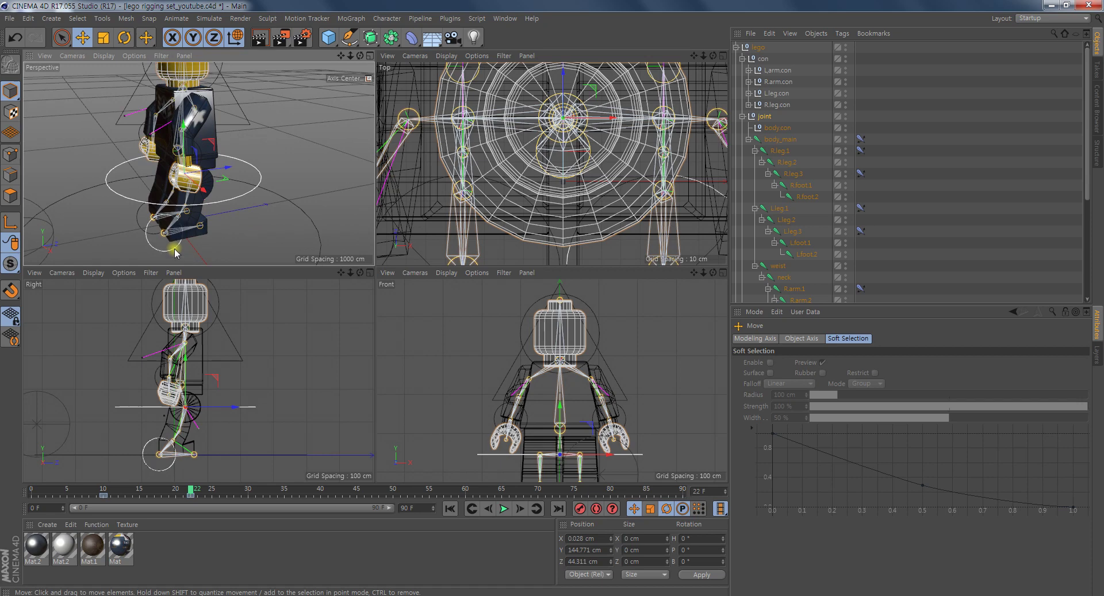
Select the right leg controller in the maximized Right view and slide the foot forward.
left_click(174, 247)
scroll(229, 385, "up", 3)
middle_click(229, 385)
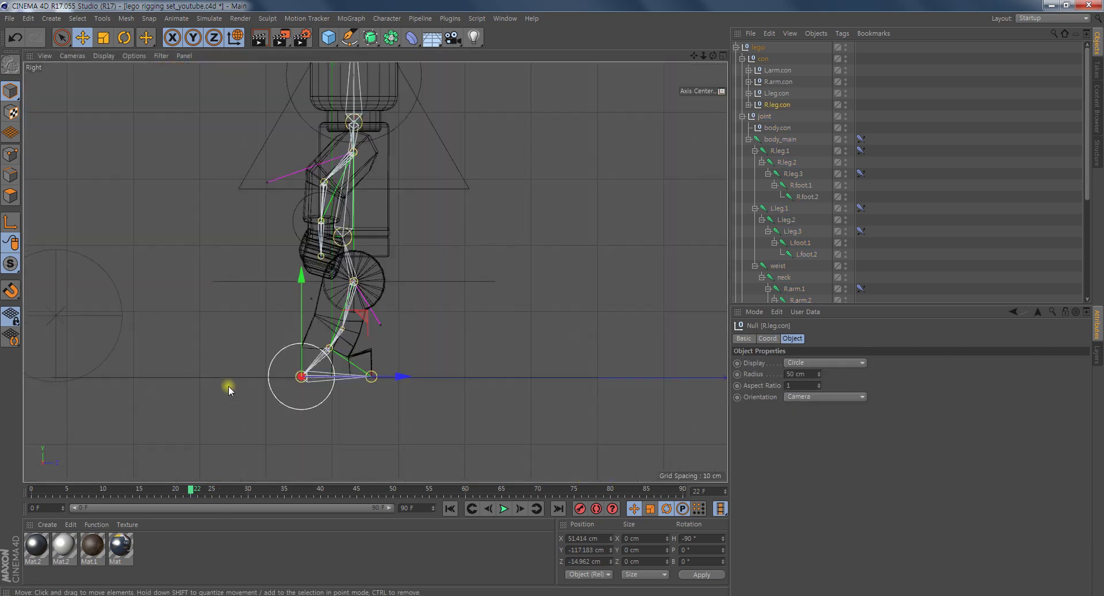
left_click_drag(388, 381, 436, 381)
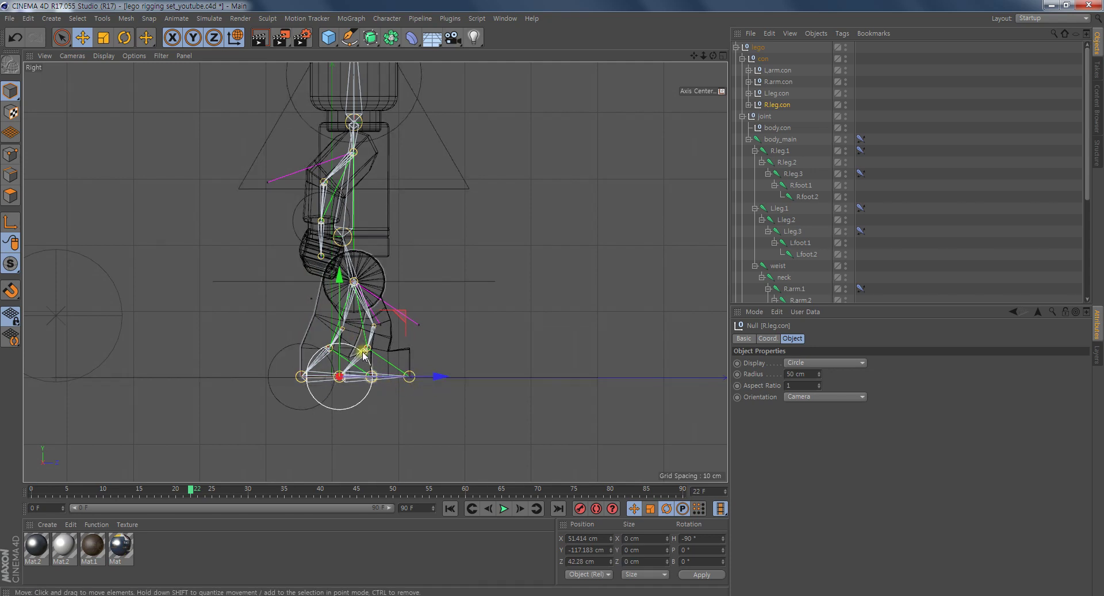
left_click_drag(437, 377, 440, 377)
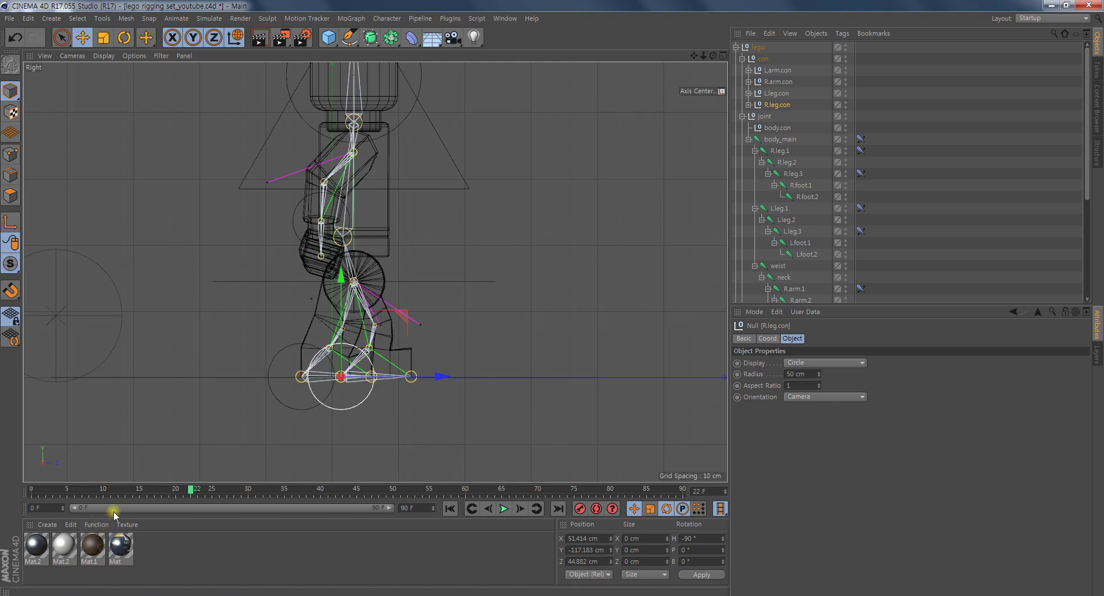
left_click_drag(488, 470, 112, 488)
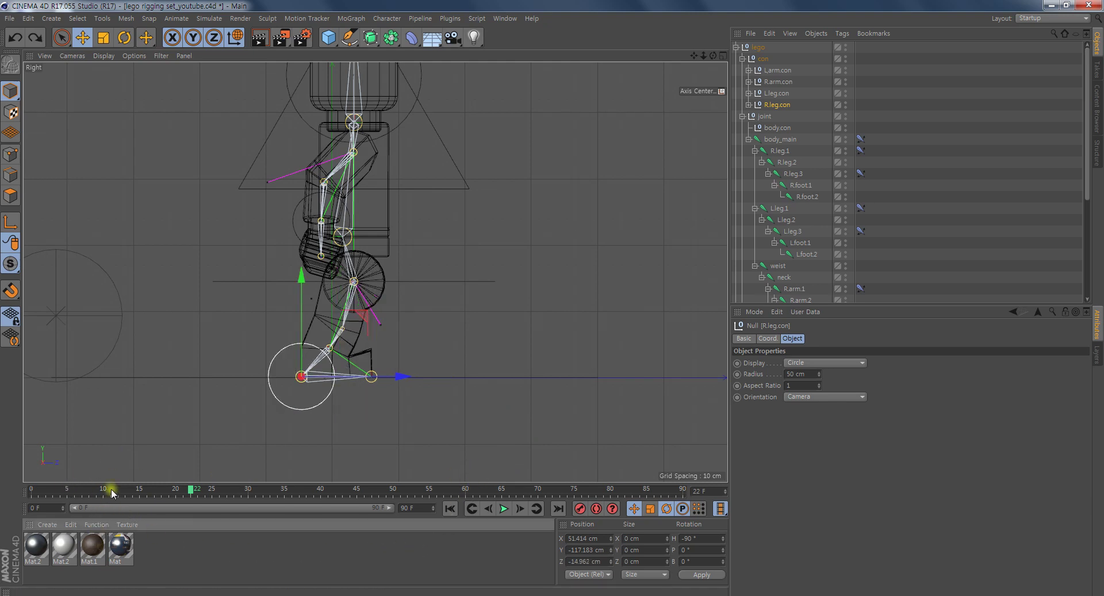
Turn on auto keyframing and place the right foot forward, about Z 57 cm, at frame 22.
left_click_drag(190, 493, 104, 490)
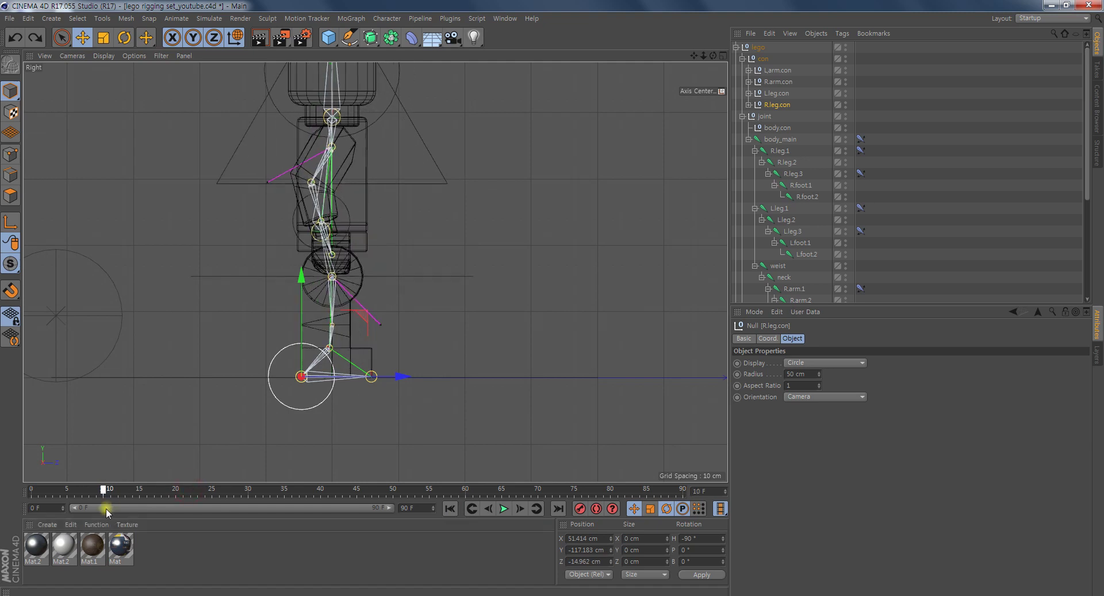
left_click(597, 508)
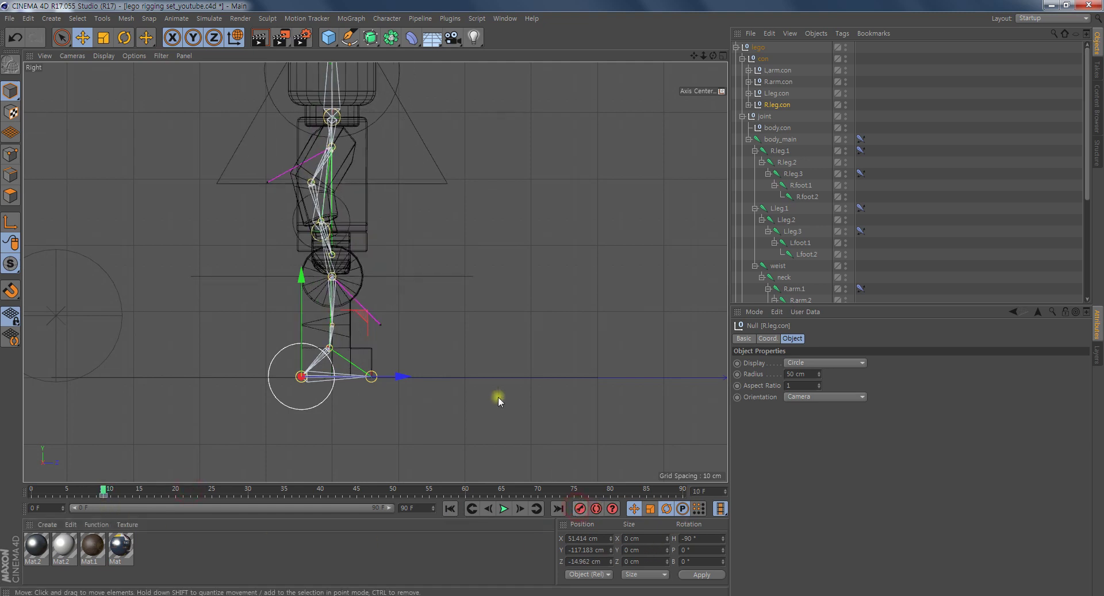
left_click_drag(401, 377, 441, 378)
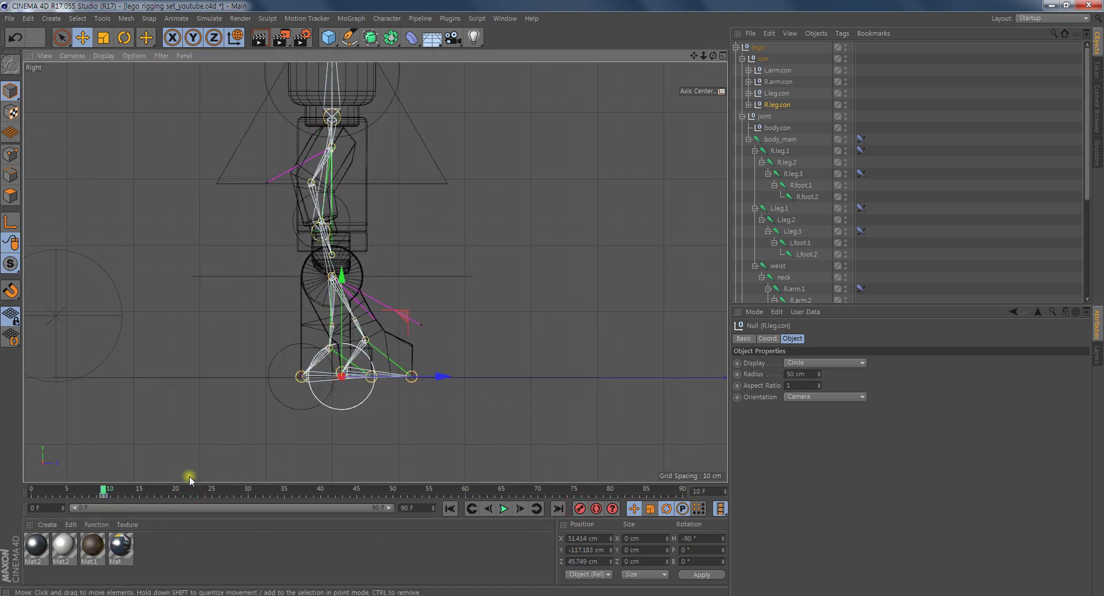
left_click_drag(103, 490, 190, 515)
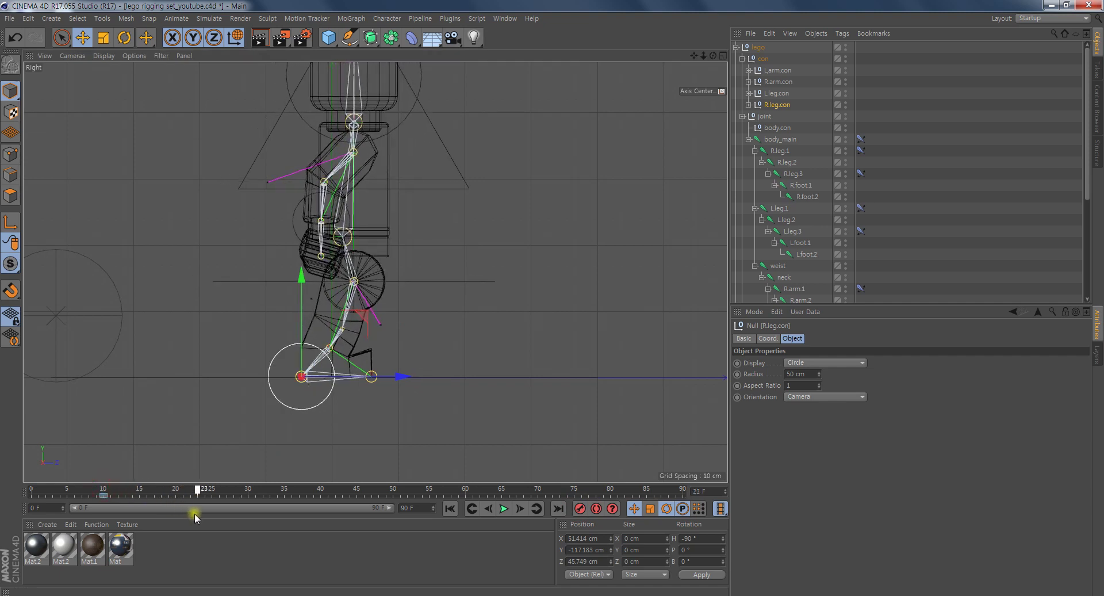
left_click_drag(405, 378, 451, 379)
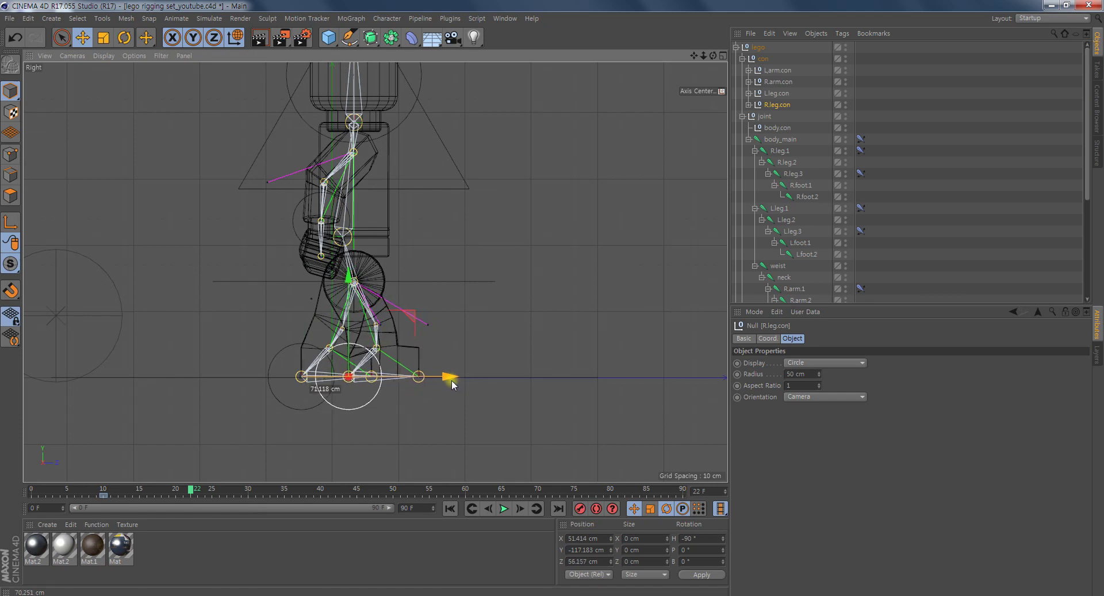
left_click_drag(450, 379, 450, 379)
left_click_drag(350, 389, 363, 400)
key("ctrl+z")
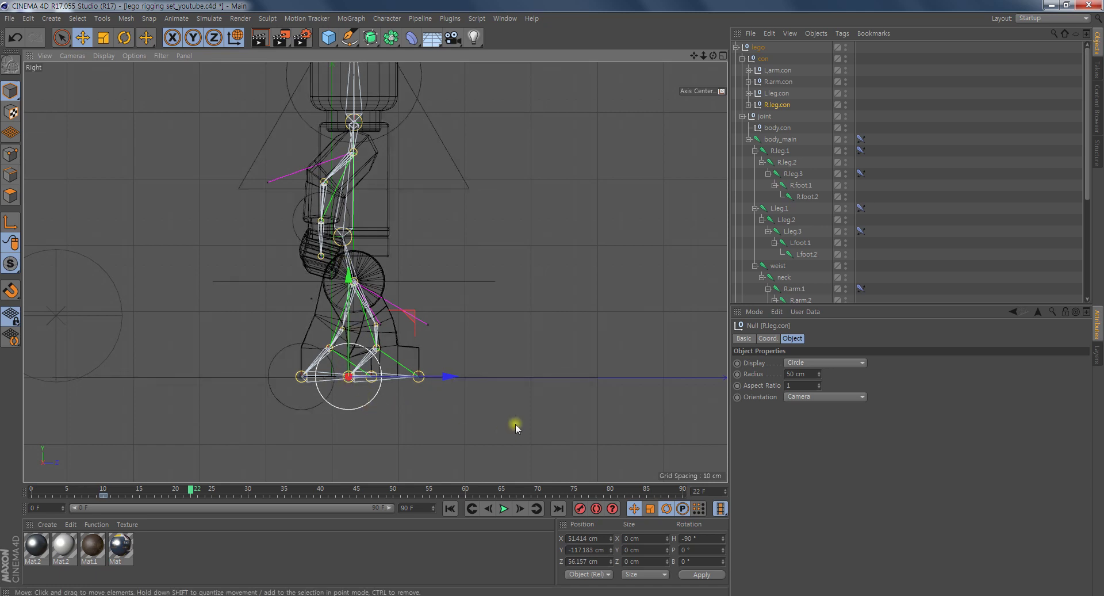
left_click_drag(451, 380, 451, 388)
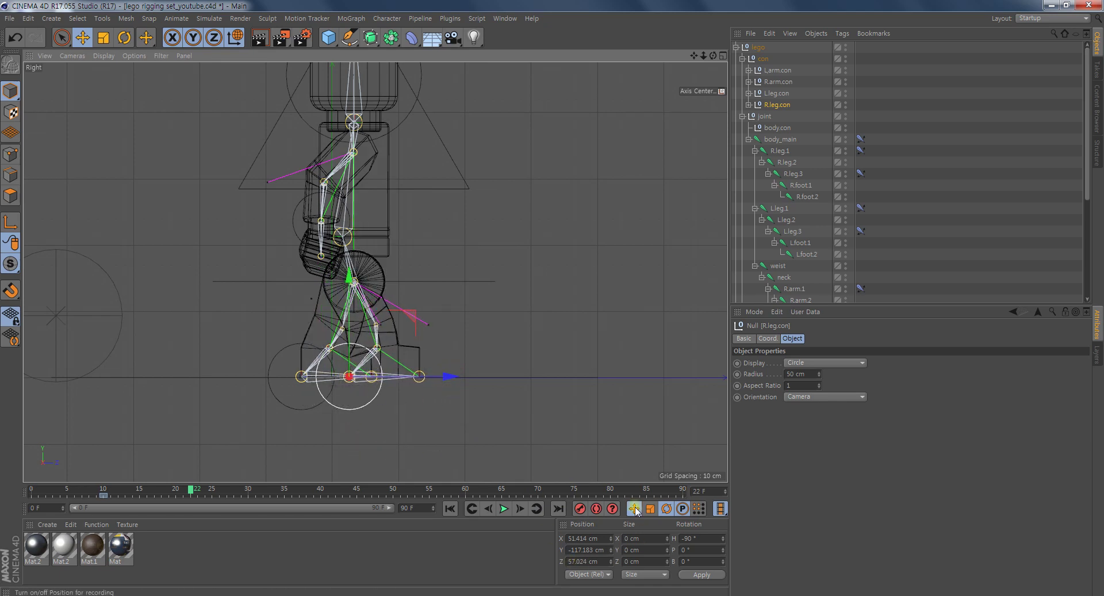
Key the right foot at frame 22, then raise it to Y -103.307 cm at frame 16.
left_click(581, 508)
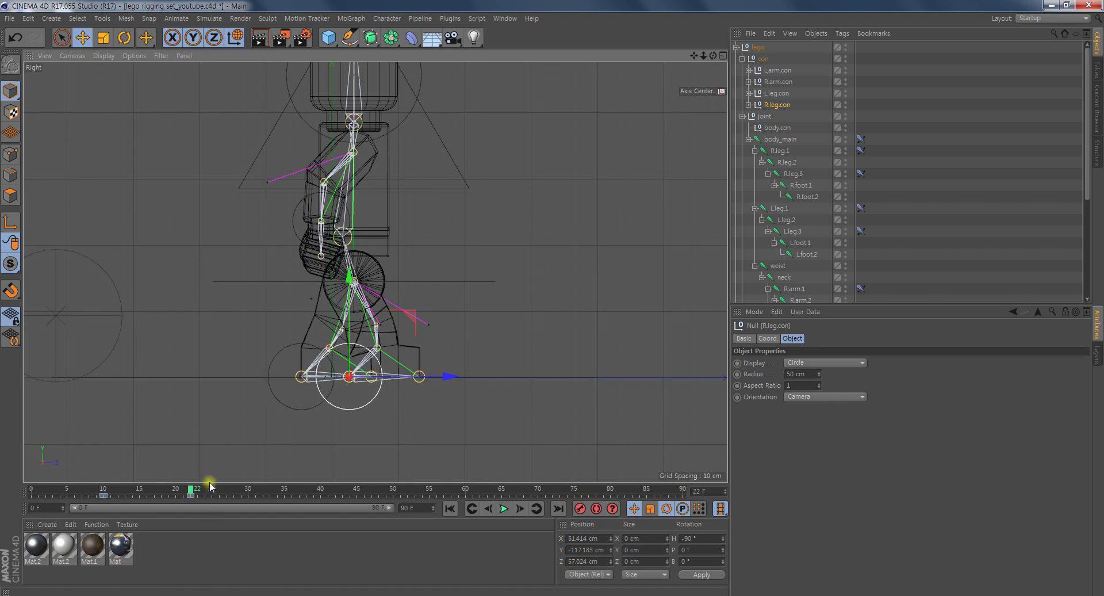
mouse_move(190, 492)
left_mouse_down()
mouse_move(122, 494)
mouse_move(168, 495)
mouse_move(110, 510)
mouse_move(191, 508)
left_mouse_up()
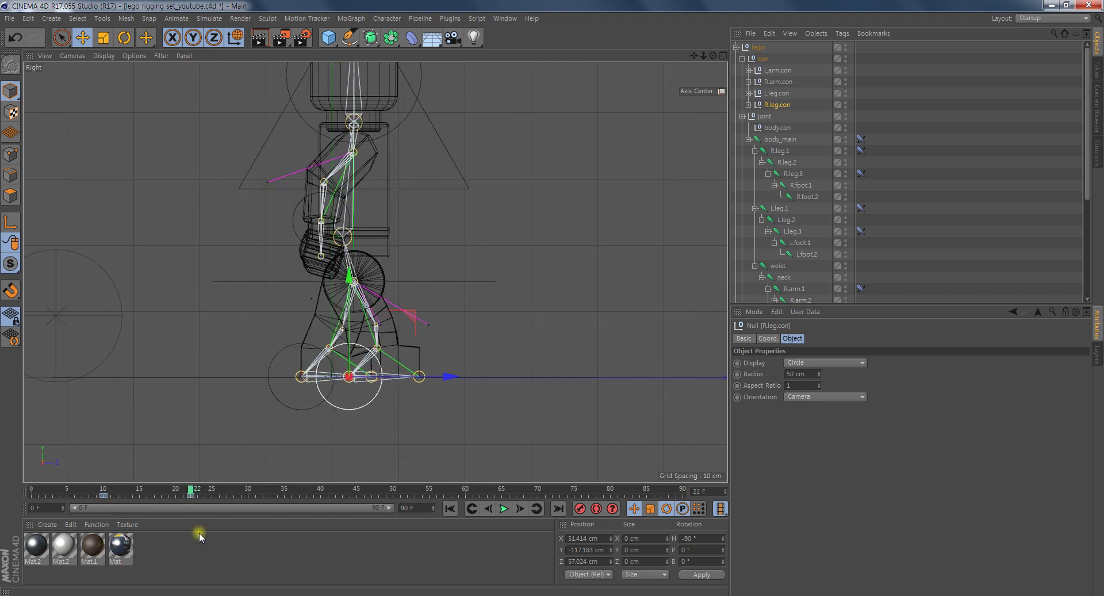
mouse_move(192, 508)
left_mouse_down()
mouse_move(126, 506)
mouse_move(106, 512)
mouse_move(160, 514)
mouse_move(102, 533)
mouse_move(149, 527)
left_mouse_up()
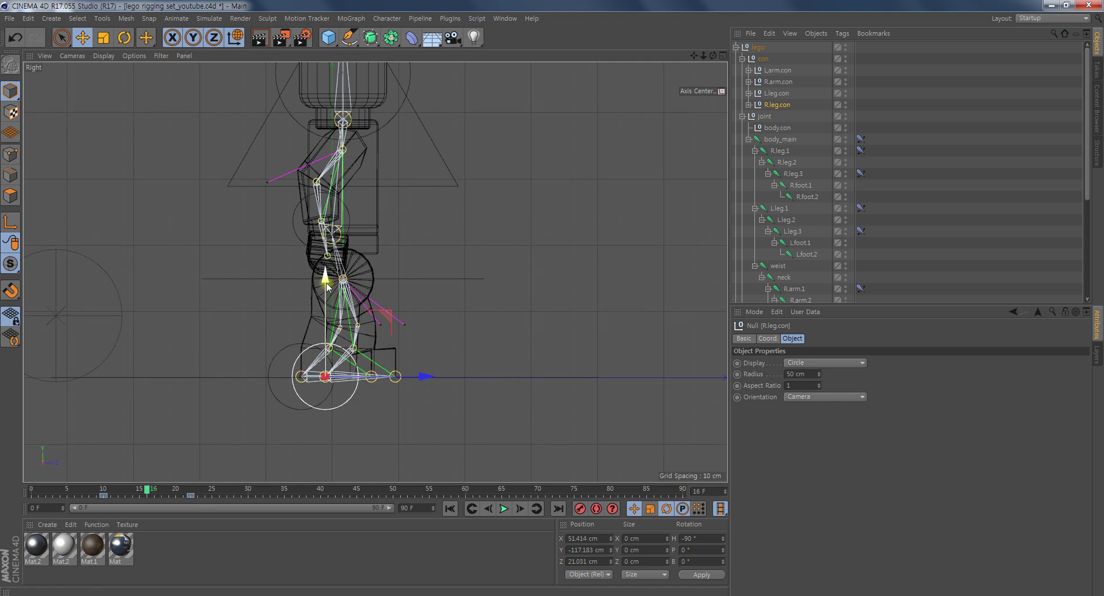
left_click_drag(325, 281, 327, 274)
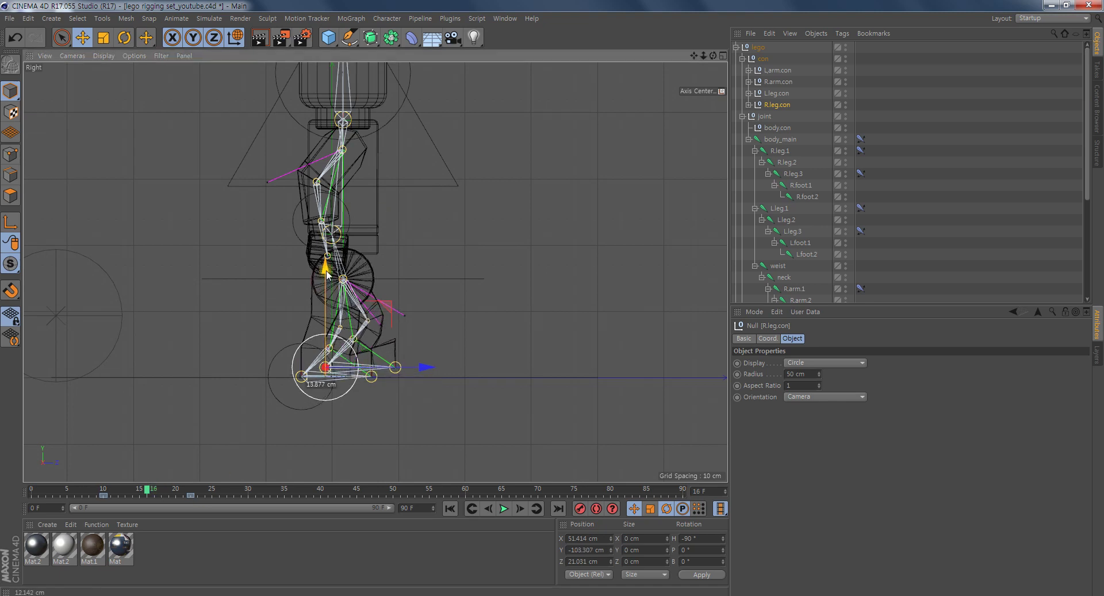
Lift the right foot to about Y -100 cm at frame 16, key it, and bank it about -10°.
left_click_drag(326, 275, 326, 272)
left_click(580, 508)
mouse_move(141, 497)
left_mouse_down()
mouse_move(126, 497)
mouse_move(190, 505)
mouse_move(186, 519)
mouse_move(143, 515)
mouse_move(122, 541)
mouse_move(191, 535)
mouse_move(105, 548)
left_mouse_up()
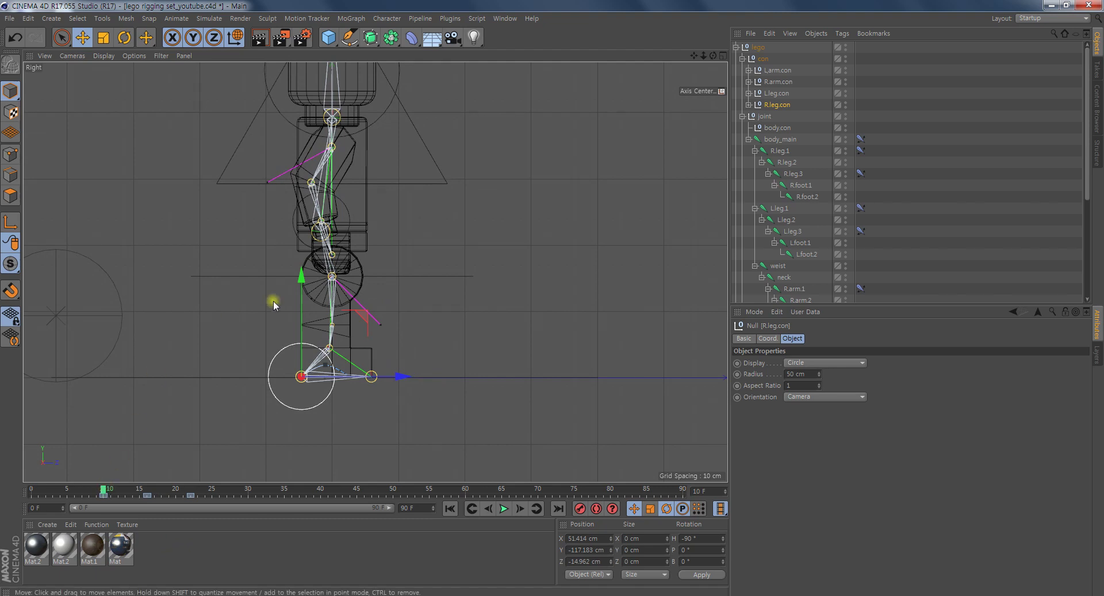
left_click_drag(103, 490, 145, 498)
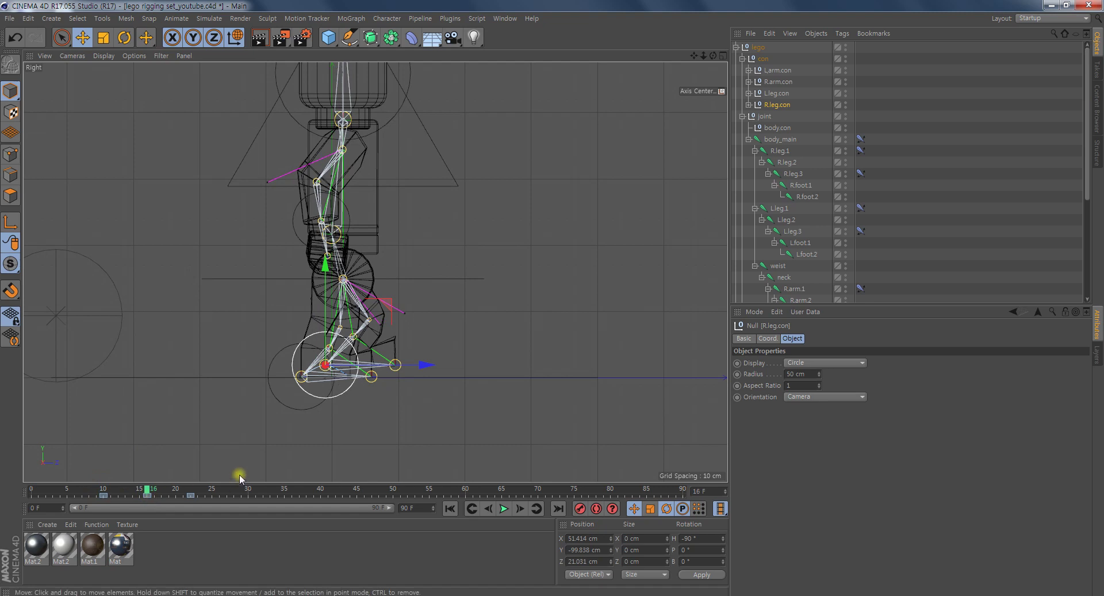
key("r")
left_click_drag(372, 326, 377, 338)
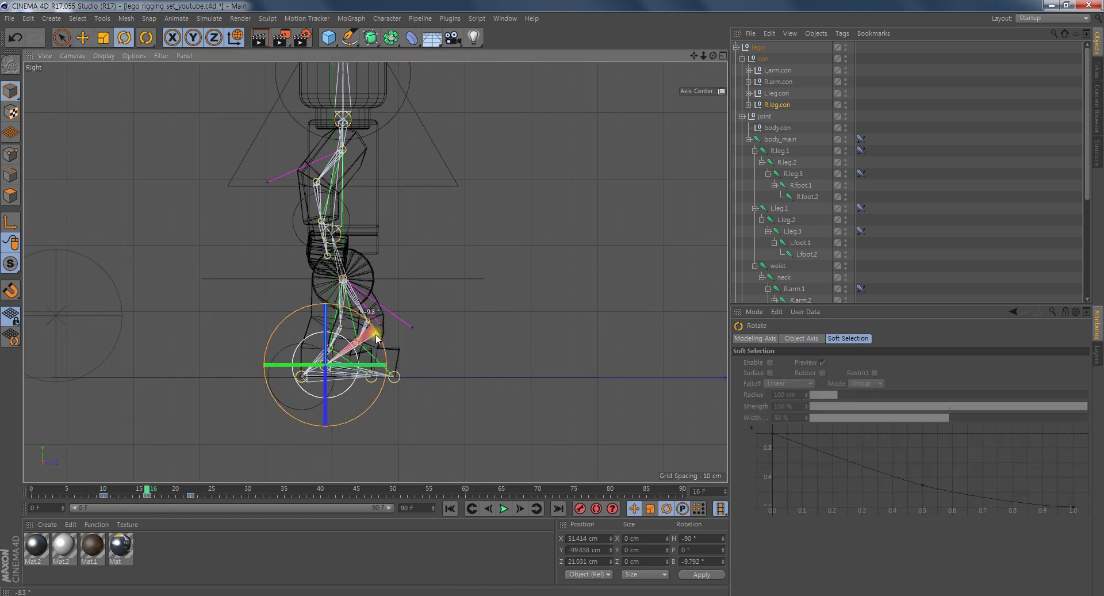
Finish the right foot's -10° bank at frame 16 and tilt it to 8.188° at frame 22.
left_click_drag(376, 338, 374, 337)
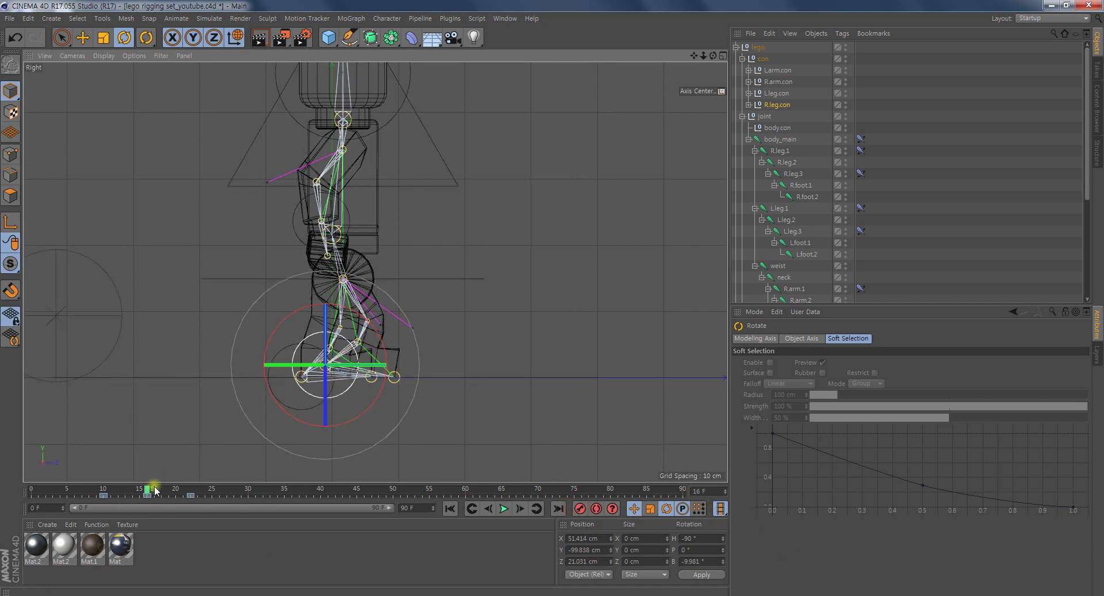
left_click_drag(150, 483, 189, 498)
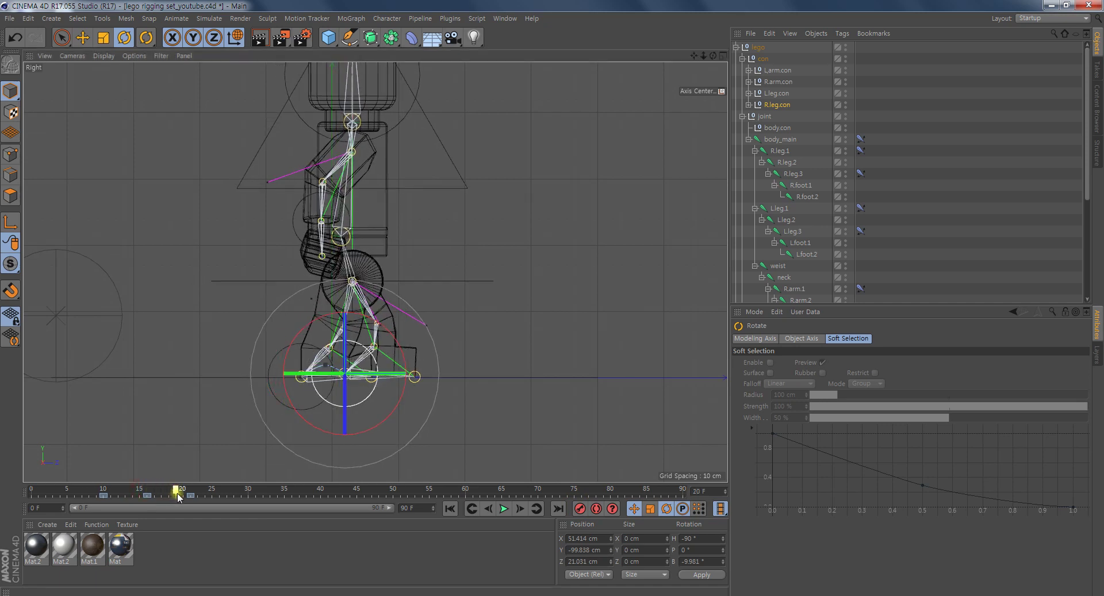
mouse_move(193, 501)
left_mouse_down()
mouse_move(148, 507)
mouse_move(127, 525)
mouse_move(190, 528)
left_mouse_up()
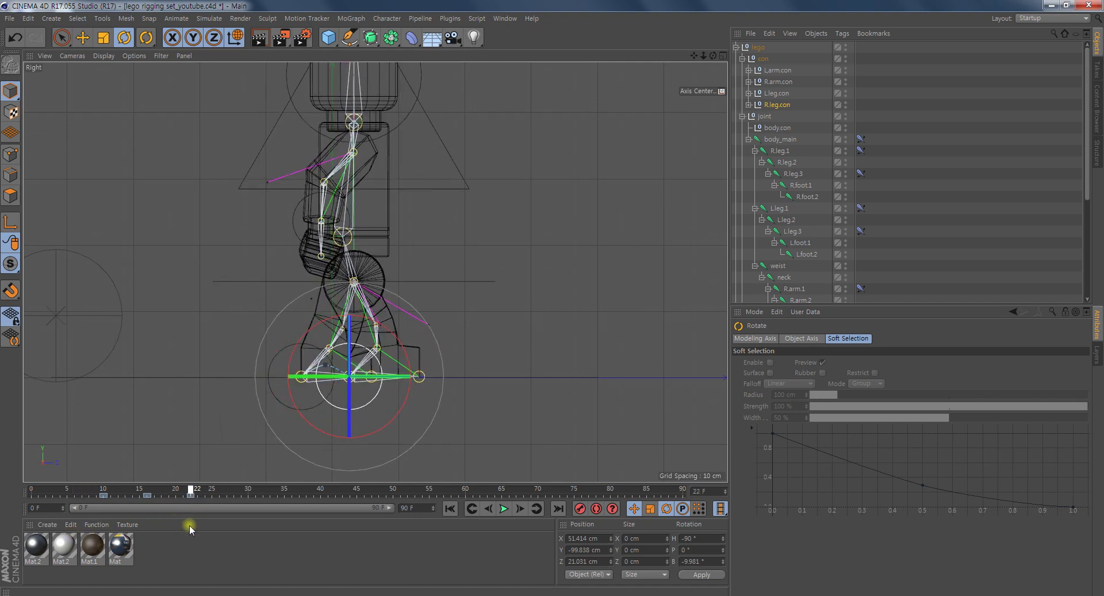
left_click_drag(419, 310, 403, 345)
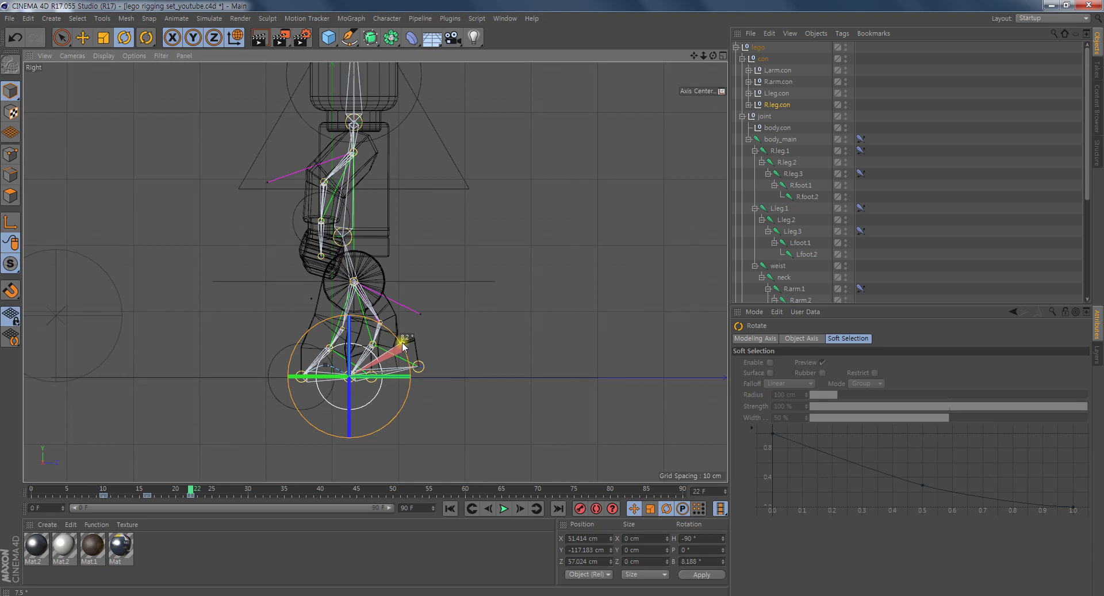
mouse_move(188, 497)
left_mouse_down()
mouse_move(149, 501)
mouse_move(134, 521)
mouse_move(209, 524)
mouse_move(53, 553)
mouse_move(104, 546)
left_mouse_up()
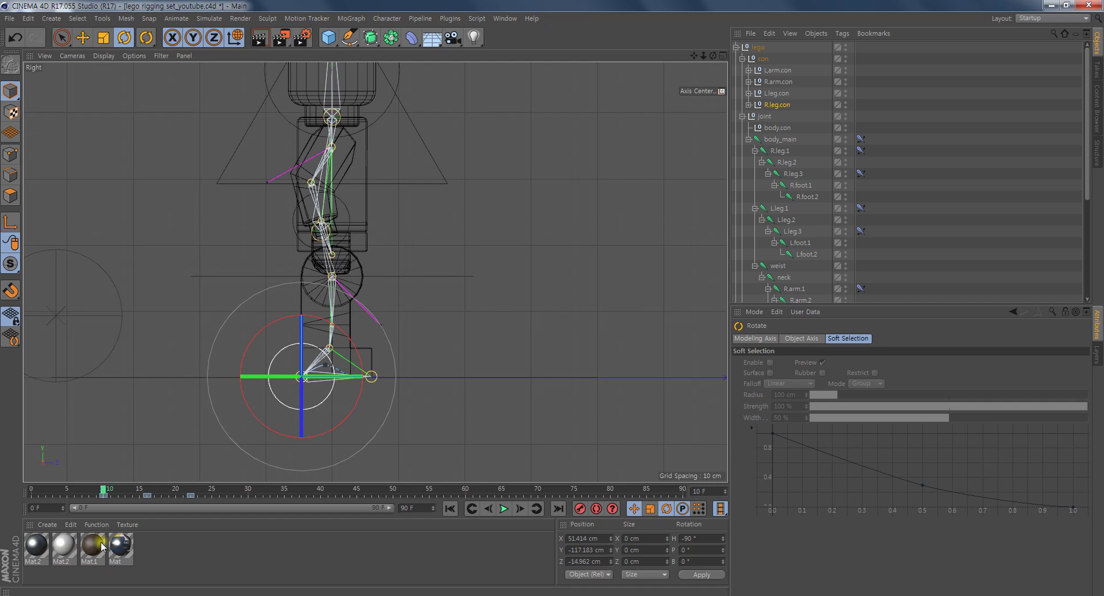
left_click_drag(100, 490, 189, 513)
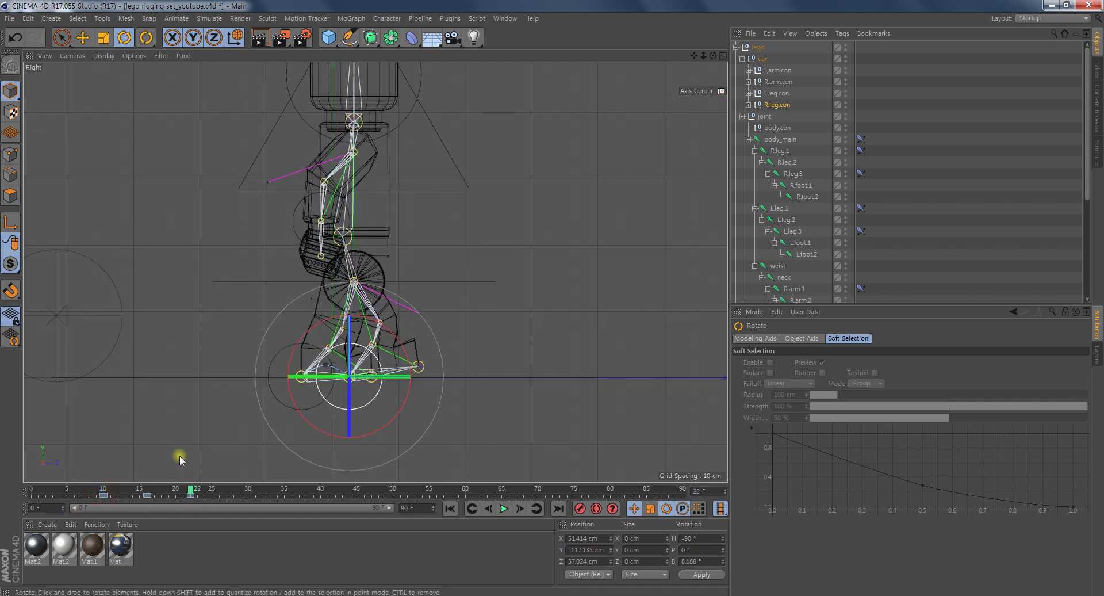
mouse_move(192, 492)
left_mouse_down()
mouse_move(99, 502)
mouse_move(150, 495)
mouse_move(192, 510)
left_mouse_up()
left_click_drag(189, 491, 148, 493)
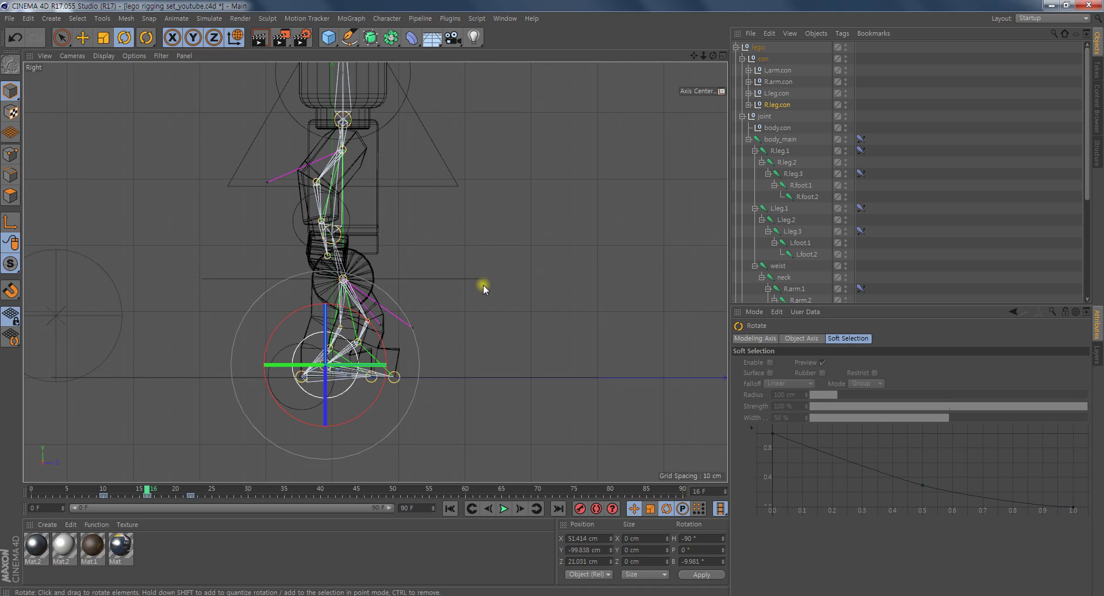
left_click_drag(148, 493, 191, 495)
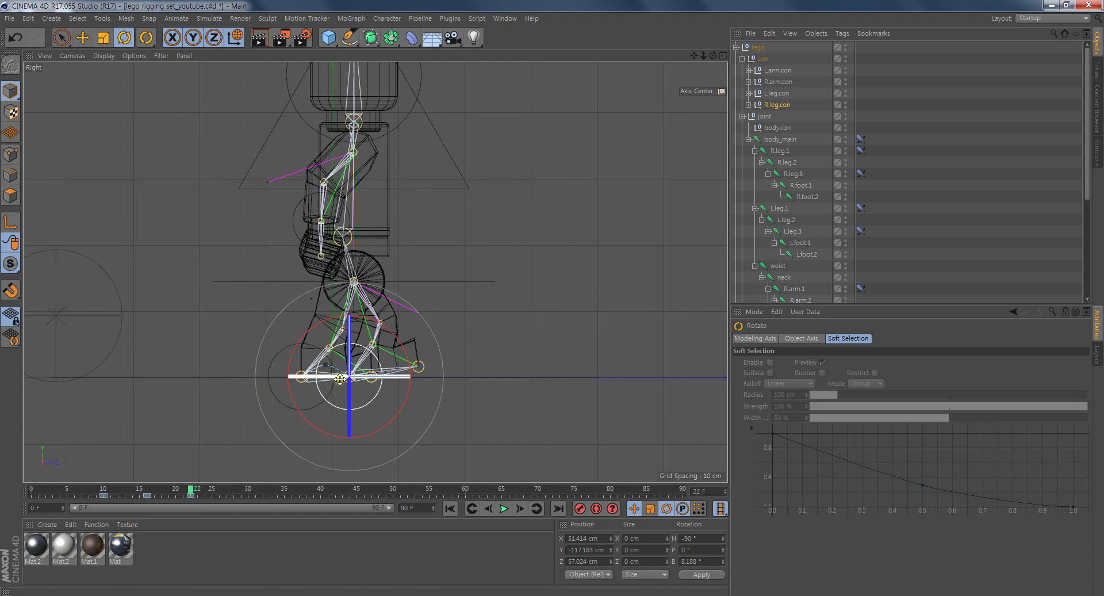
left_click_drag(369, 346, 364, 402)
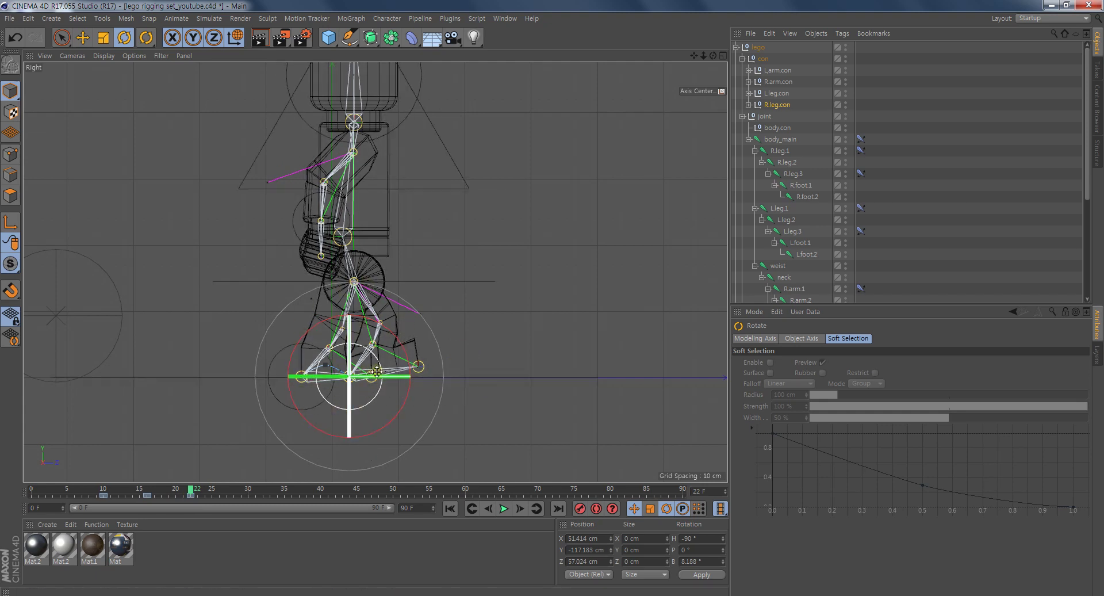
mouse_move(190, 494)
left_mouse_down()
mouse_move(151, 500)
mouse_move(189, 508)
left_mouse_up()
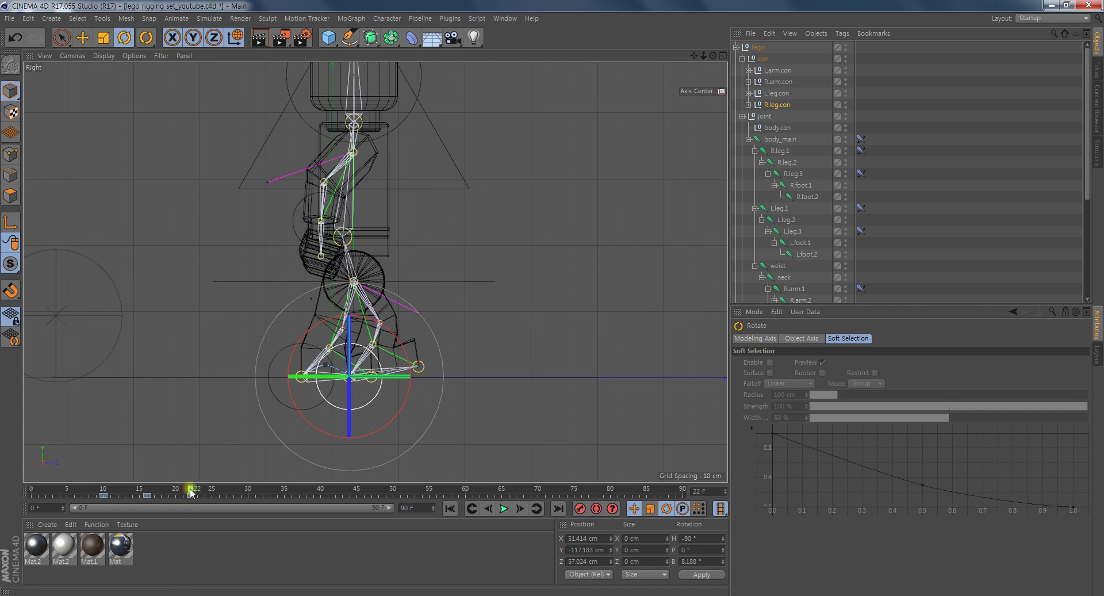
mouse_move(192, 493)
left_mouse_down()
mouse_move(154, 503)
mouse_move(195, 551)
mouse_move(93, 590)
mouse_move(119, 592)
left_mouse_up()
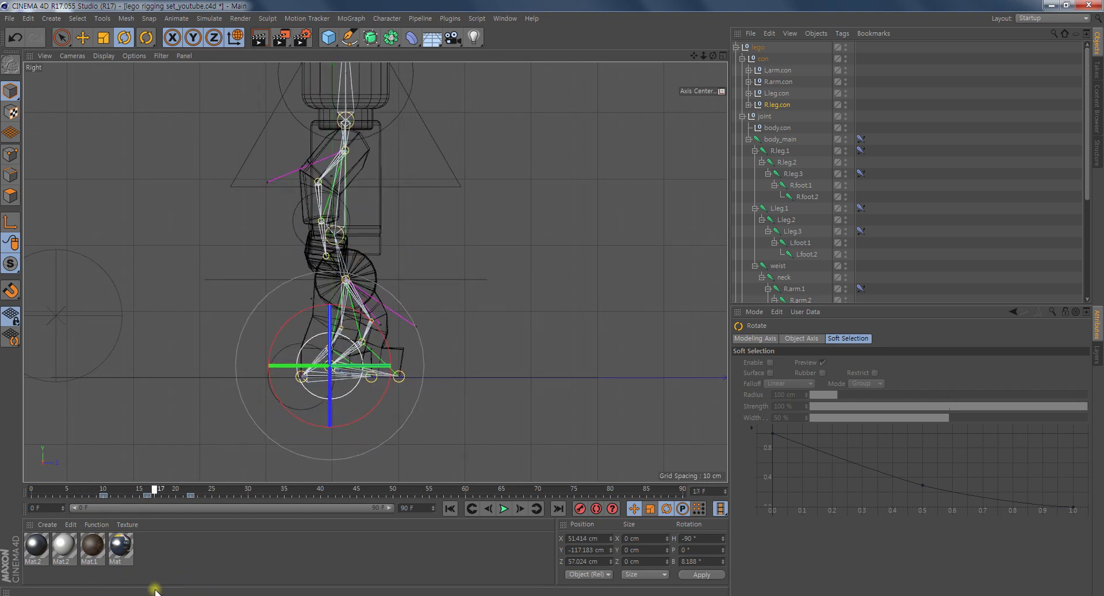
mouse_move(119, 592)
left_mouse_down()
mouse_move(89, 592)
mouse_move(104, 592)
left_mouse_up()
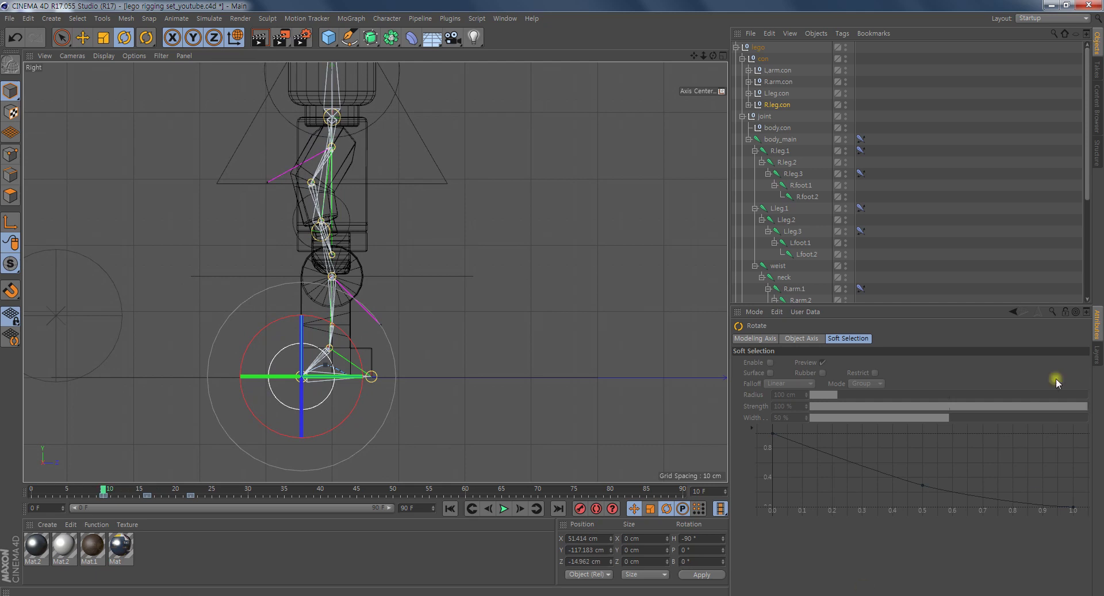
left_click(782, 127)
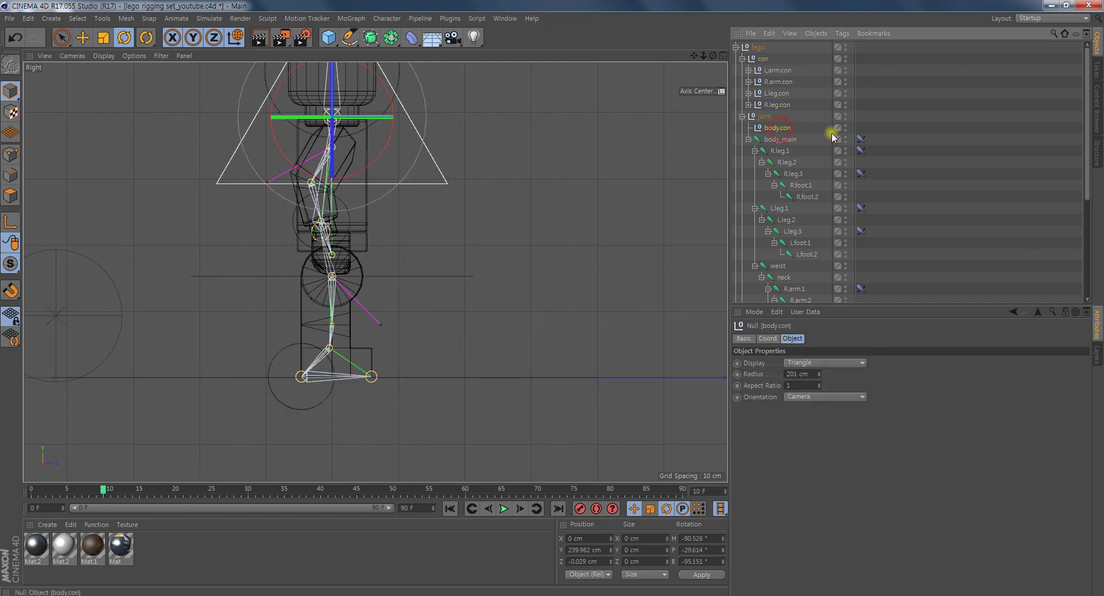
Select the hip joint null and maximize the Front view centred on the figure.
left_click(761, 117)
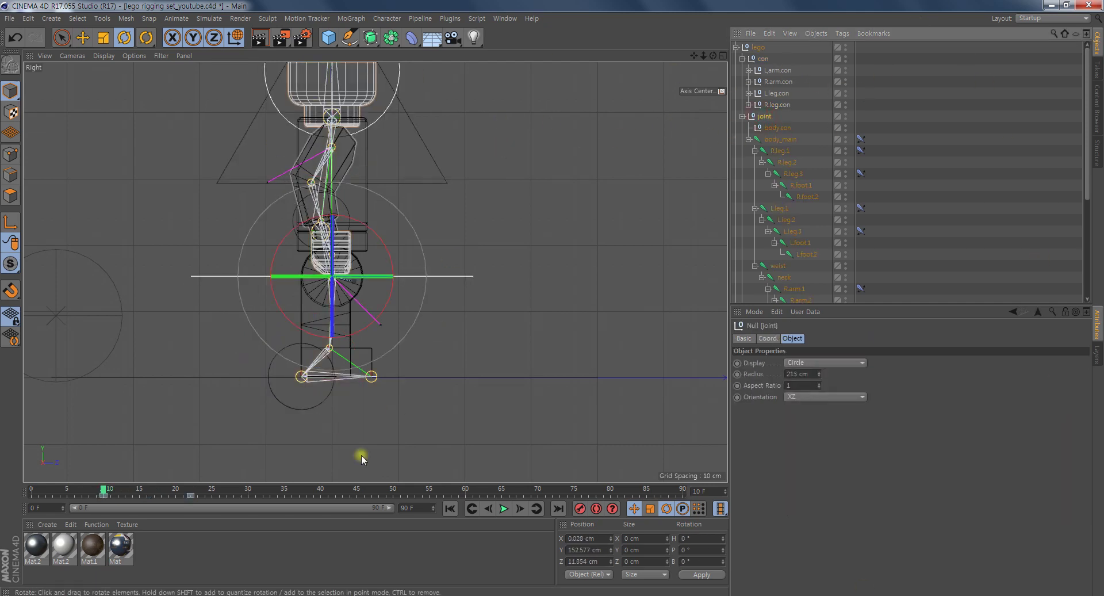
left_click_drag(104, 490, 65, 493)
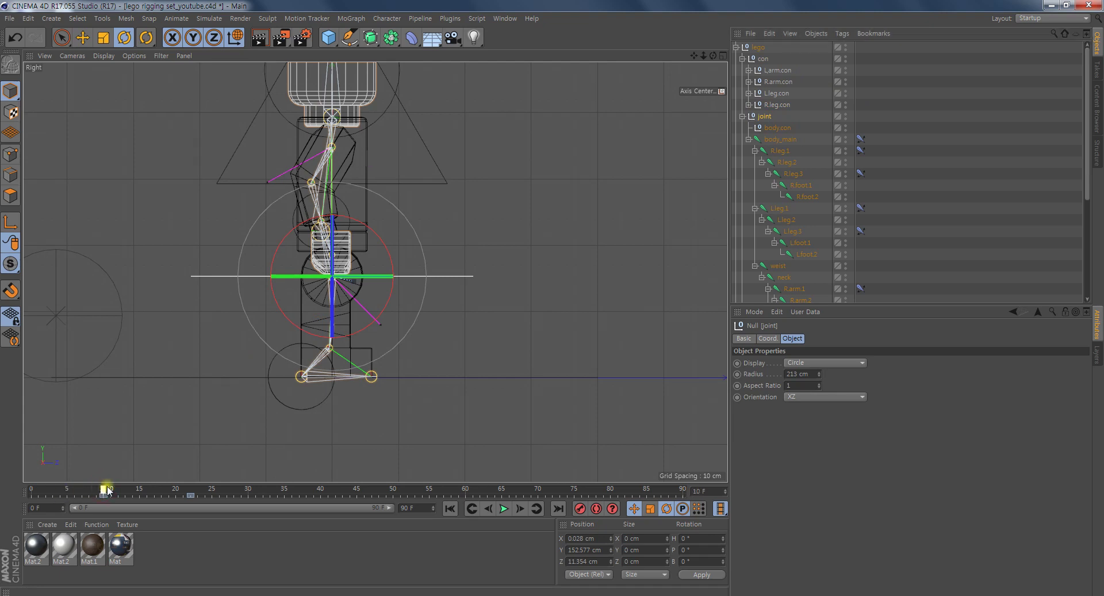
left_click_drag(107, 490, 133, 491)
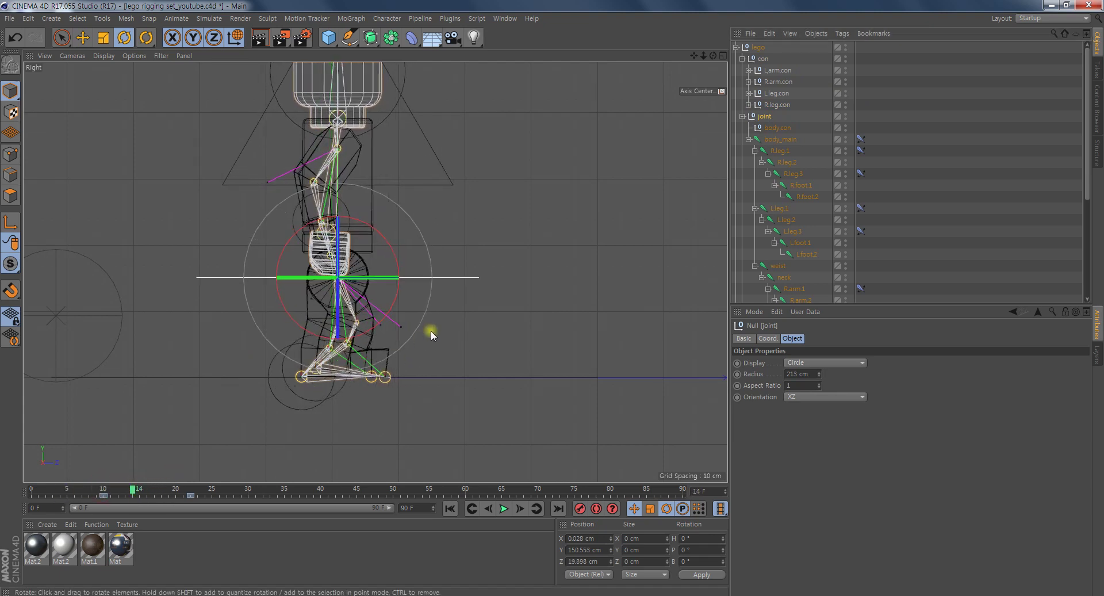
middle_click(431, 333)
middle_click(543, 346)
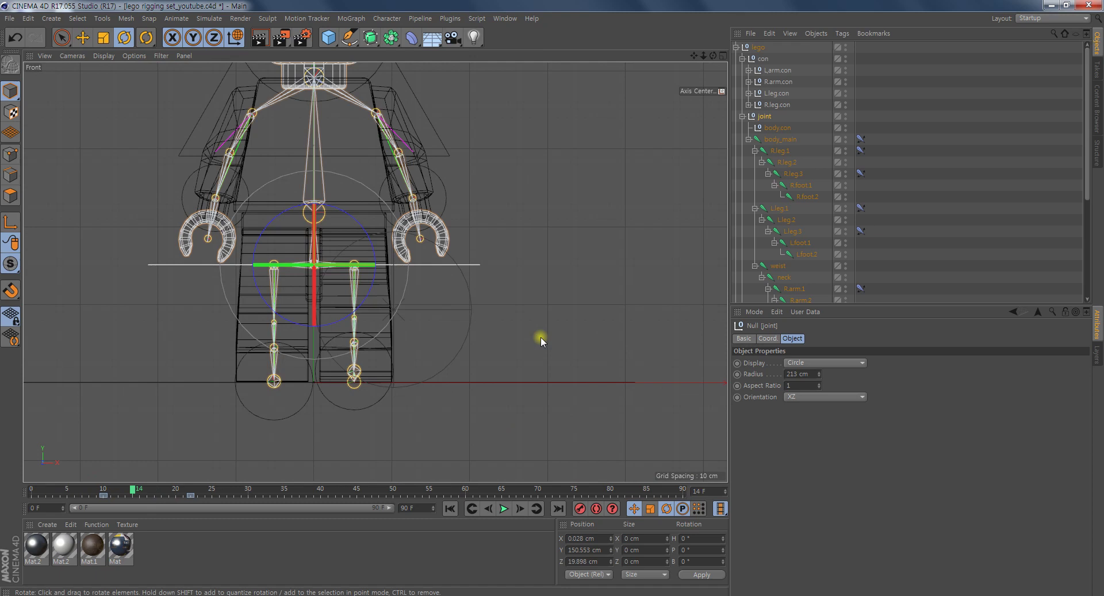
middle_click_drag(391, 343, 414, 377)
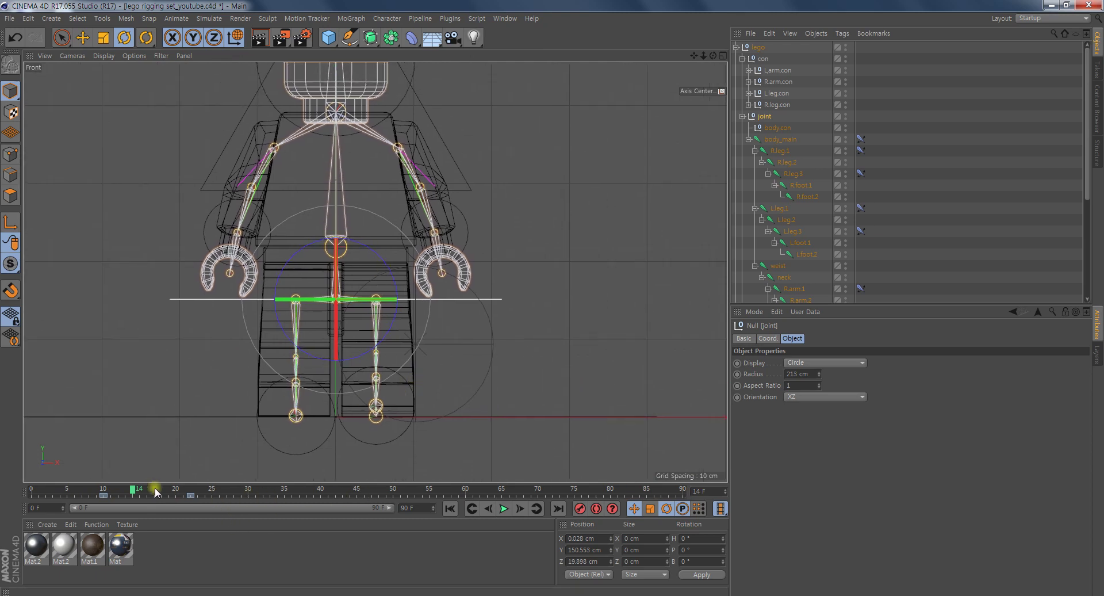
Tilt the hip joint about -1.6° in bank at frame 16 and scrub to check.
mouse_move(133, 489)
left_mouse_down()
mouse_move(127, 500)
mouse_move(157, 498)
left_mouse_up()
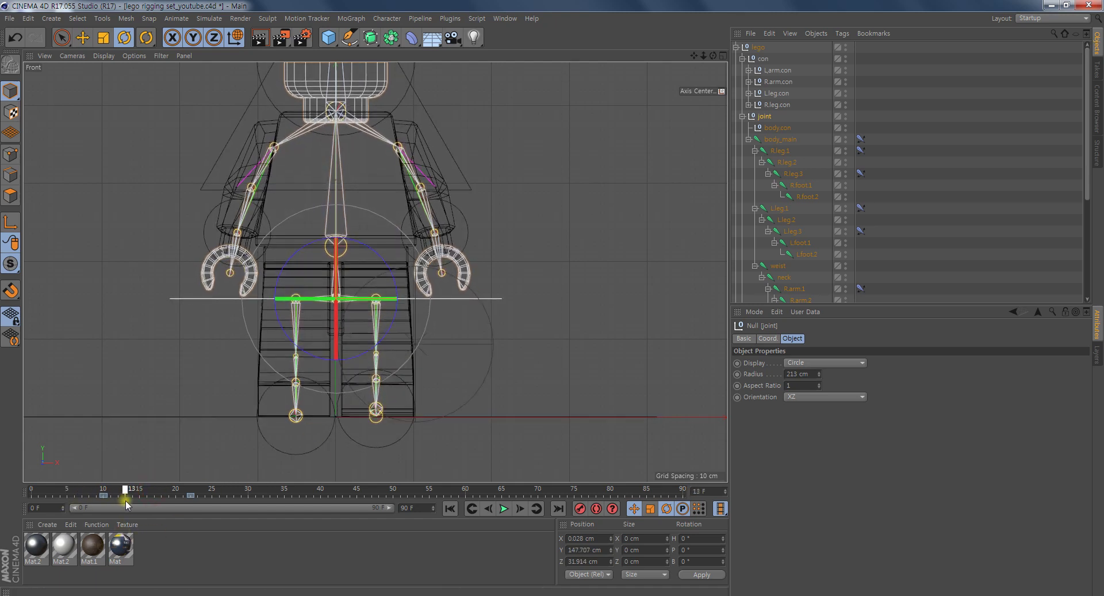
left_click_drag(155, 495, 146, 507)
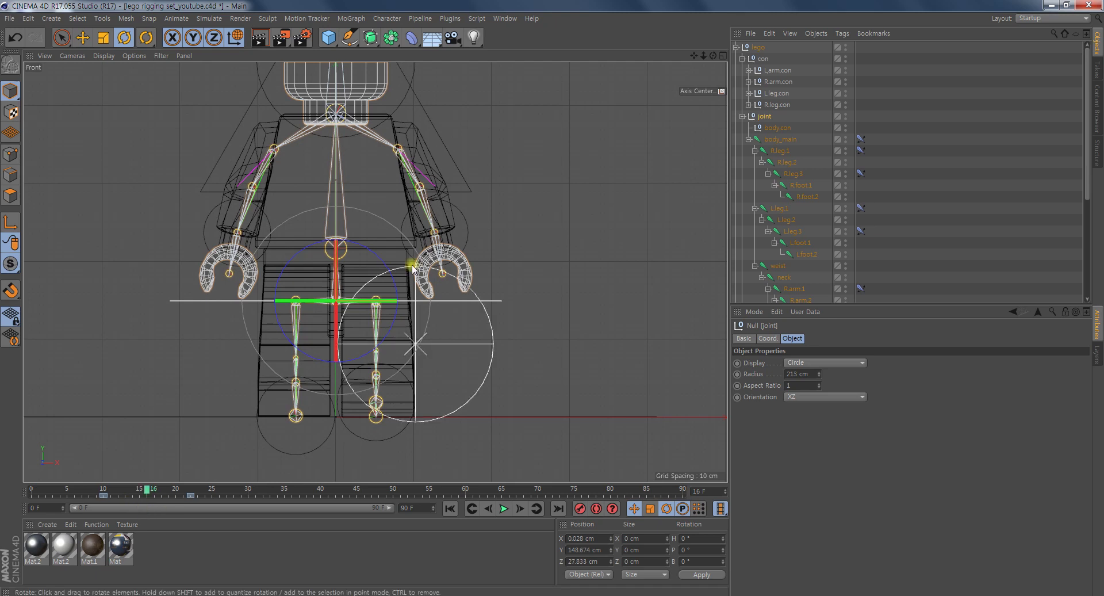
key("e")
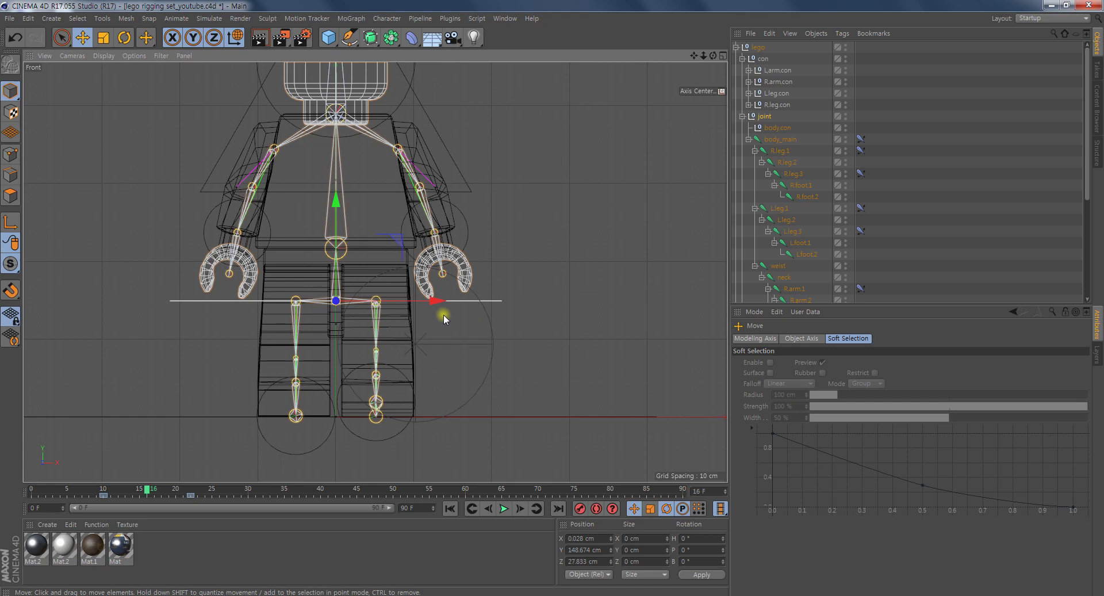
key("r")
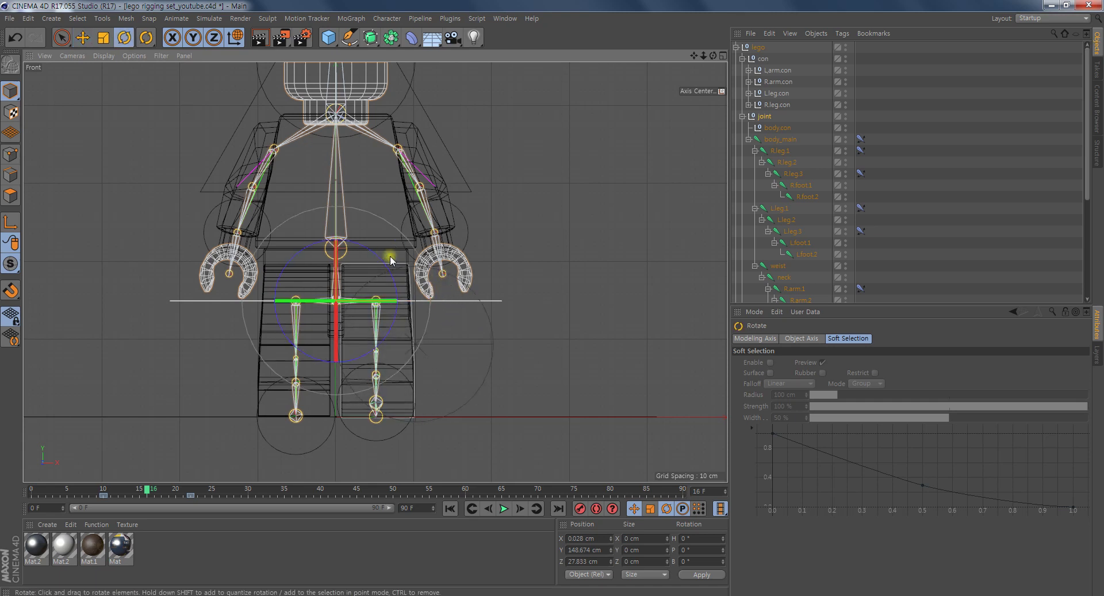
left_click_drag(375, 255, 377, 259)
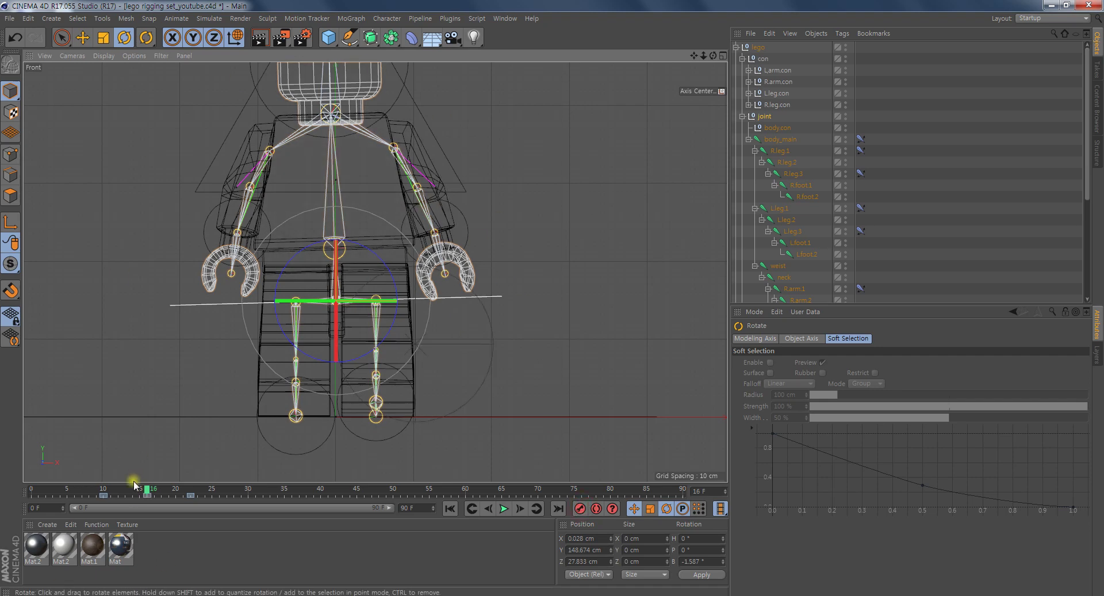
mouse_move(146, 490)
left_mouse_down()
mouse_move(75, 493)
mouse_move(147, 502)
left_mouse_up()
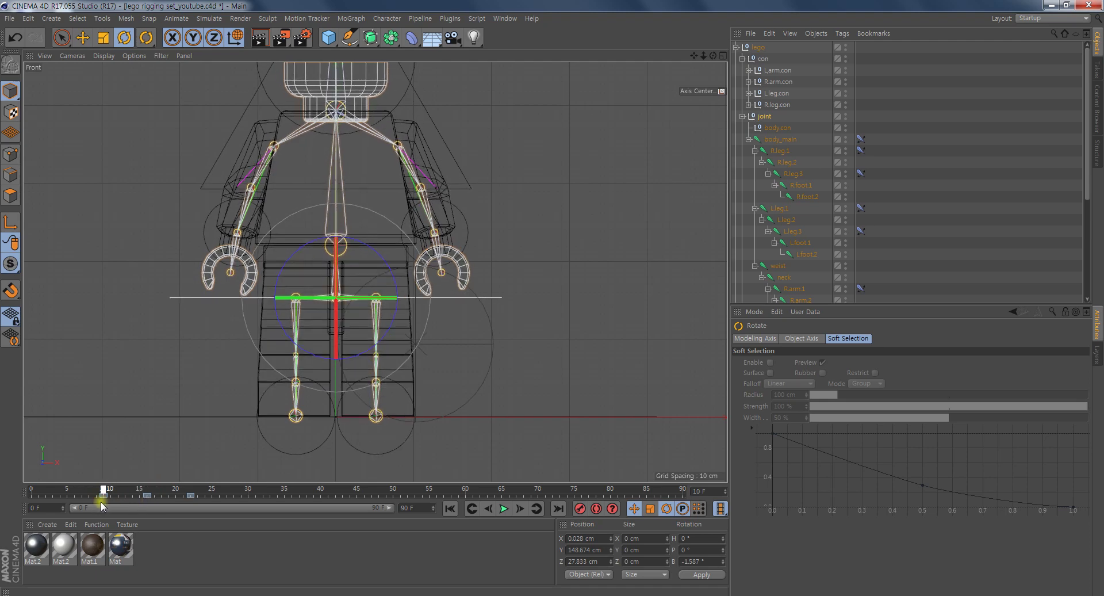
mouse_move(151, 504)
left_mouse_down()
mouse_move(90, 520)
mouse_move(153, 493)
mouse_move(190, 493)
mouse_move(100, 528)
mouse_move(192, 518)
left_mouse_up()
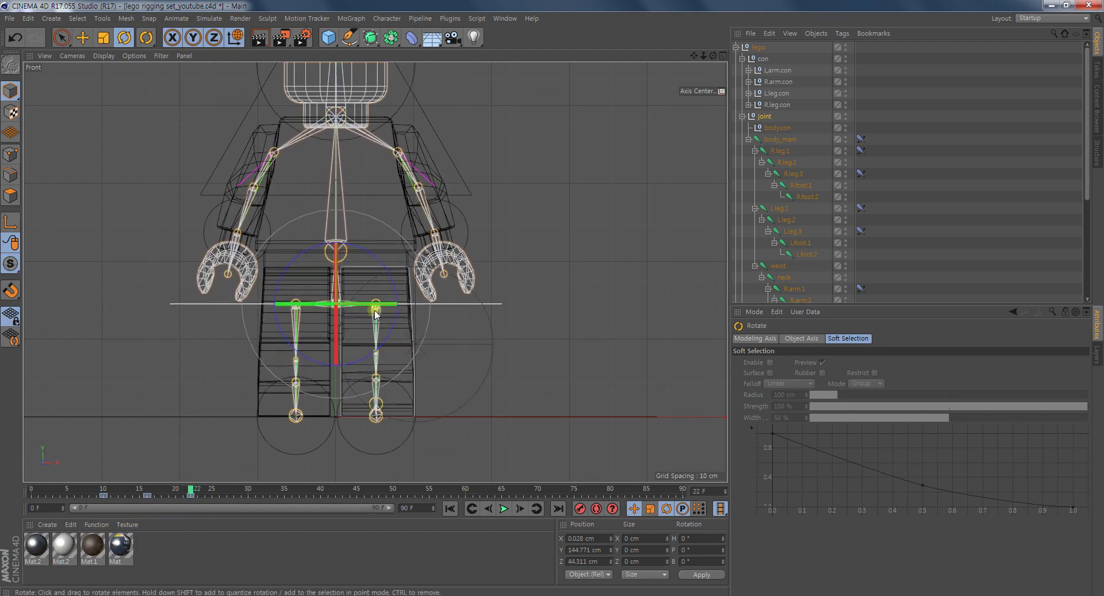
Review the walk pose in the enlarged shaded Perspective view from several angles.
middle_click(49, 357)
middle_click(202, 207)
mouse_move(382, 312)
left_mouse_down("alt")
mouse_move(173, 281)
mouse_move(337, 362)
left_mouse_up("alt")
mouse_move(198, 490)
left_mouse_down()
mouse_move(86, 494)
mouse_move(190, 499)
mouse_move(73, 493)
mouse_move(207, 496)
mouse_move(117, 495)
left_mouse_up()
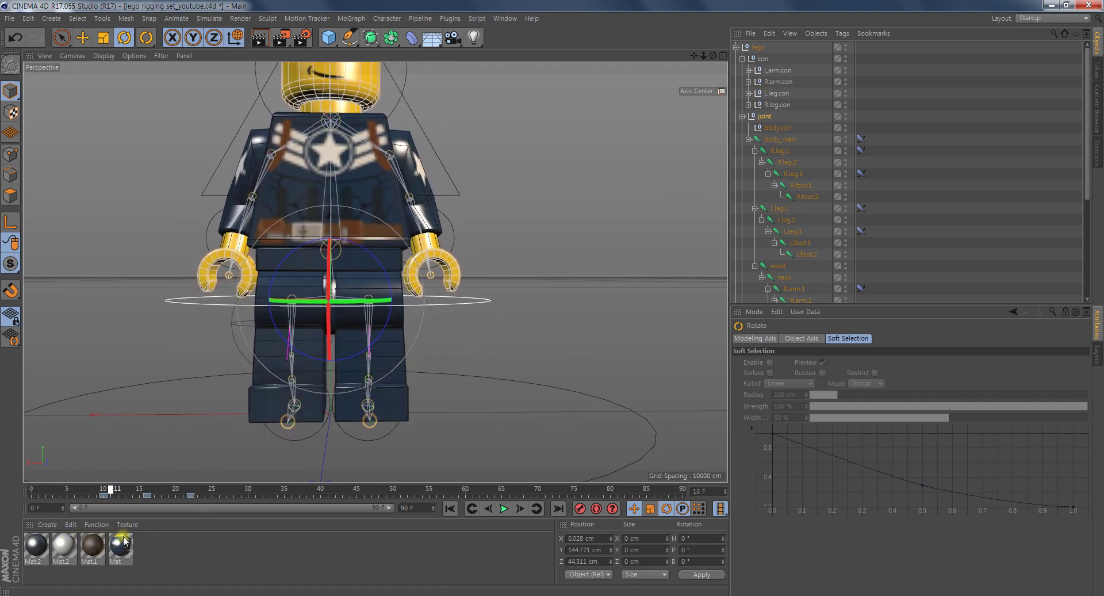
scroll(345, 403, "down", 3)
mouse_move(340, 392)
left_mouse_down("alt")
mouse_move(505, 378)
mouse_move(312, 378)
mouse_move(251, 392)
mouse_move(439, 393)
left_mouse_up("alt")
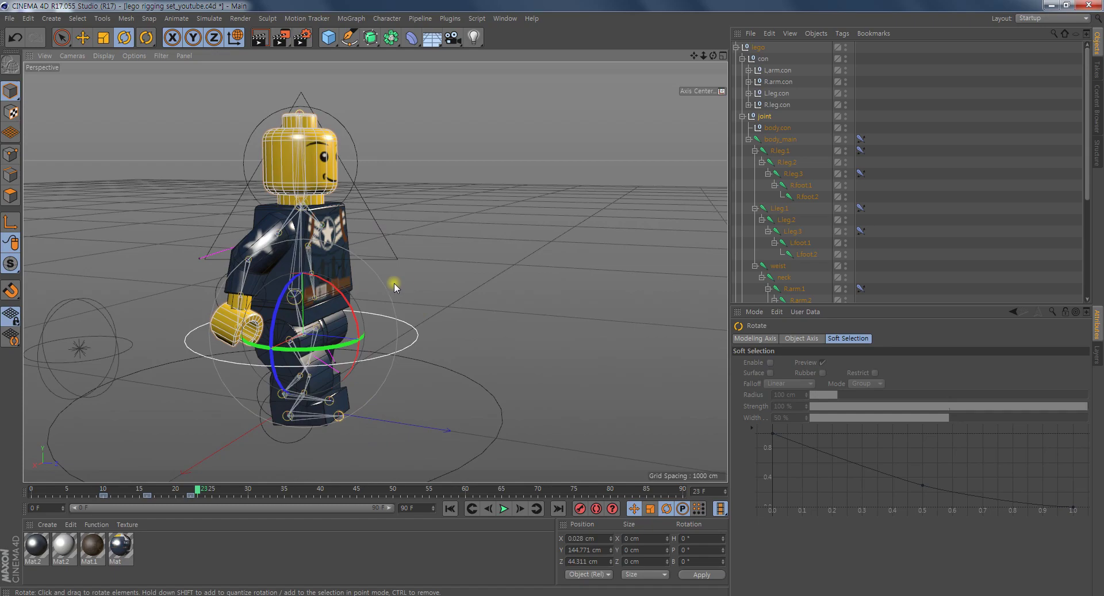
mouse_move(381, 340)
left_mouse_down("alt")
mouse_move(464, 326)
mouse_move(442, 339)
left_mouse_up("alt")
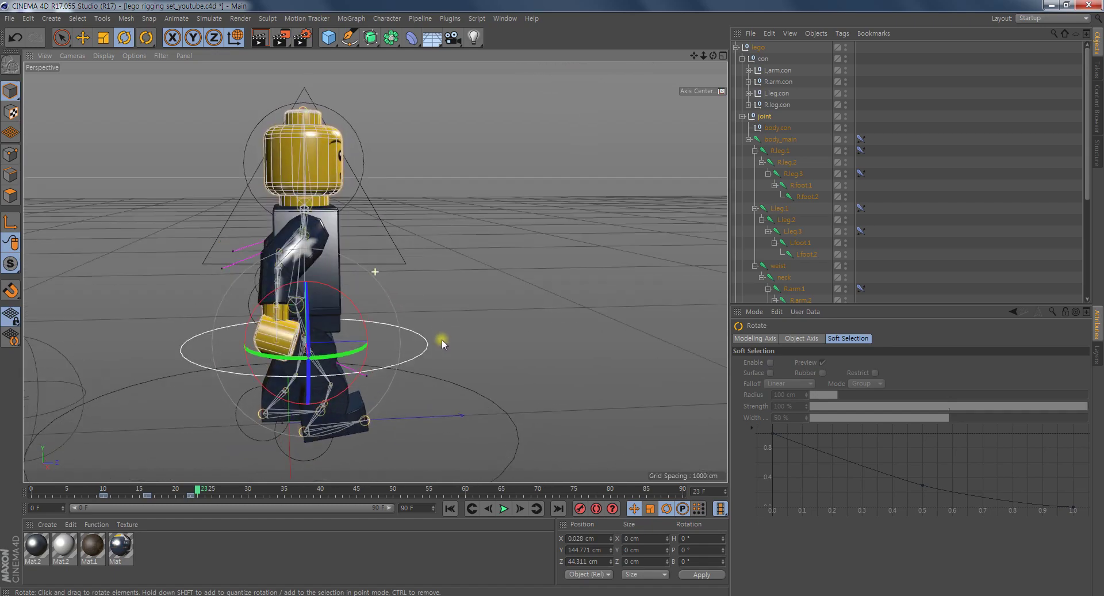
mouse_move(341, 320)
left_mouse_down("alt")
mouse_move(461, 288)
mouse_move(403, 293)
mouse_move(475, 287)
mouse_move(182, 301)
mouse_move(266, 304)
left_mouse_up("alt")
middle_click_drag(403, 306, 221, 277, "alt")
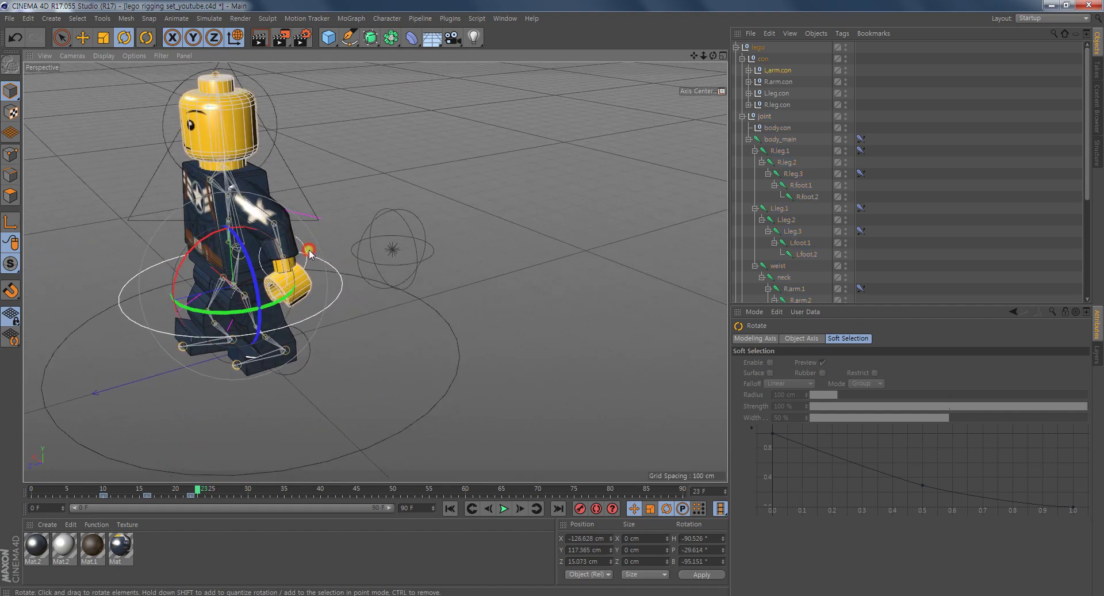
Record a keyframe for the left arm controller Larm.con at frame 10.
left_click(310, 253)
left_click_drag(173, 495, 102, 520)
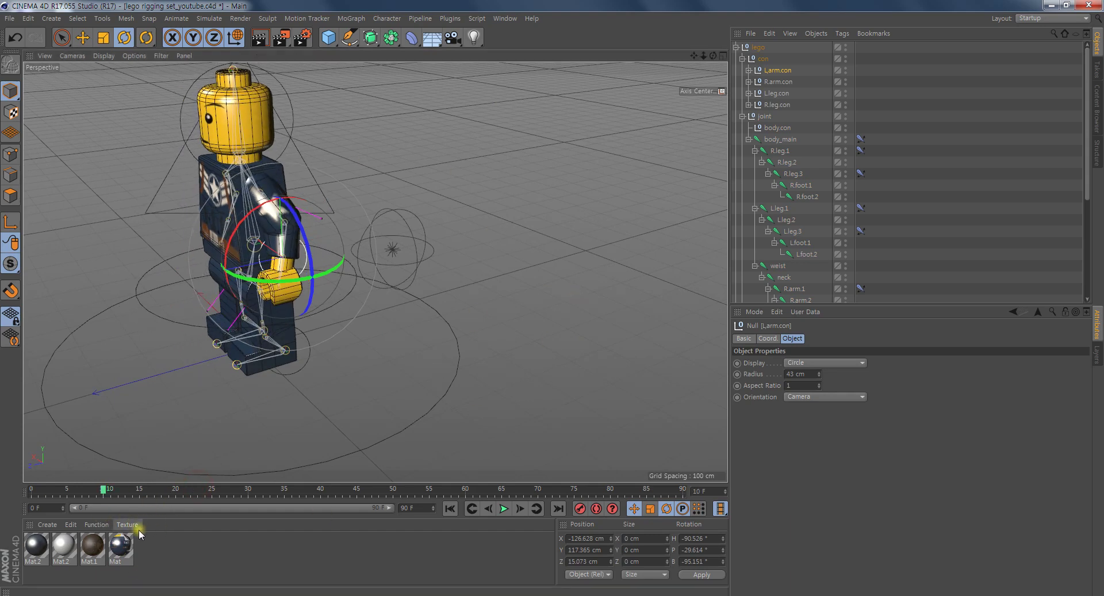
scroll(362, 360, "up", 5)
scroll(362, 359, "down", 3)
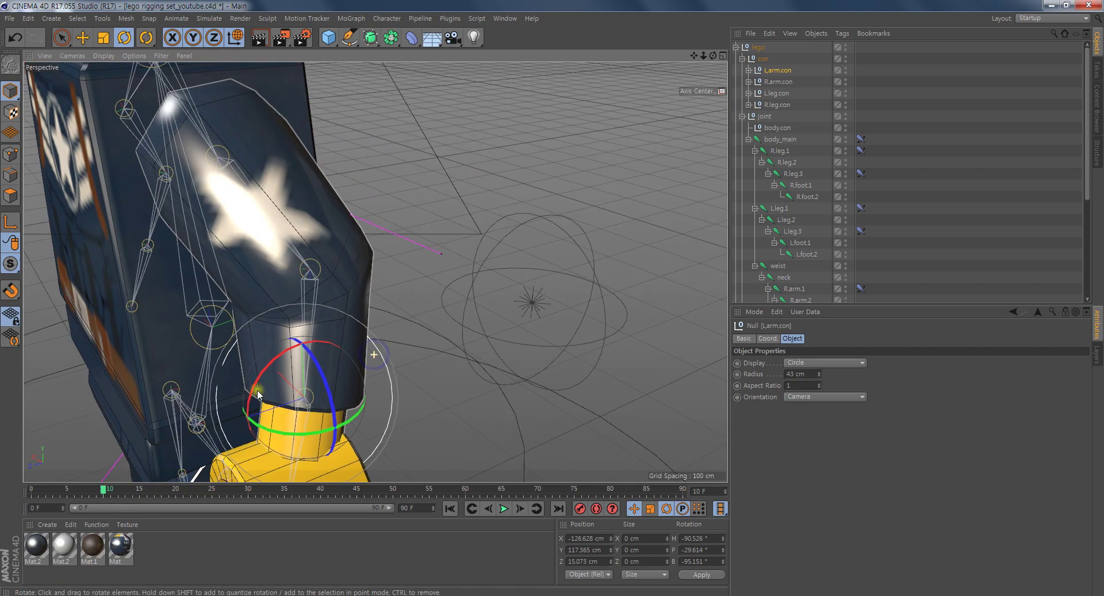
scroll(363, 359, "down", 2)
scroll(442, 343, "down", 3)
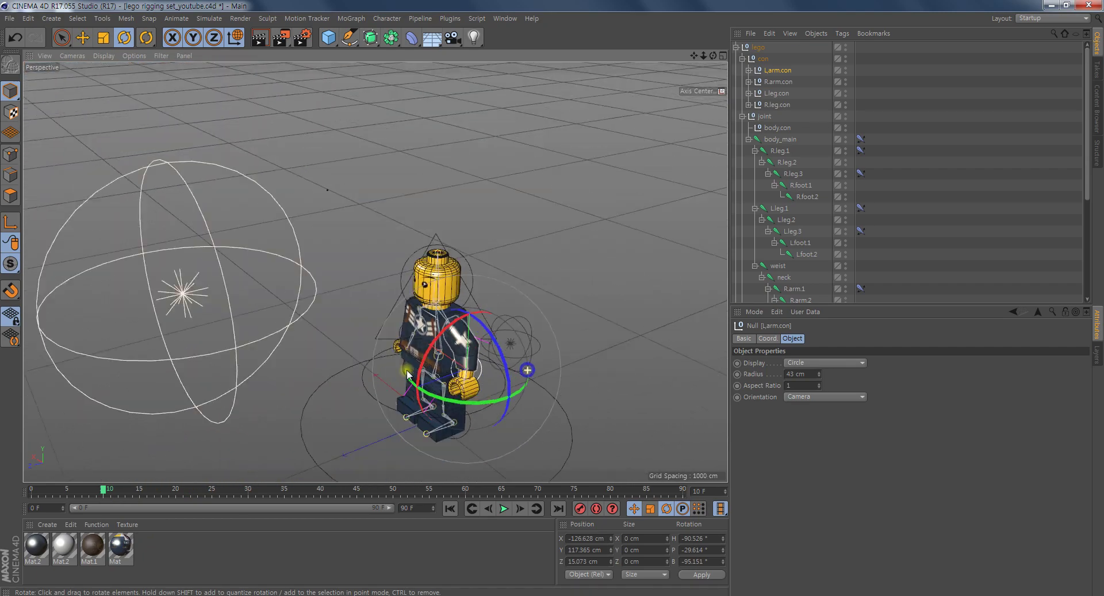
scroll(442, 344, "up", 1)
scroll(442, 343, "up", 3)
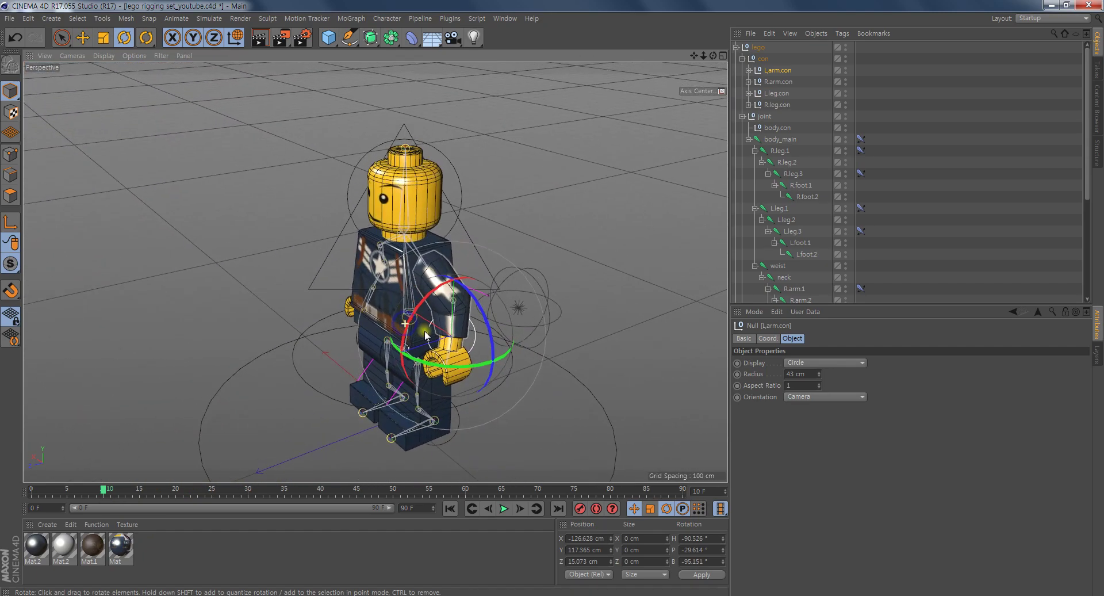
left_click_drag(442, 343, 402, 322, "alt")
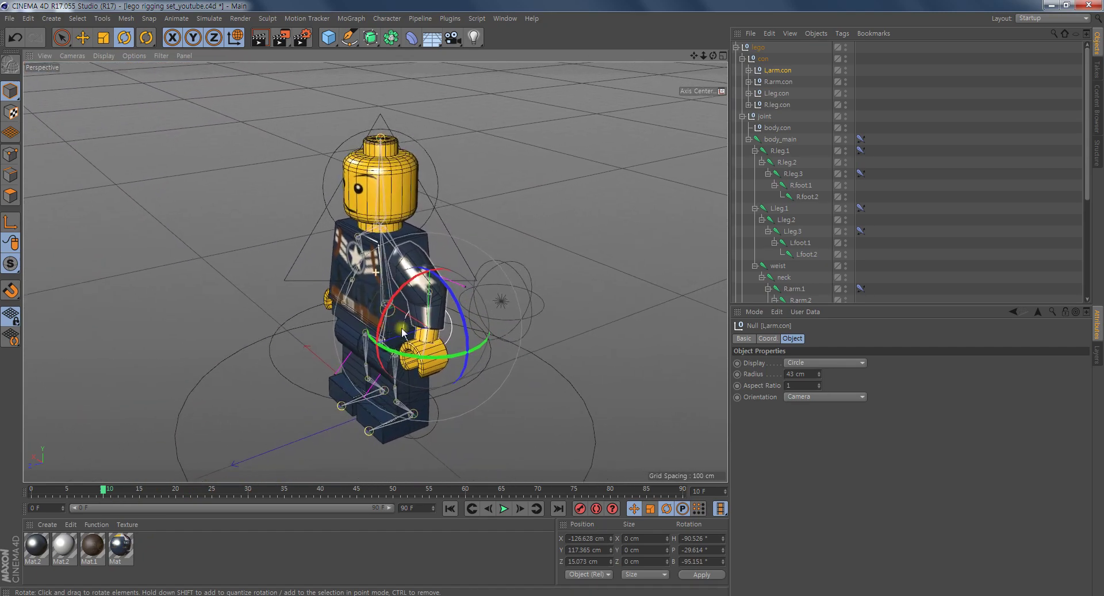
left_click(581, 508)
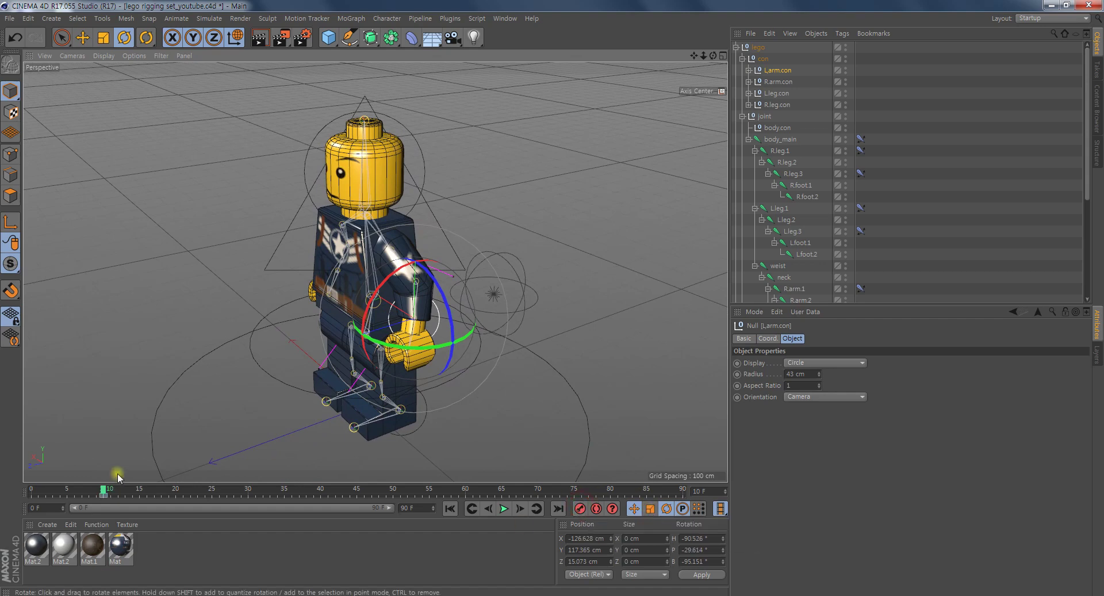
left_click_drag(104, 492, 192, 504)
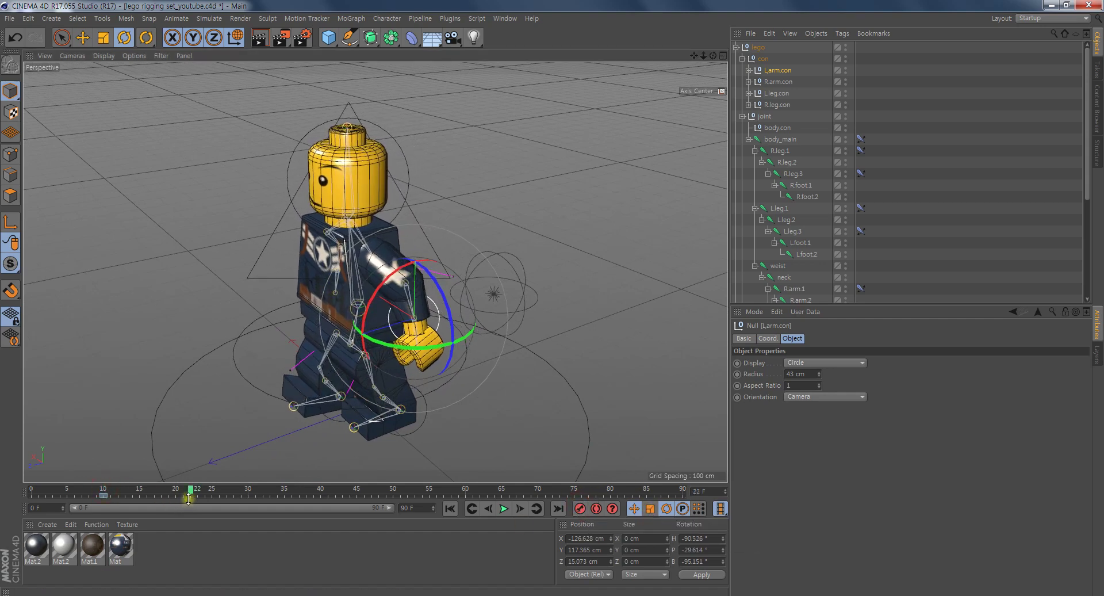
left_click_drag(402, 345, 322, 347, "alt")
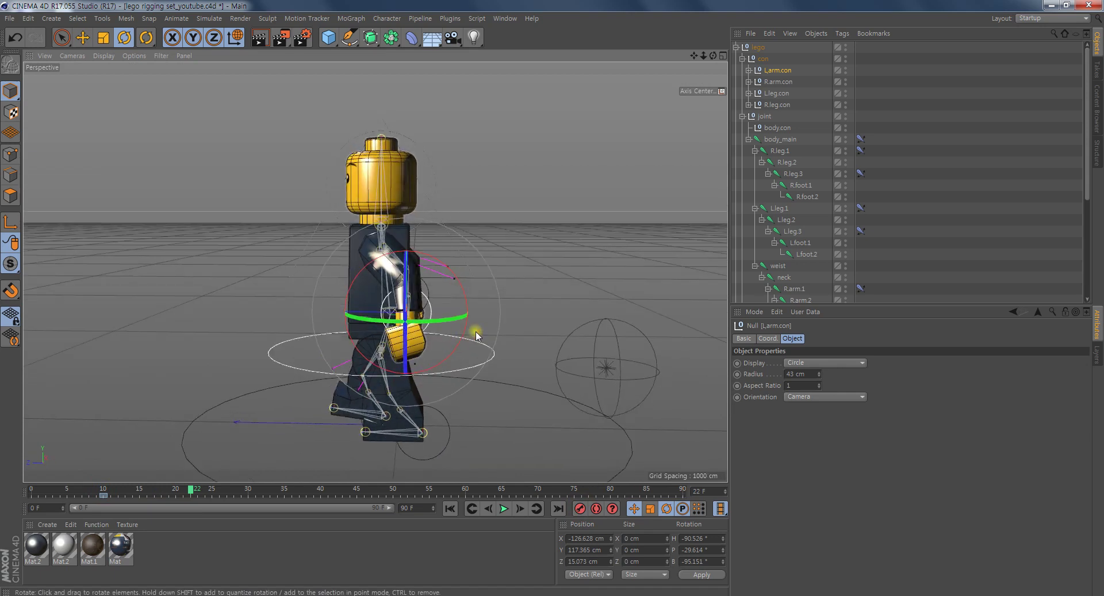
Move the left arm controller to Y 105.734 cm, Z 91.792 cm at frame 22 and review the swing.
key("e")
left_click_drag(343, 257, 309, 260)
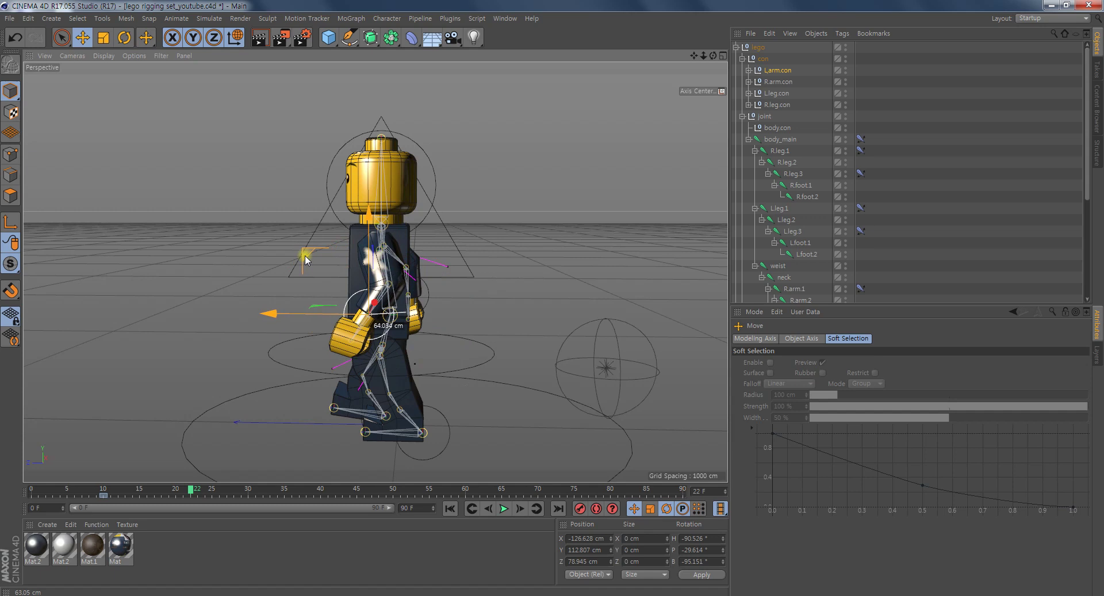
left_click_drag(305, 260, 299, 264)
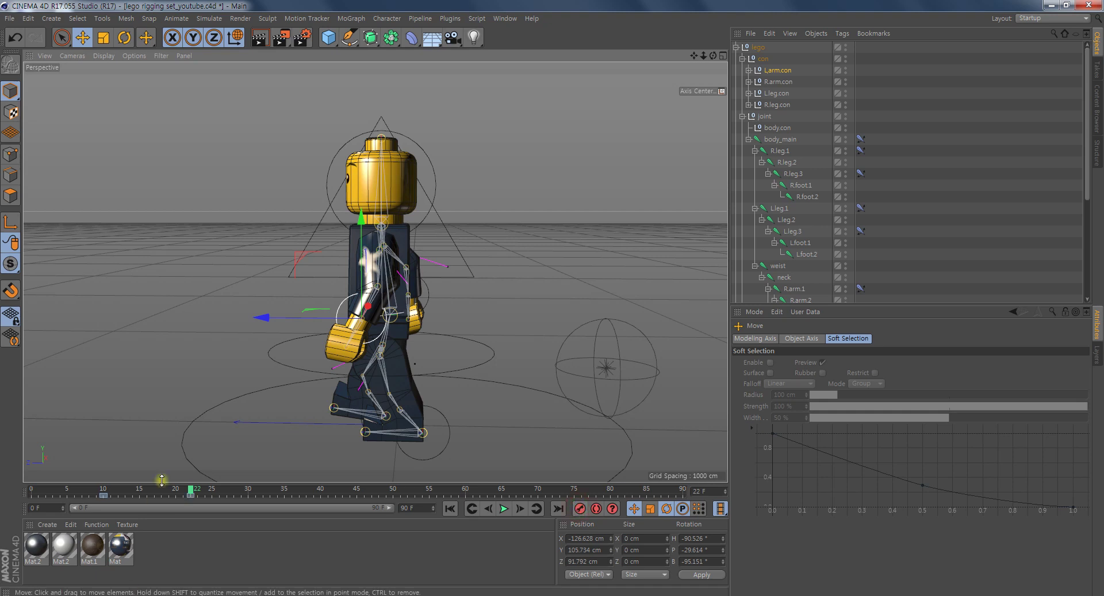
mouse_move(191, 498)
left_mouse_down()
mouse_move(83, 497)
mouse_move(185, 505)
mouse_move(128, 511)
mouse_move(181, 509)
mouse_move(146, 520)
left_mouse_up()
left_click_drag(379, 214, 378, 223)
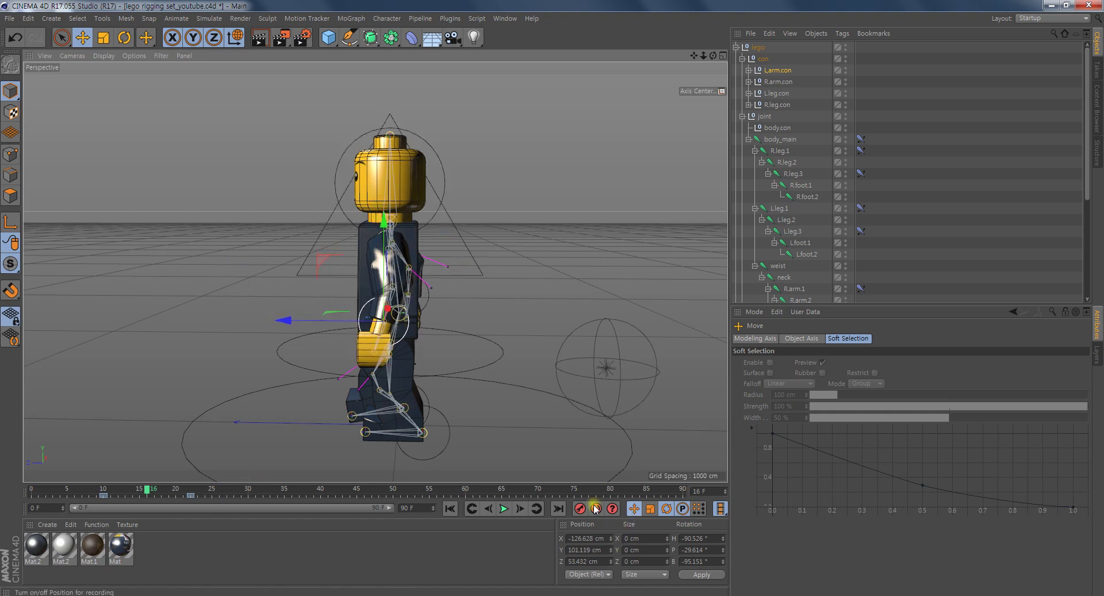
mouse_move(148, 490)
left_mouse_down()
mouse_move(106, 490)
mouse_move(186, 488)
mouse_move(104, 489)
mouse_move(198, 498)
mouse_move(105, 490)
mouse_move(197, 518)
mouse_move(157, 533)
mouse_move(188, 537)
left_mouse_up()
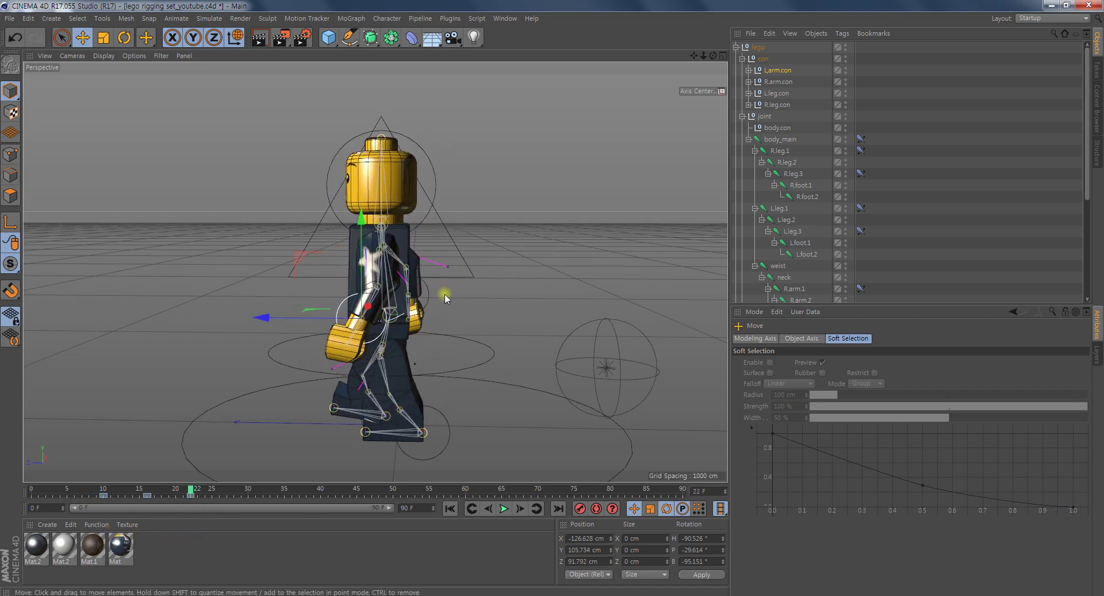
left_click_drag(413, 385, 523, 326, "alt")
mouse_move(249, 361)
left_mouse_down("alt")
mouse_move(397, 364)
mouse_move(430, 346)
left_mouse_up("alt")
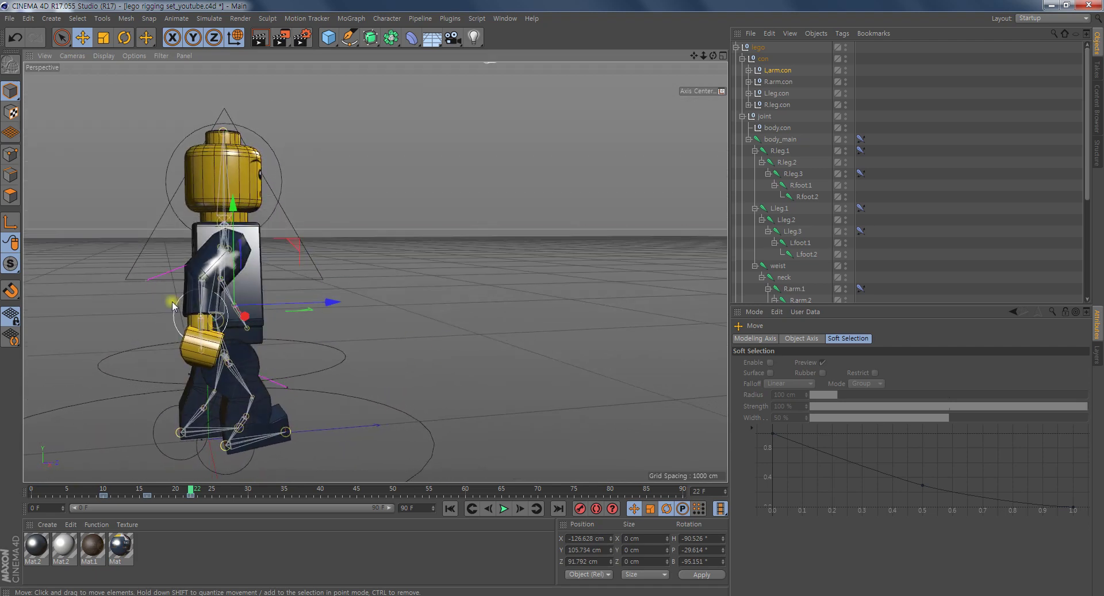
left_click(177, 310)
Key the right arm controller at frame 20, swung opposite the left arm.
mouse_move(189, 491)
left_mouse_down()
mouse_move(56, 491)
mouse_move(190, 493)
mouse_move(103, 492)
left_mouse_up()
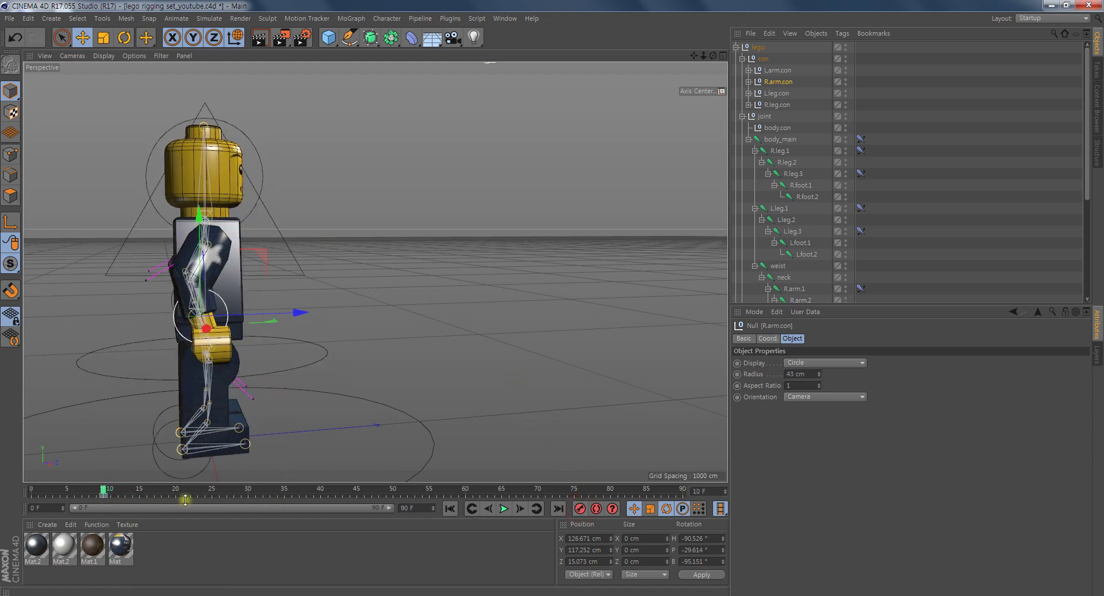
left_click_drag(109, 493, 175, 493)
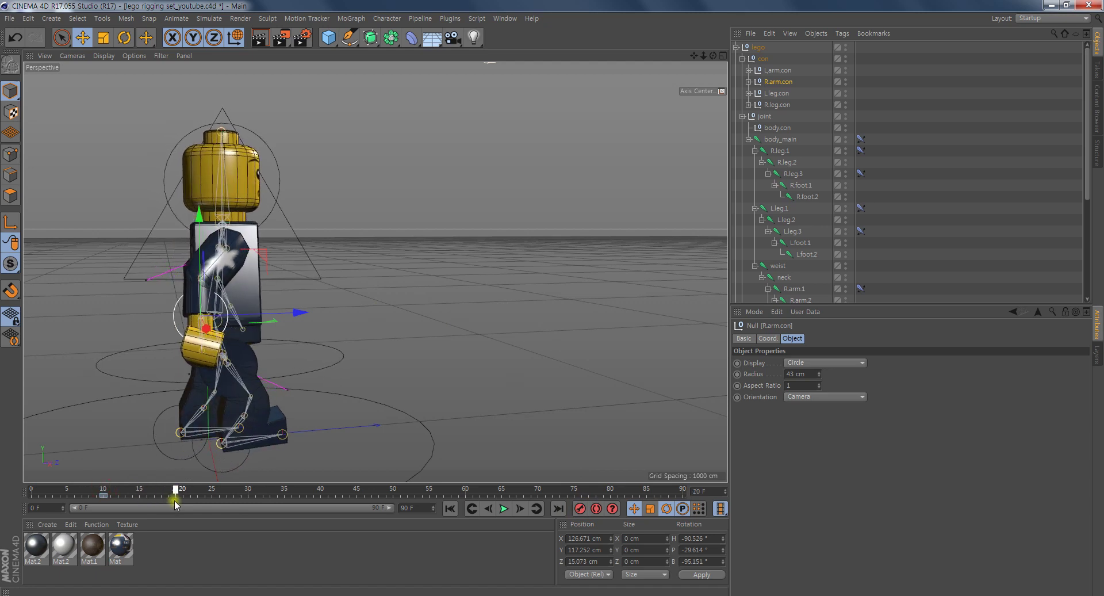
left_click_drag(256, 256, 262, 257)
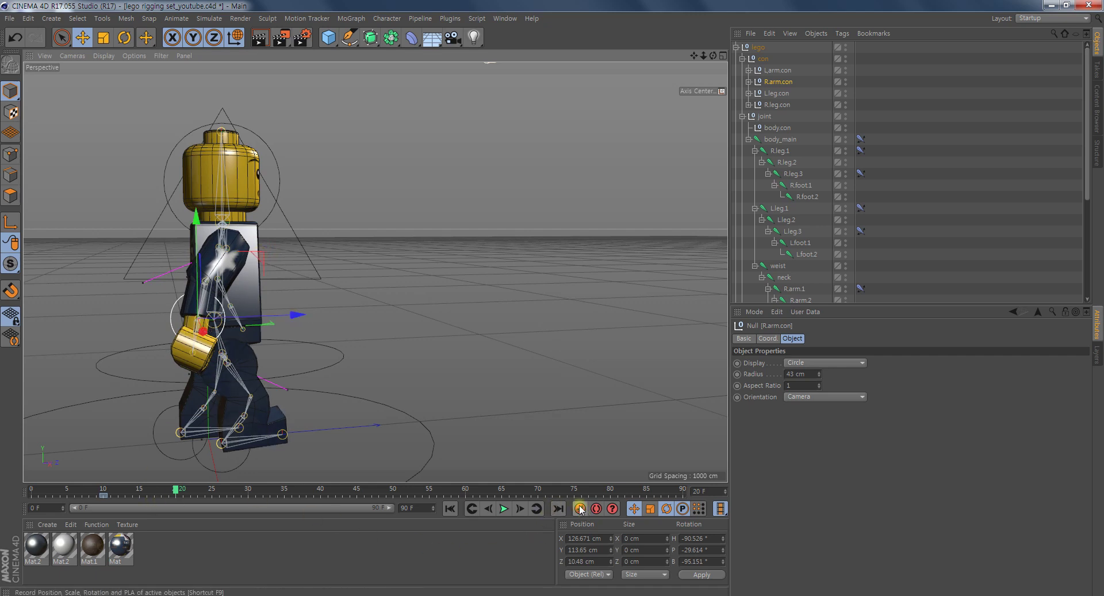
left_click(181, 496)
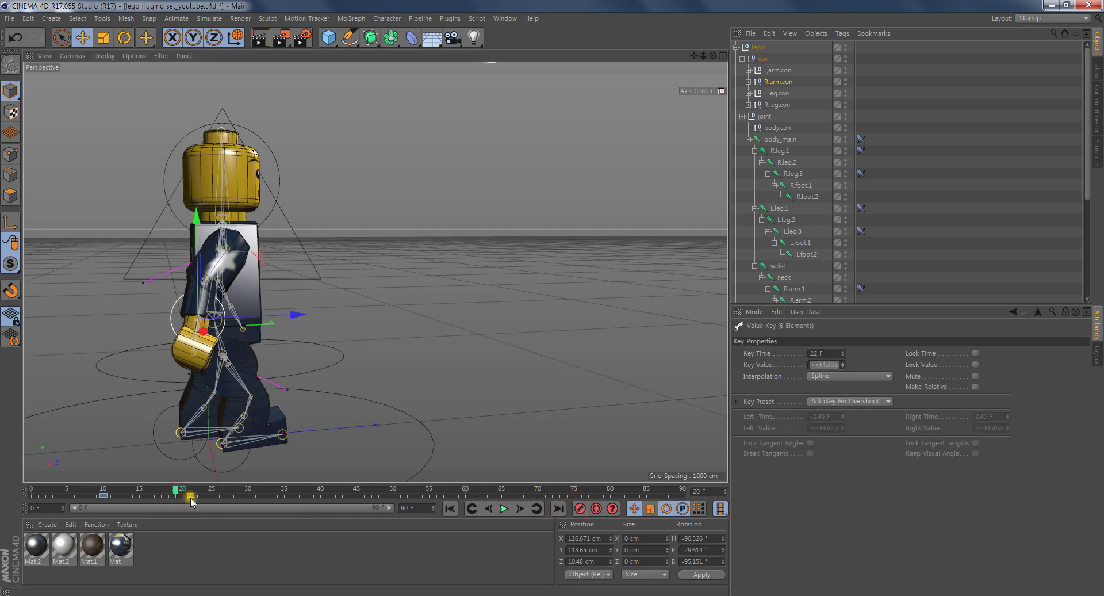
Lower the right arm to Y 113.577 cm, Z 12.776 cm at frame 16 and check the motion.
left_click_drag(190, 497, 147, 498)
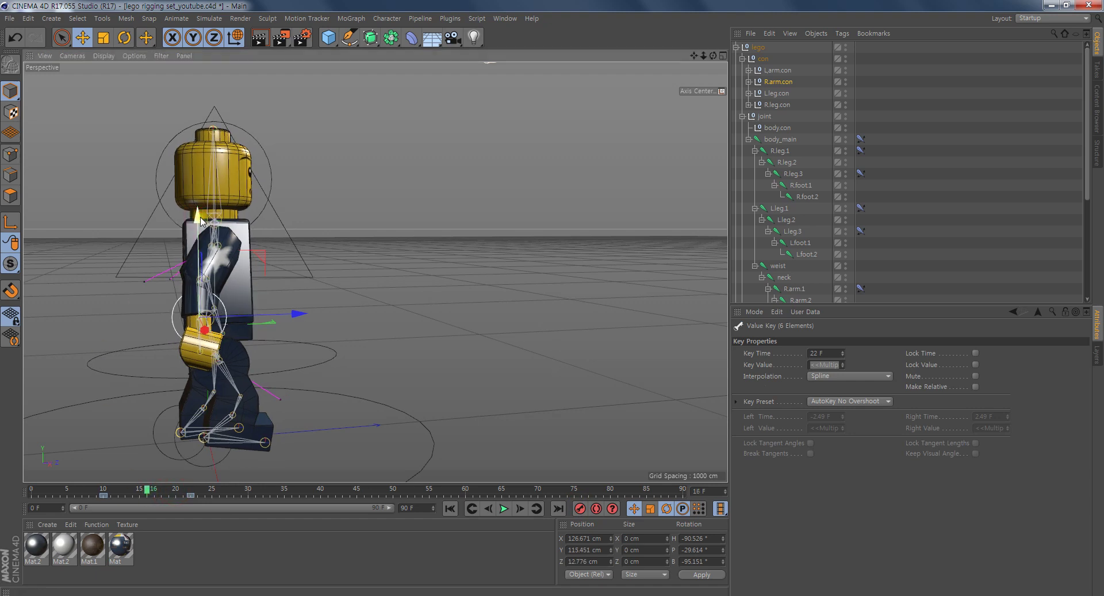
left_click_drag(201, 222, 200, 223)
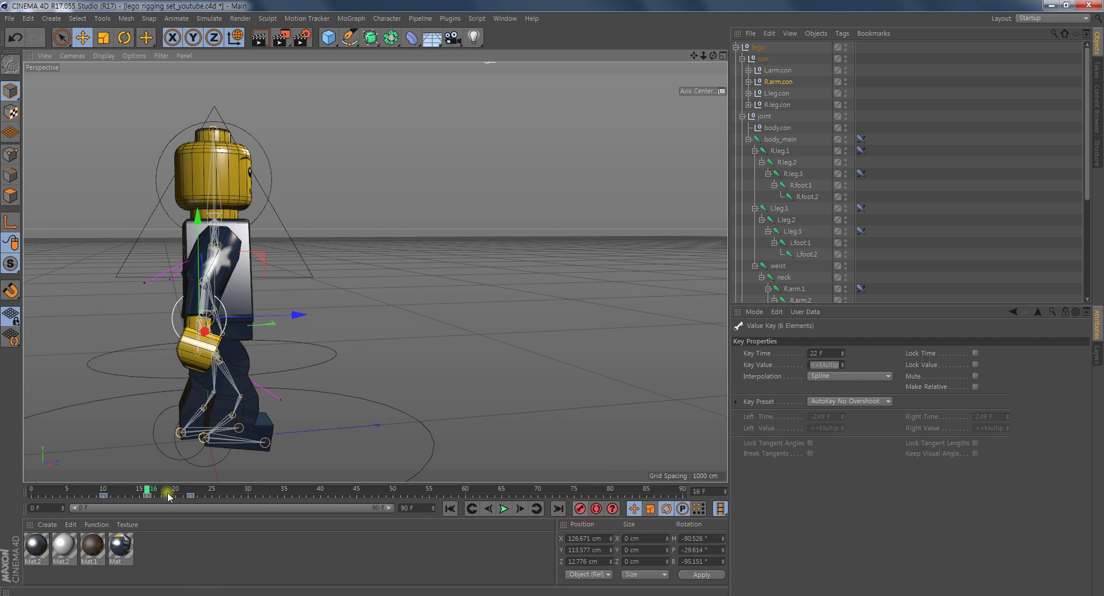
left_click_drag(147, 487, 204, 493)
mouse_move(263, 328)
left_mouse_down("alt")
mouse_move(389, 372)
mouse_move(381, 343)
mouse_move(400, 336)
left_mouse_up("alt")
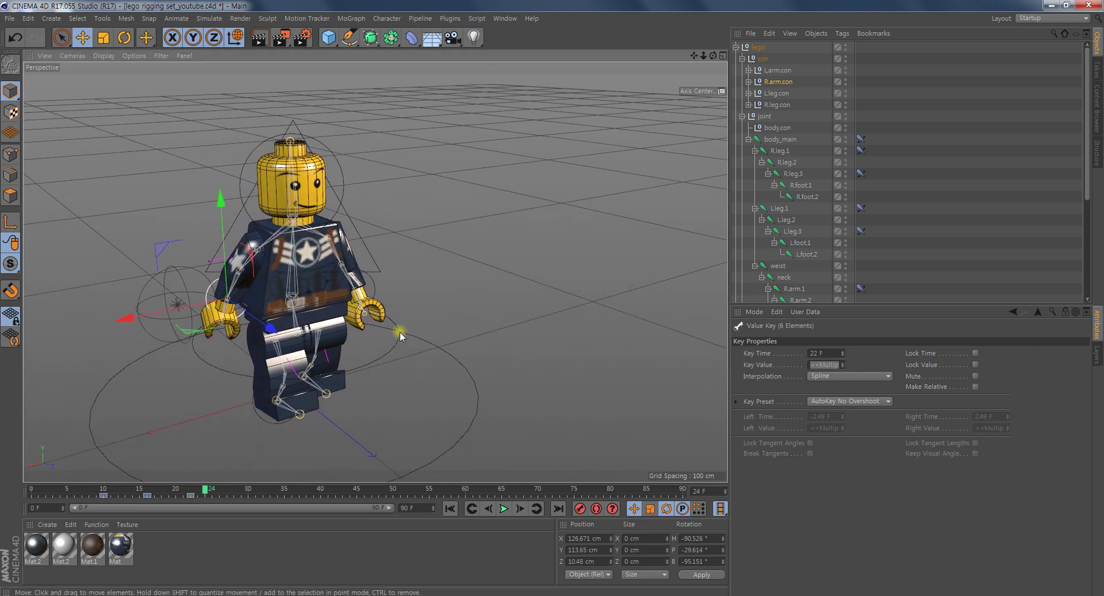
mouse_move(206, 493)
left_mouse_down()
mouse_move(72, 493)
mouse_move(180, 500)
mouse_move(135, 495)
mouse_move(167, 496)
mouse_move(174, 510)
mouse_move(92, 512)
mouse_move(165, 522)
mouse_move(113, 539)
mouse_move(185, 527)
mouse_move(118, 546)
mouse_move(192, 550)
left_mouse_up()
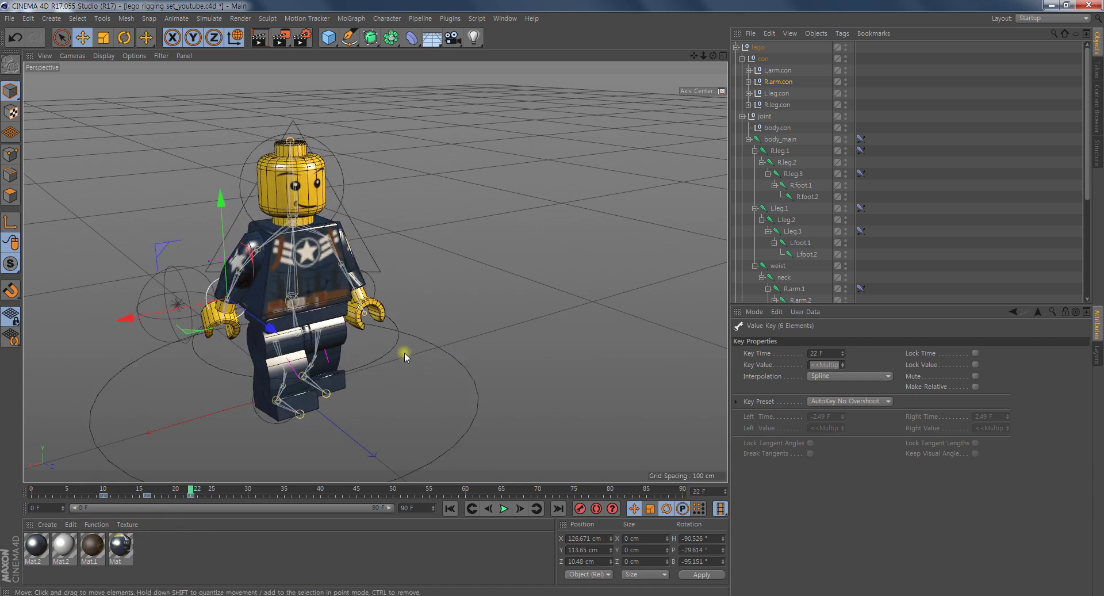
mouse_move(232, 467)
left_mouse_down("alt")
mouse_move(431, 326)
mouse_move(406, 293)
left_mouse_up("alt")
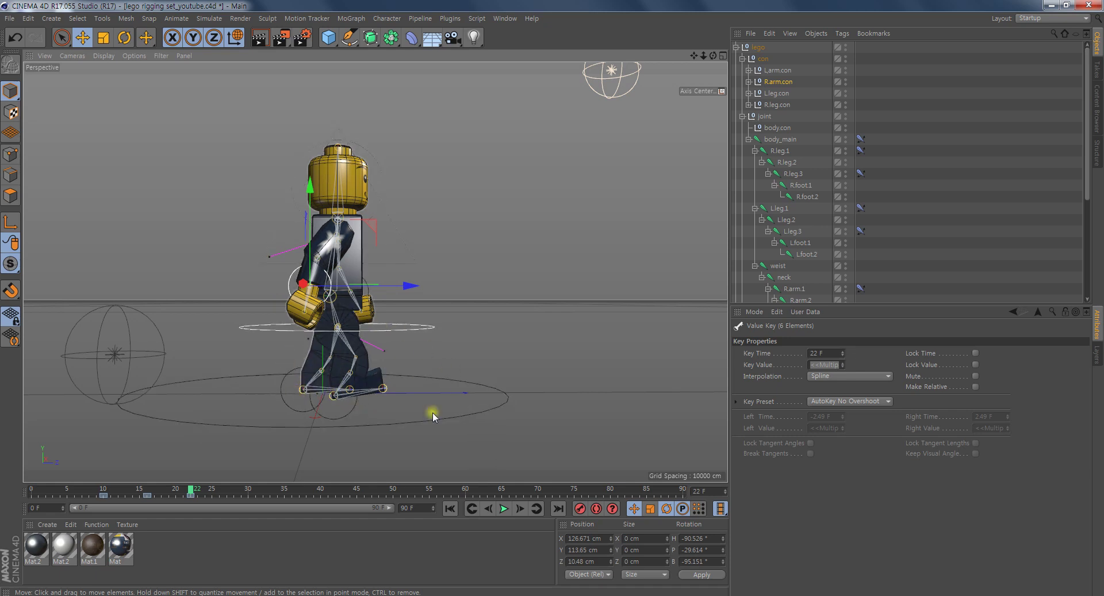
mouse_move(192, 490)
left_mouse_down()
mouse_move(103, 492)
mouse_move(190, 492)
mouse_move(104, 521)
mouse_move(188, 538)
left_mouse_up()
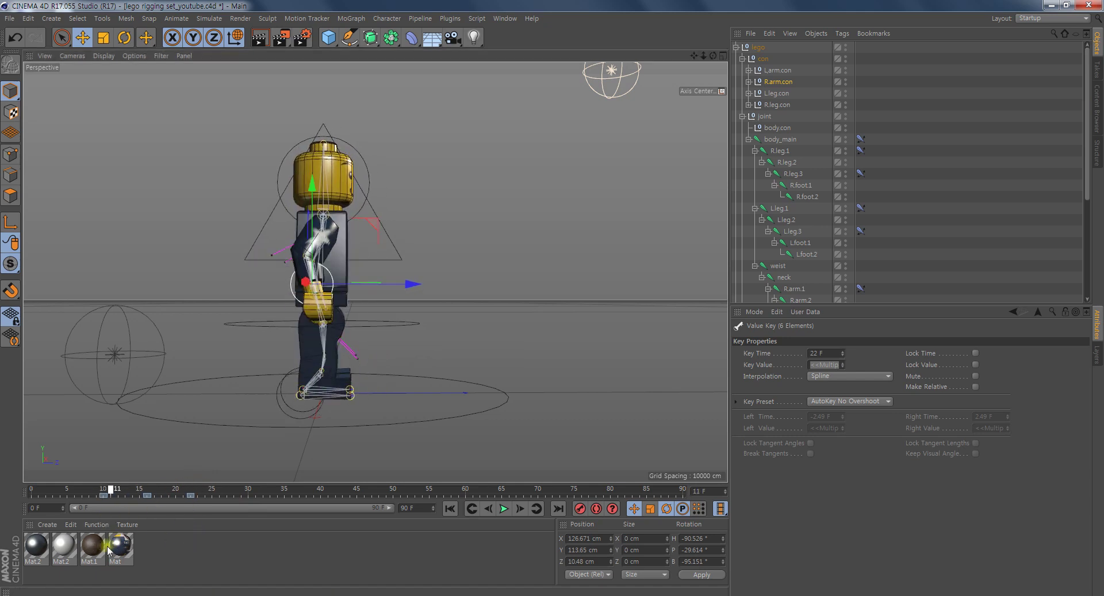
left_click_drag(188, 536, 192, 535)
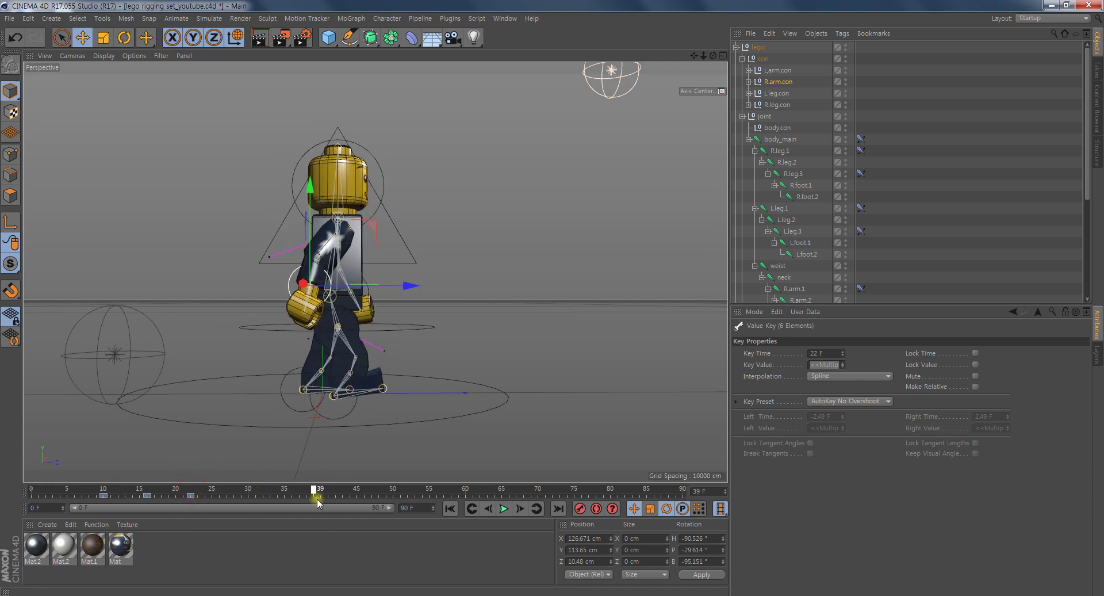
left_click_drag(366, 506, 190, 508)
left_click(418, 326)
middle_click(396, 342)
middle_click(243, 384)
scroll(559, 342, "up", 2)
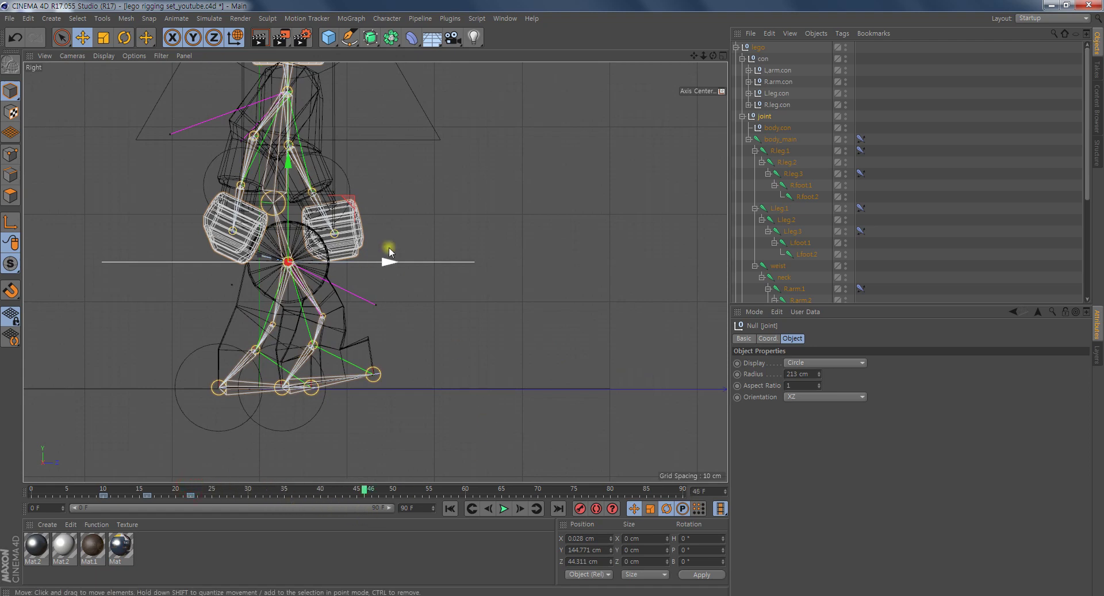
left_click_drag(390, 261, 423, 269)
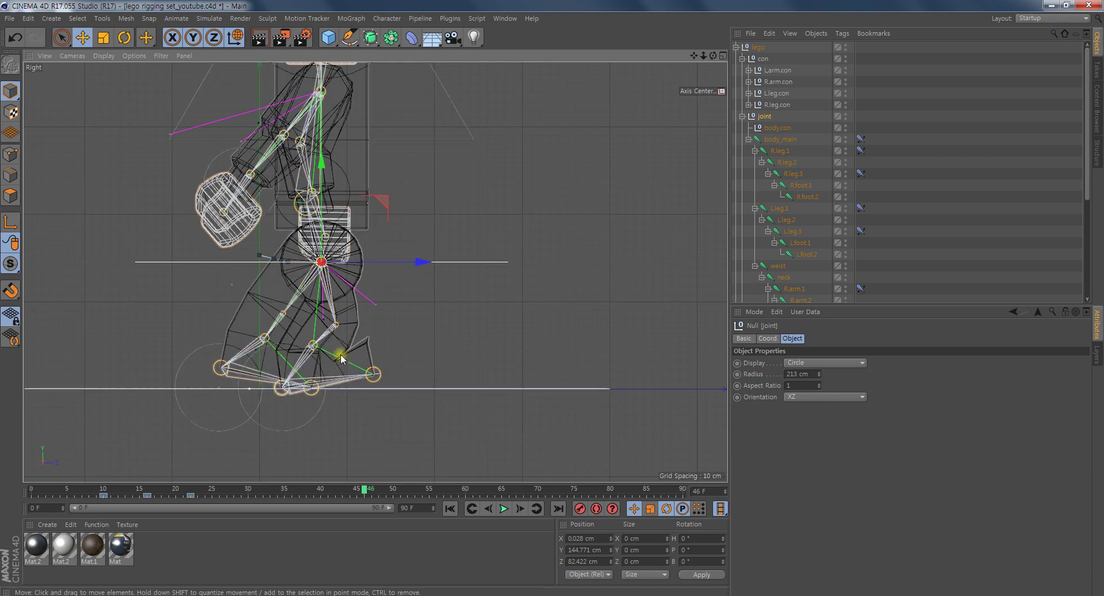
left_click_drag(430, 264, 441, 272)
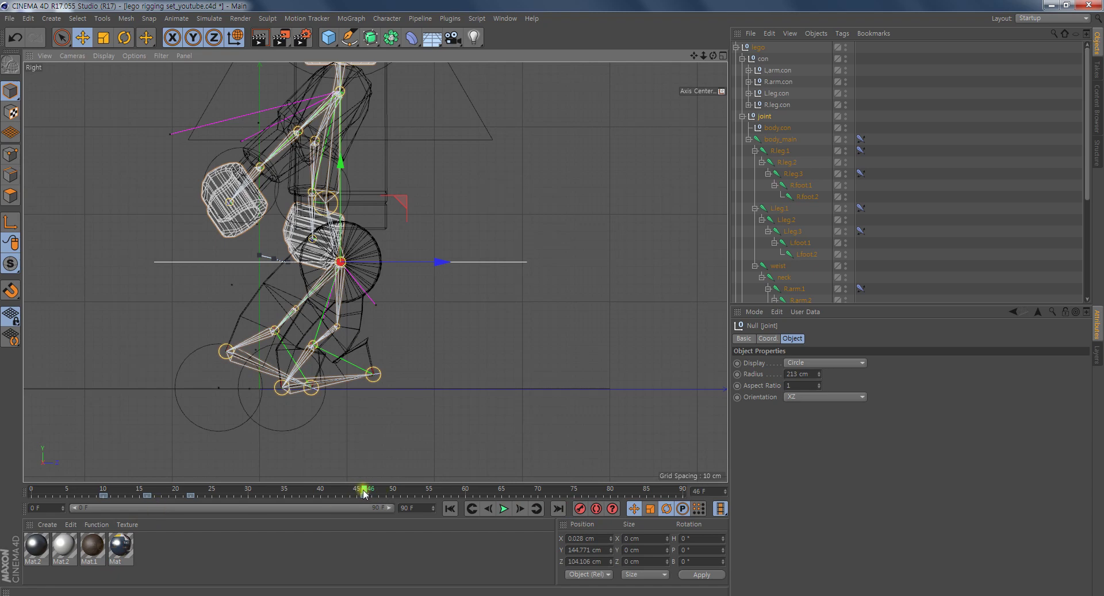
mouse_move(364, 492)
left_mouse_down()
mouse_move(91, 500)
mouse_move(333, 554)
mouse_move(368, 575)
left_mouse_up()
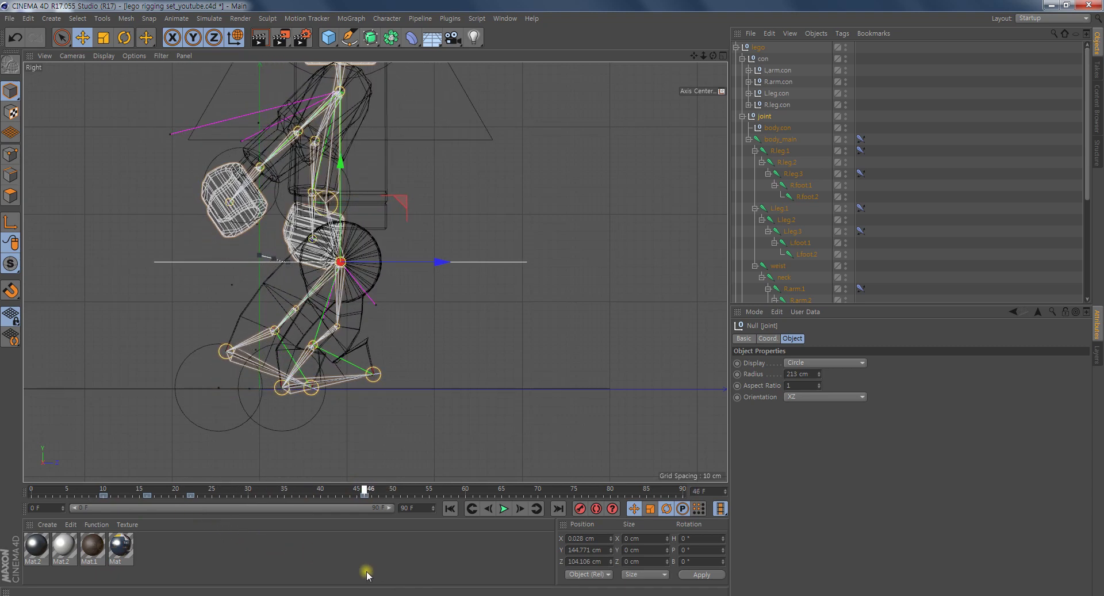
Select the left leg controller and set a keyframe for it at frame 22.
left_click(190, 356)
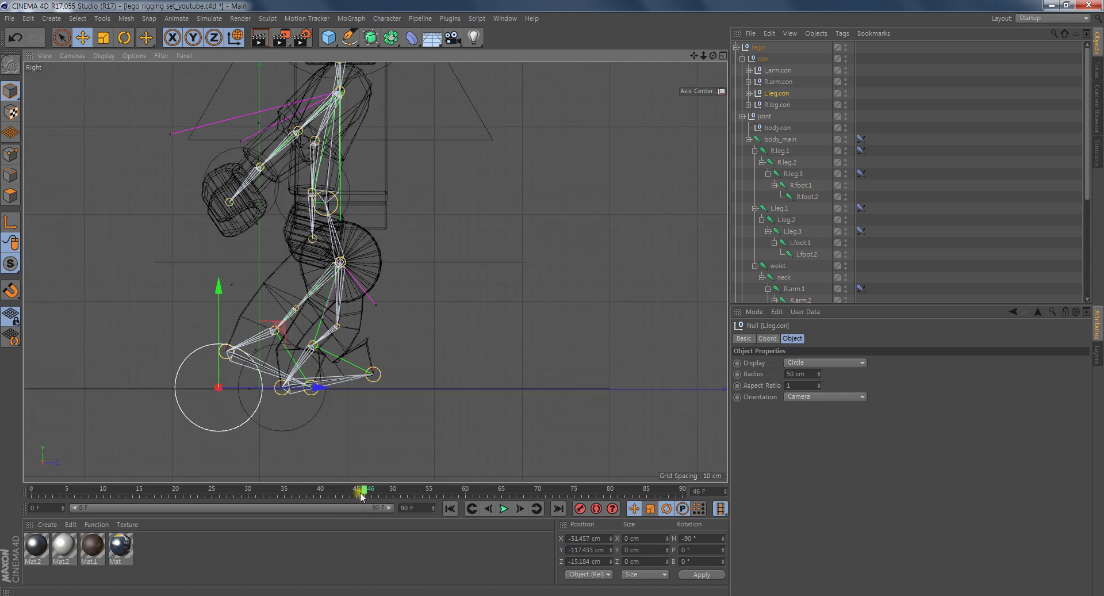
mouse_move(362, 494)
left_mouse_down()
mouse_move(112, 498)
mouse_move(192, 511)
left_mouse_up()
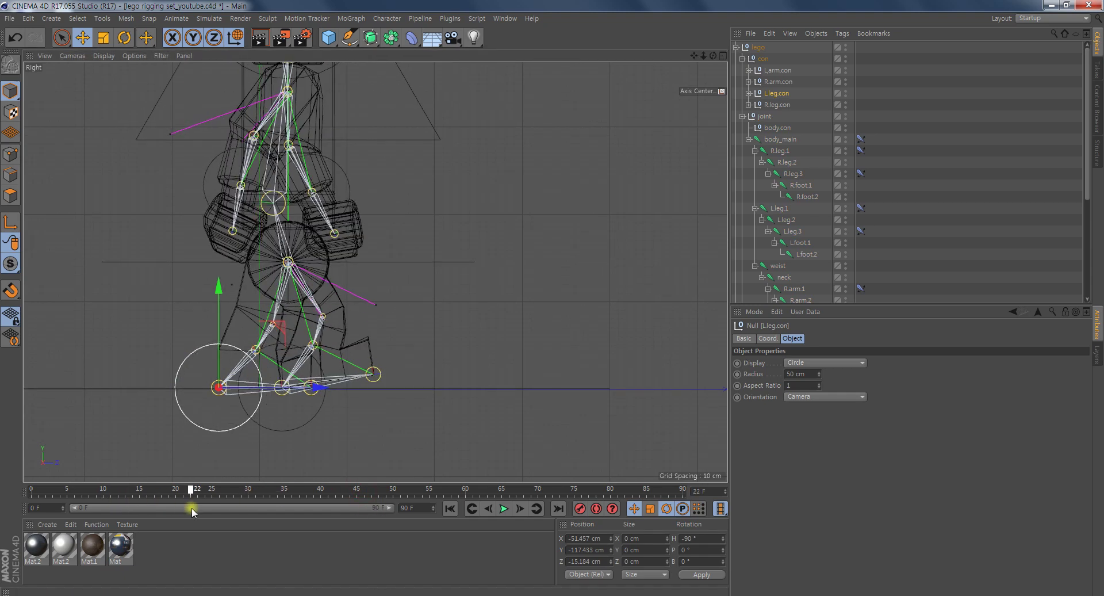
left_click(579, 509)
At frame 46, move the left foot forward along Z to about 126 cm.
left_click_drag(190, 491, 364, 520)
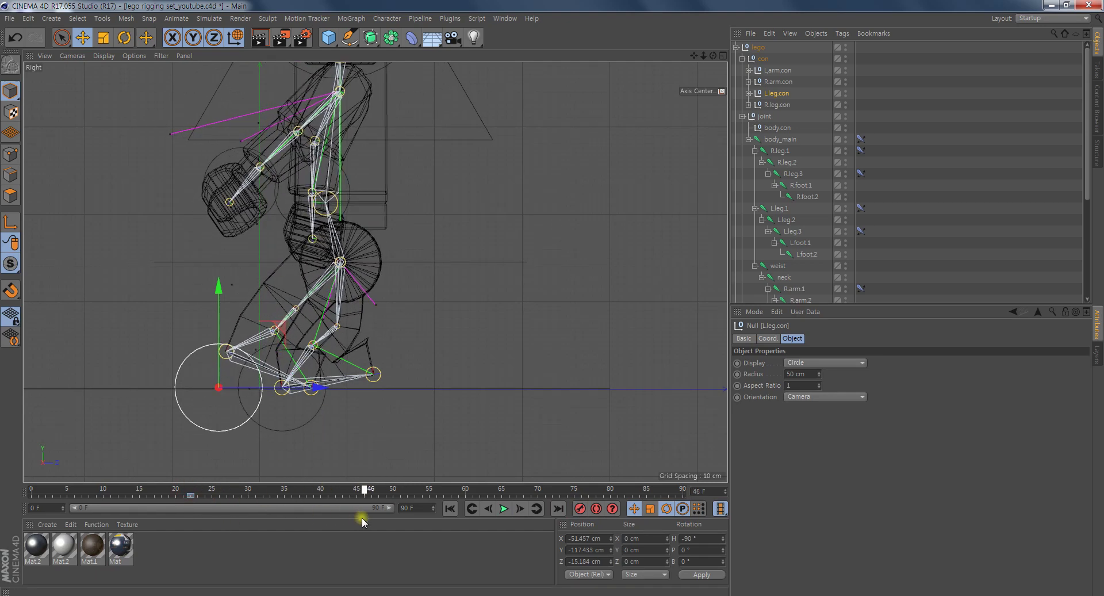
left_click_drag(322, 388, 435, 388)
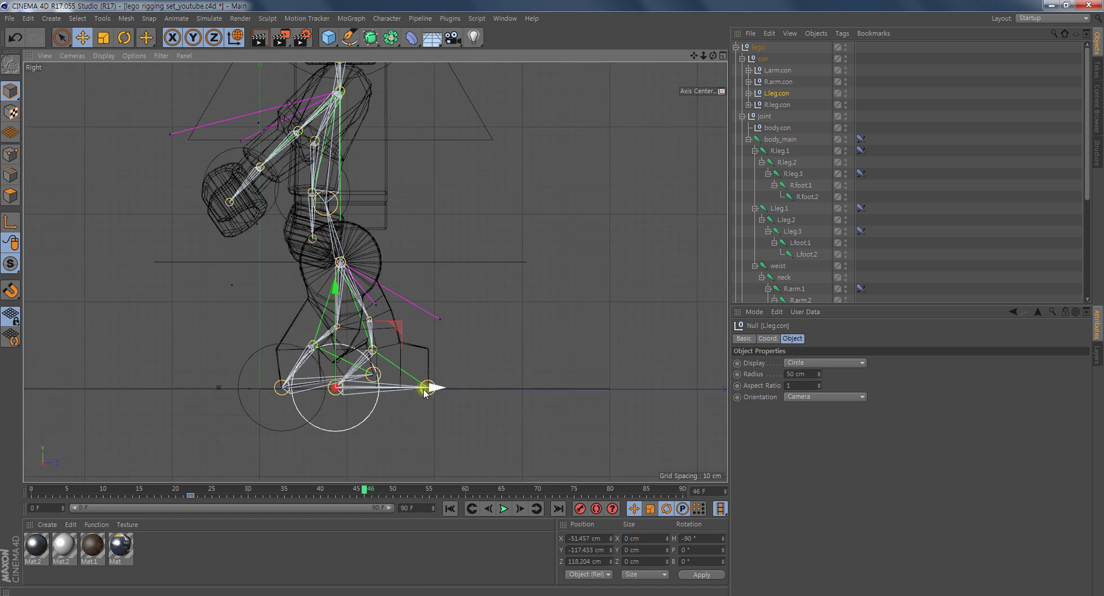
left_click_drag(440, 388, 444, 388)
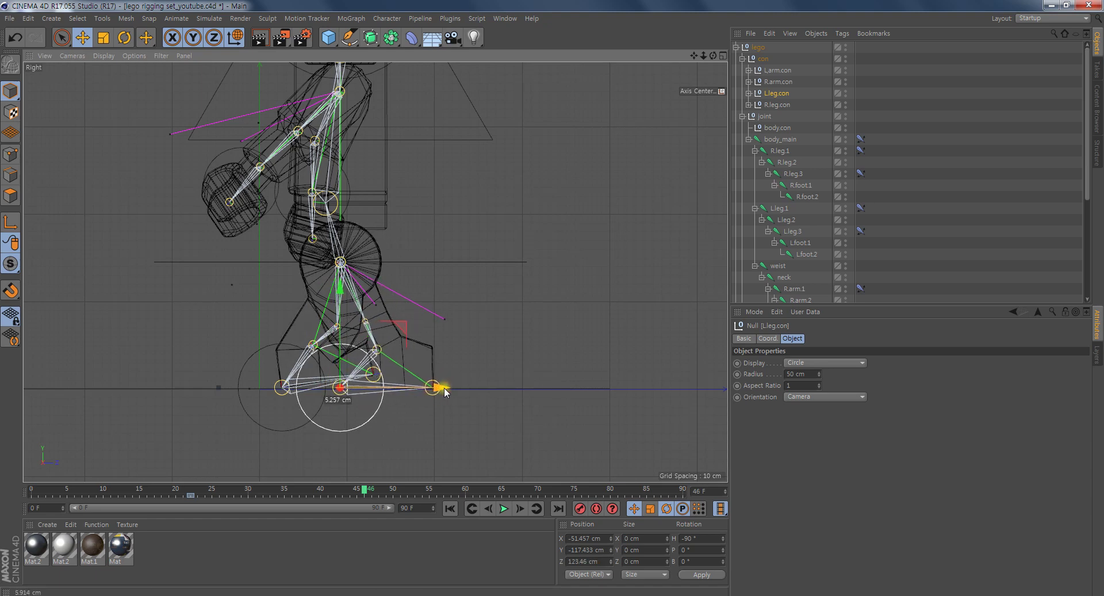
left_click_drag(444, 388, 439, 388)
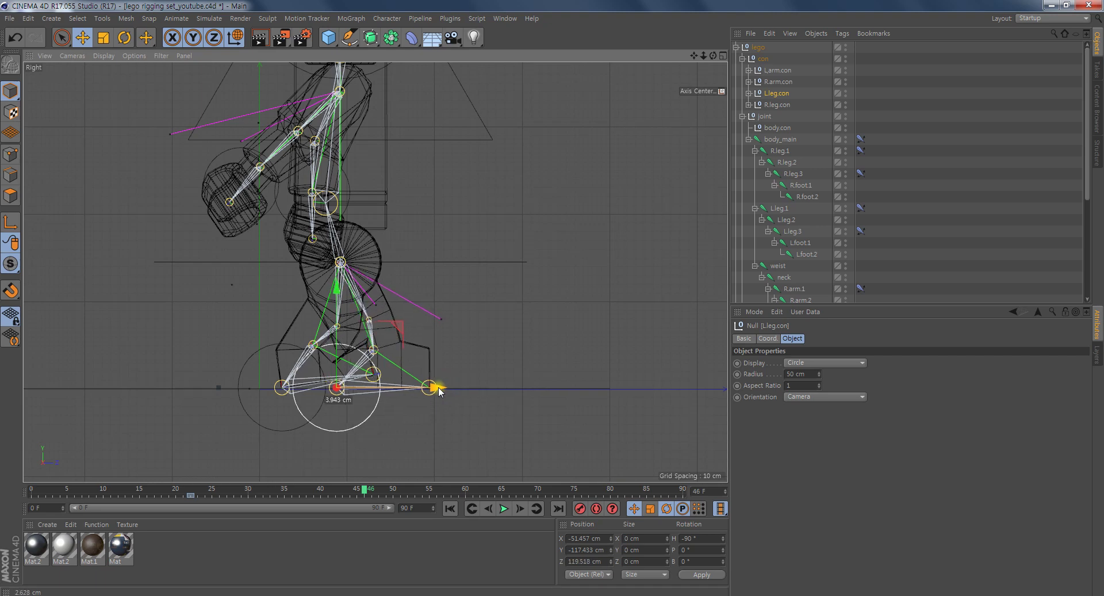
left_click_drag(439, 388, 444, 390)
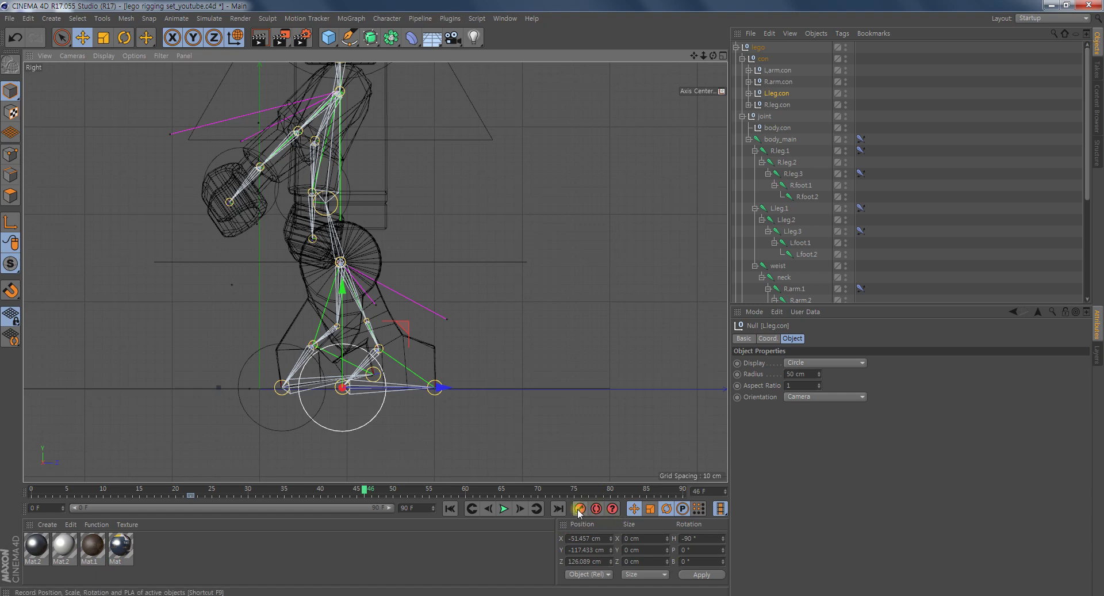
At frame 33, lift the left foot, bank it to about -9.7°, and keyframe it.
mouse_move(365, 492)
left_mouse_down()
mouse_move(198, 505)
mouse_move(344, 529)
mouse_move(182, 530)
mouse_move(304, 532)
mouse_move(191, 536)
mouse_move(292, 534)
left_mouse_up()
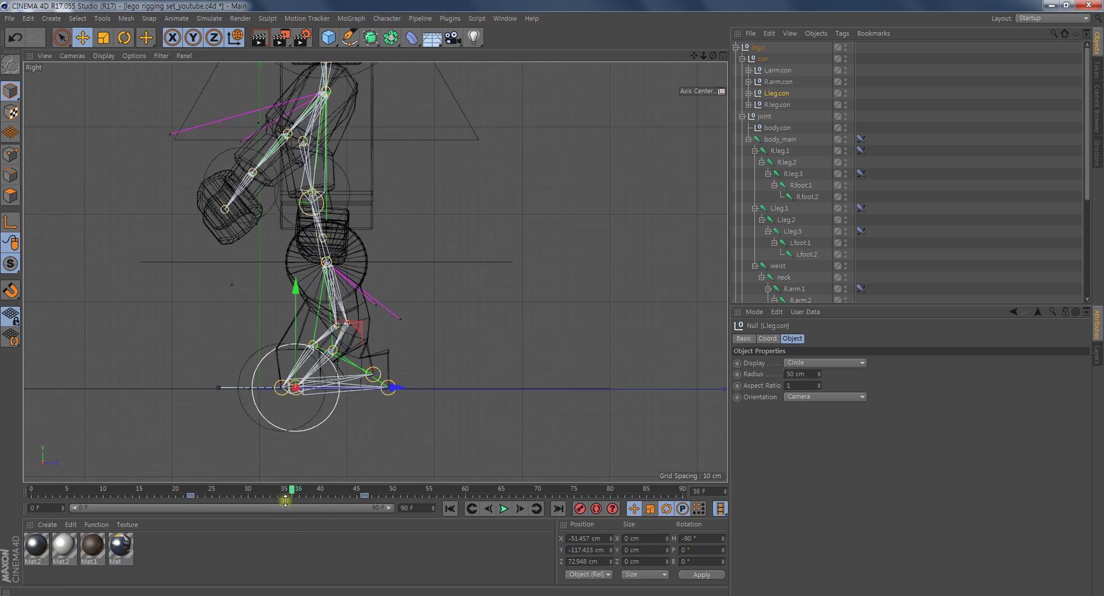
mouse_move(293, 490)
left_mouse_down()
mouse_move(338, 492)
mouse_move(269, 506)
left_mouse_up()
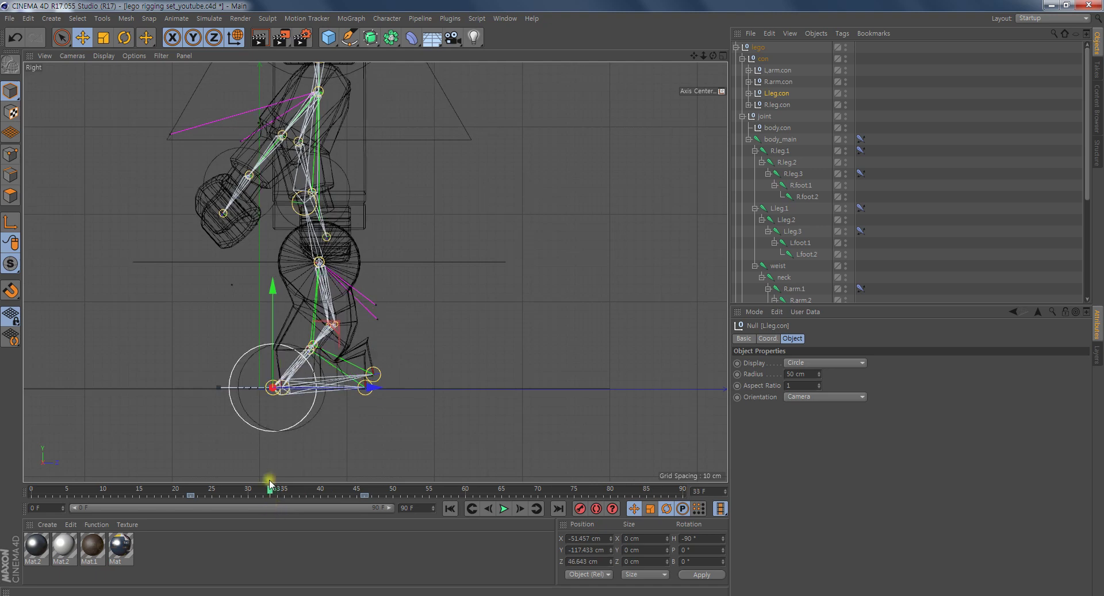
left_click_drag(273, 293, 275, 279)
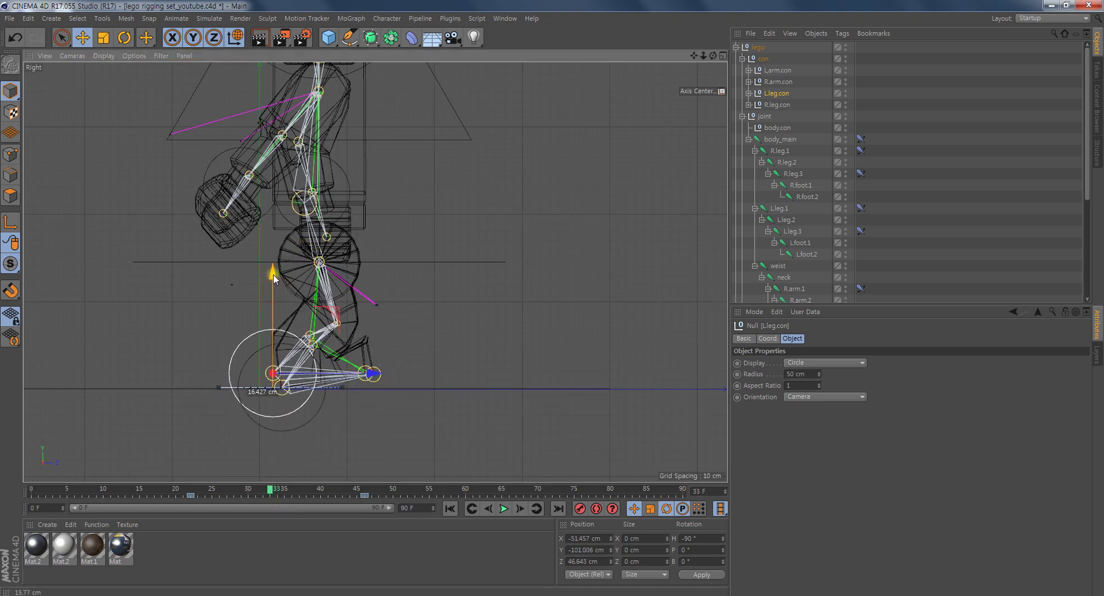
key("r")
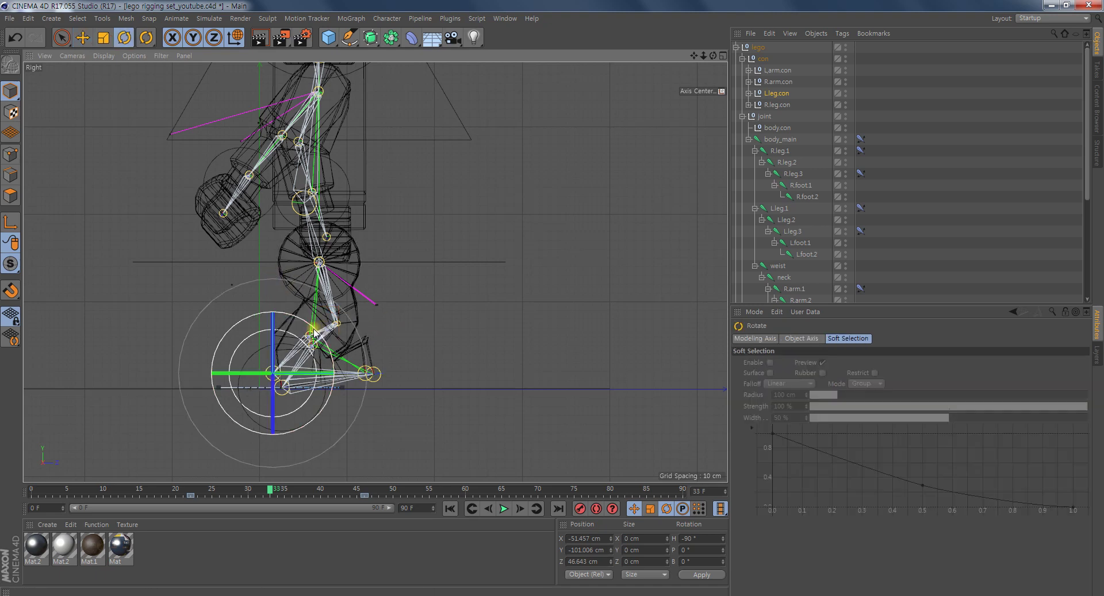
left_click_drag(314, 330, 321, 336)
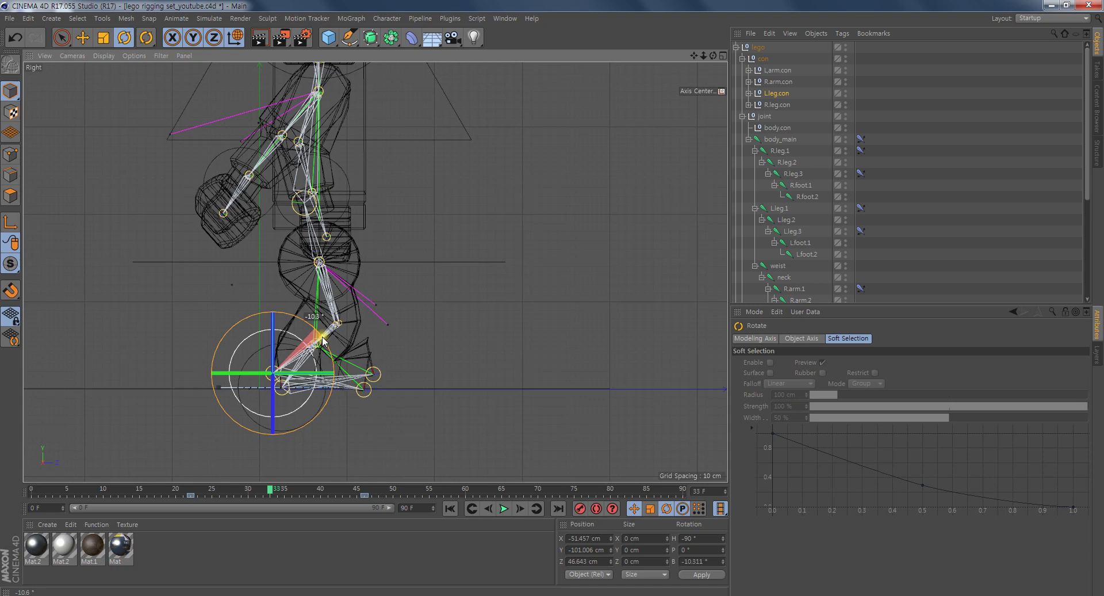
left_click_drag(321, 339, 320, 341)
left_click(579, 508)
At frame 46, tilt the planted left foot toes-up to about 9.3°, then orbit the perspective view.
mouse_move(268, 490)
left_mouse_down()
mouse_move(247, 512)
mouse_move(331, 530)
left_mouse_up()
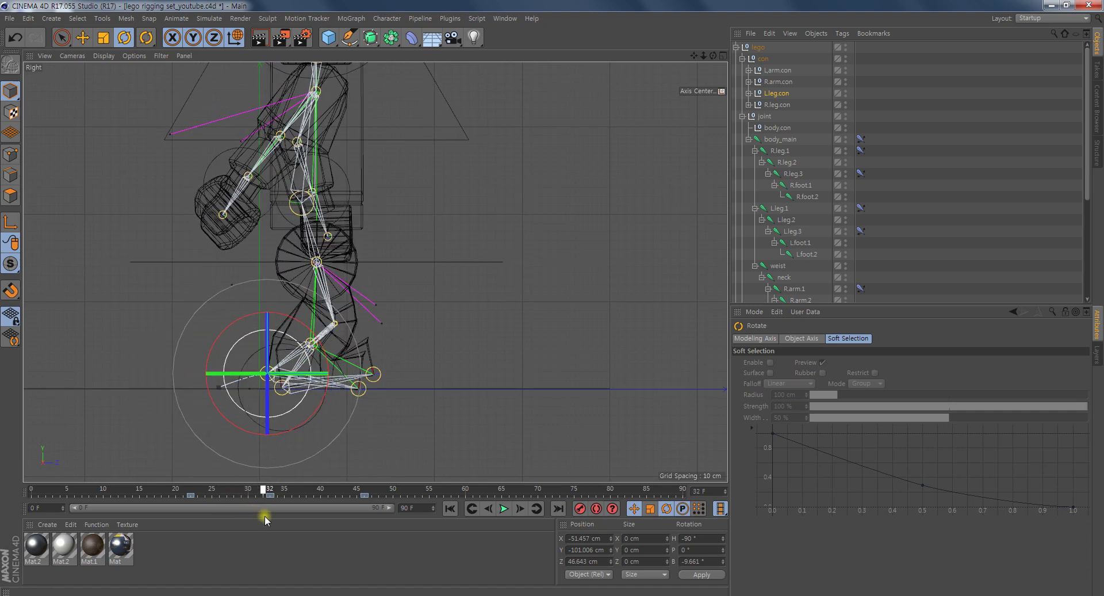
left_click_drag(331, 530, 364, 538)
left_click_drag(390, 357, 386, 355)
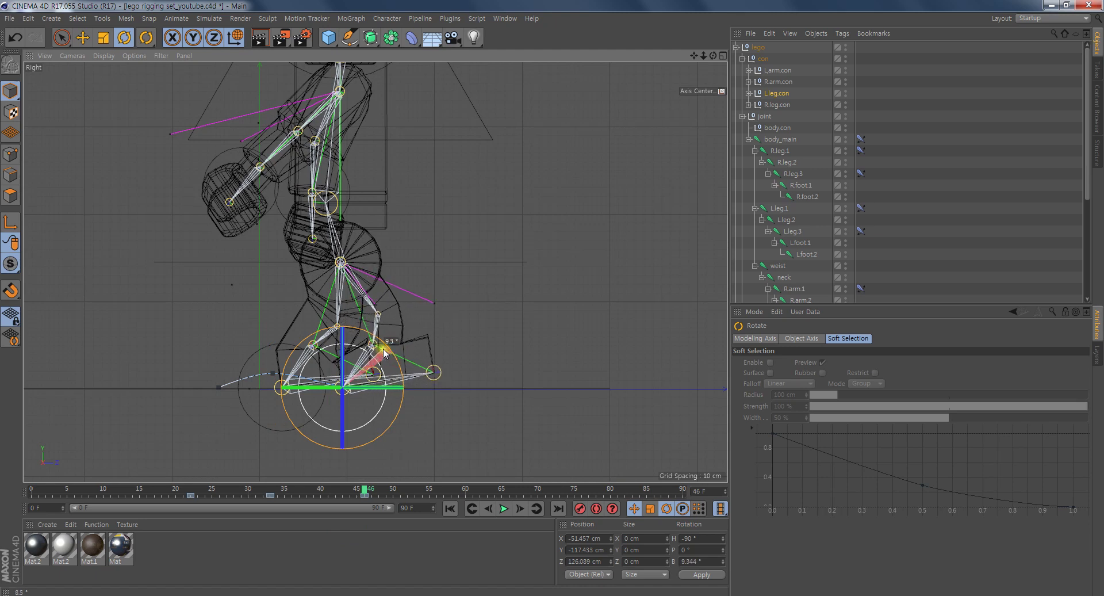
left_click_drag(383, 353, 384, 354)
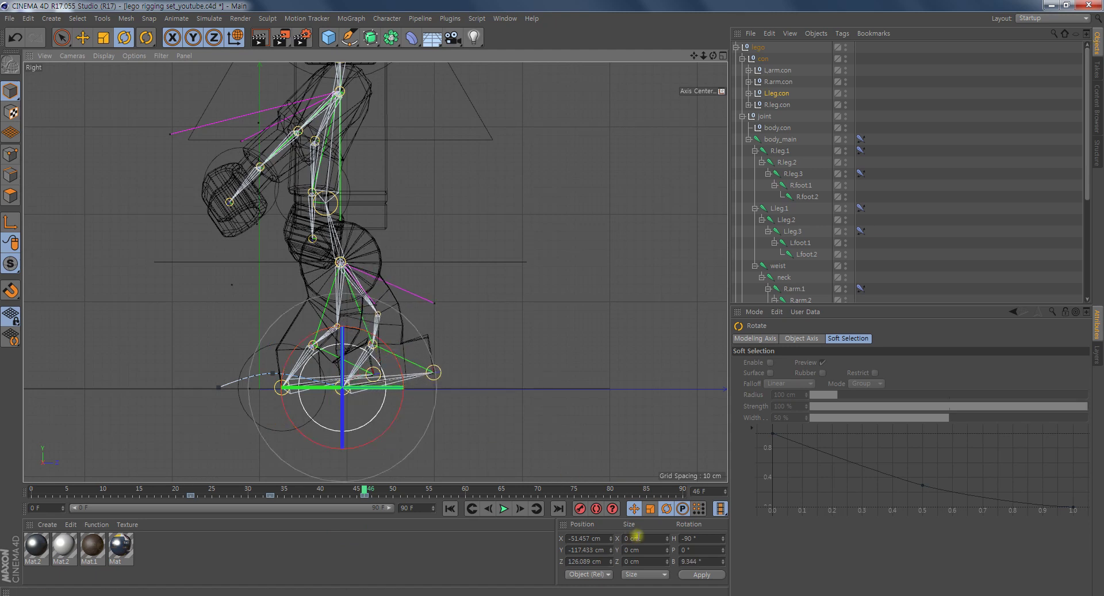
middle_click(382, 316)
middle_click(187, 225)
mouse_move(188, 224)
left_mouse_down("alt")
mouse_move(333, 290)
mouse_move(429, 500)
mouse_move(164, 489)
mouse_move(313, 530)
mouse_move(212, 518)
mouse_move(323, 534)
mouse_move(271, 526)
left_mouse_up("alt")
Orbit around the minifigure and play the left step through to frame 46.
mouse_move(422, 358)
left_mouse_down("alt")
mouse_move(210, 320)
mouse_move(186, 329)
mouse_move(211, 329)
mouse_move(237, 347)
left_mouse_up("alt")
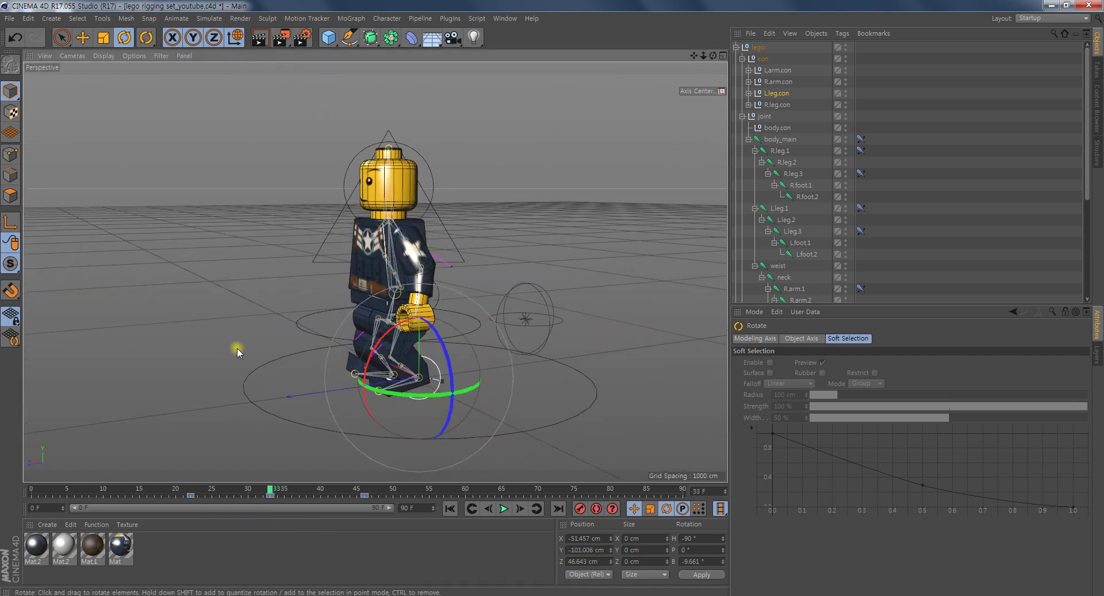
left_click_drag(270, 493, 365, 493)
mouse_move(382, 374)
left_mouse_down("alt")
mouse_move(429, 347)
mouse_move(552, 338)
left_mouse_up("alt")
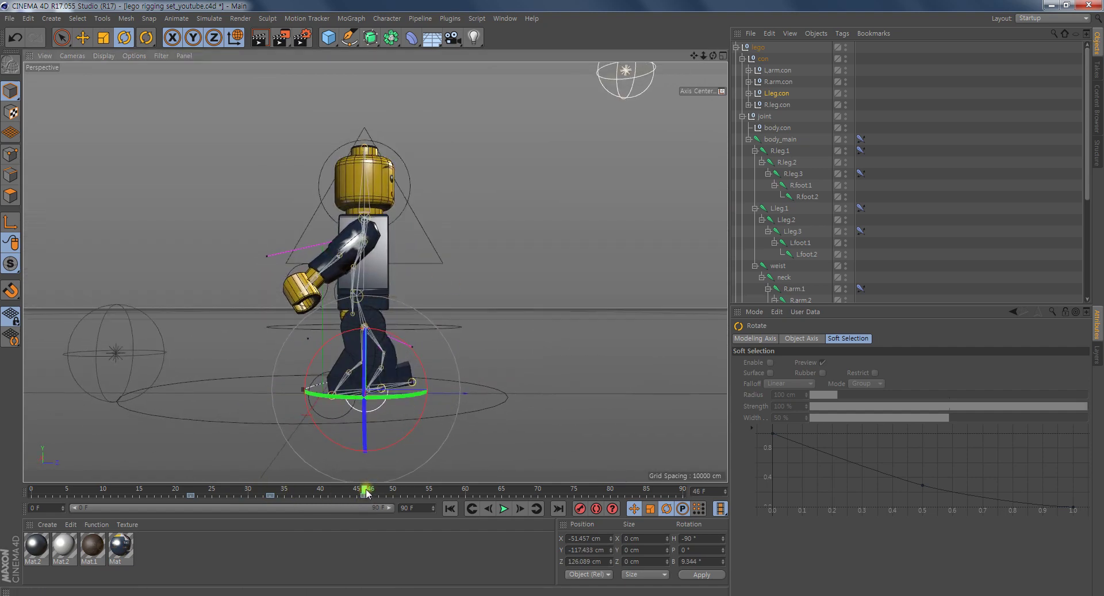
scroll(315, 374, "up", 2)
scroll(334, 380, "up", 2)
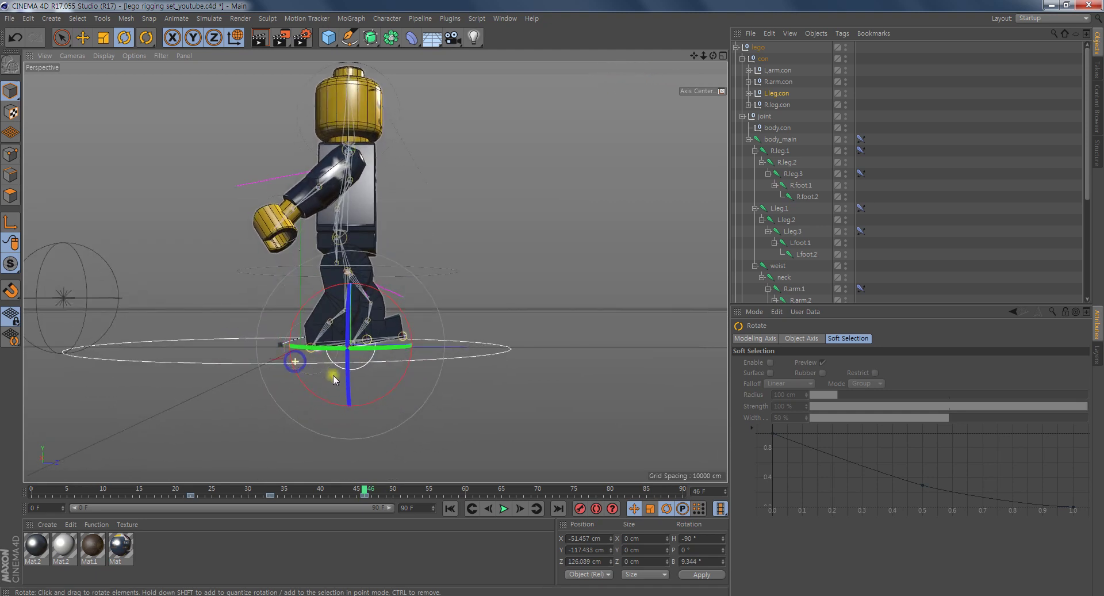
scroll(332, 391, "up", 3)
Keyframe the right leg controller at frame 28 with its foot flat at 0°.
left_click(290, 338)
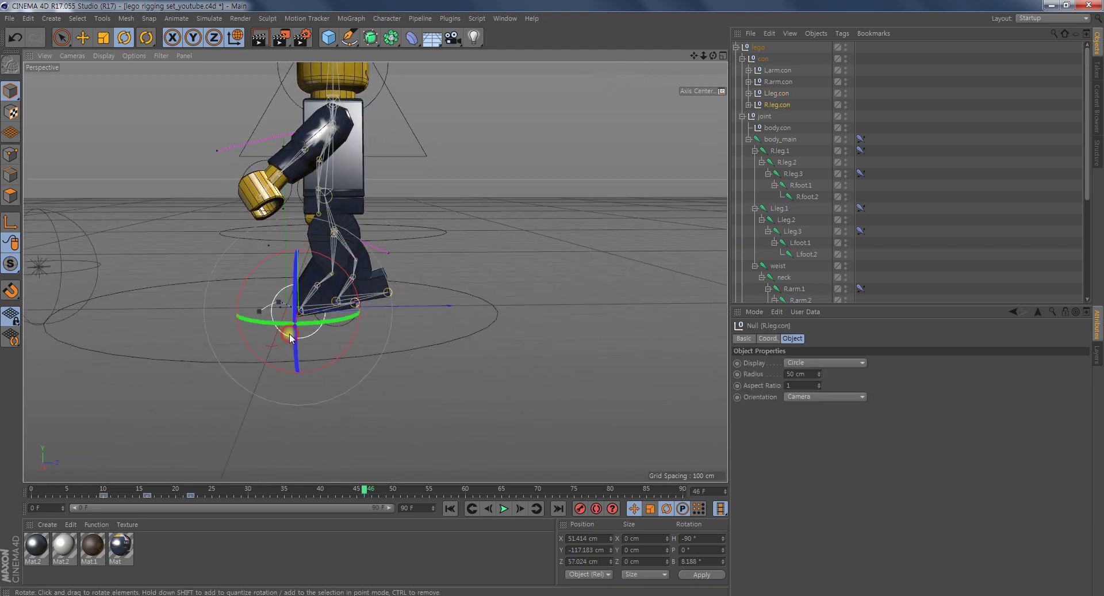
mouse_move(364, 490)
left_mouse_down()
mouse_move(106, 492)
mouse_move(190, 502)
left_mouse_up()
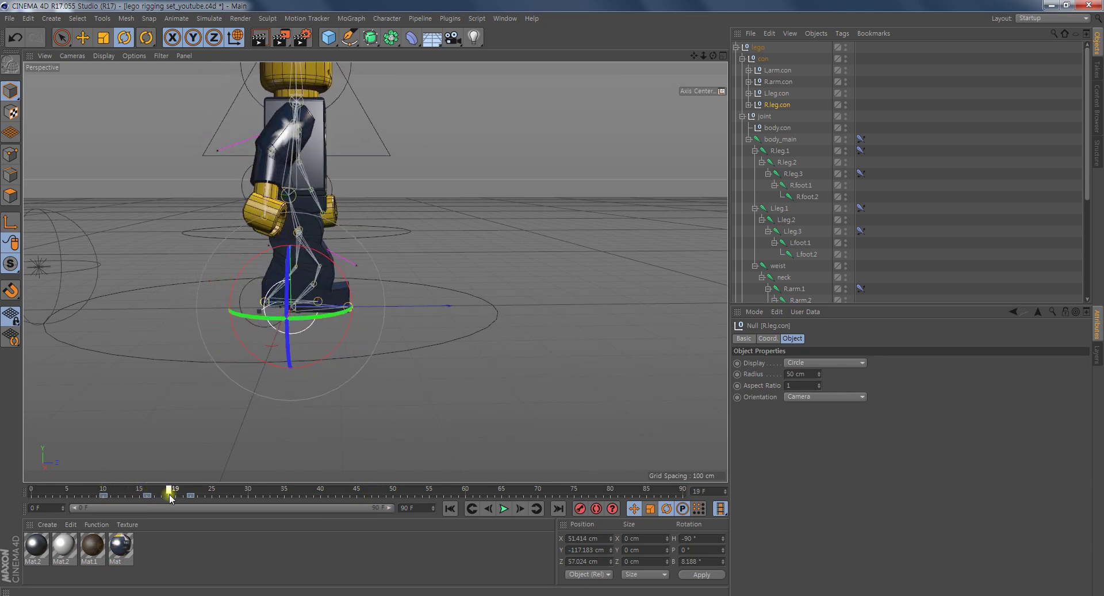
left_click_drag(194, 503, 226, 503)
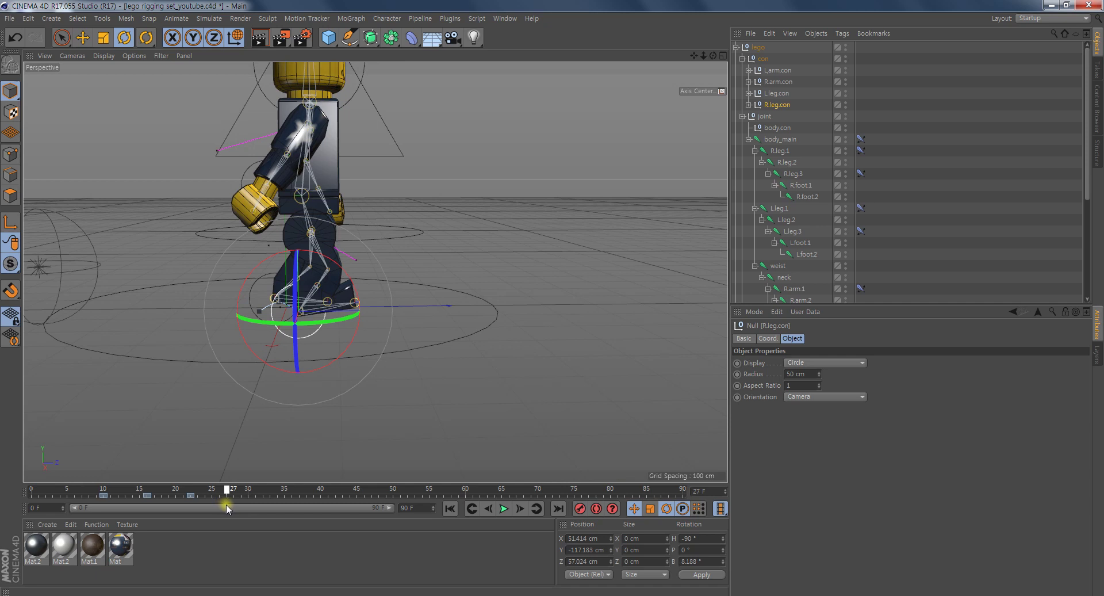
left_click(311, 309)
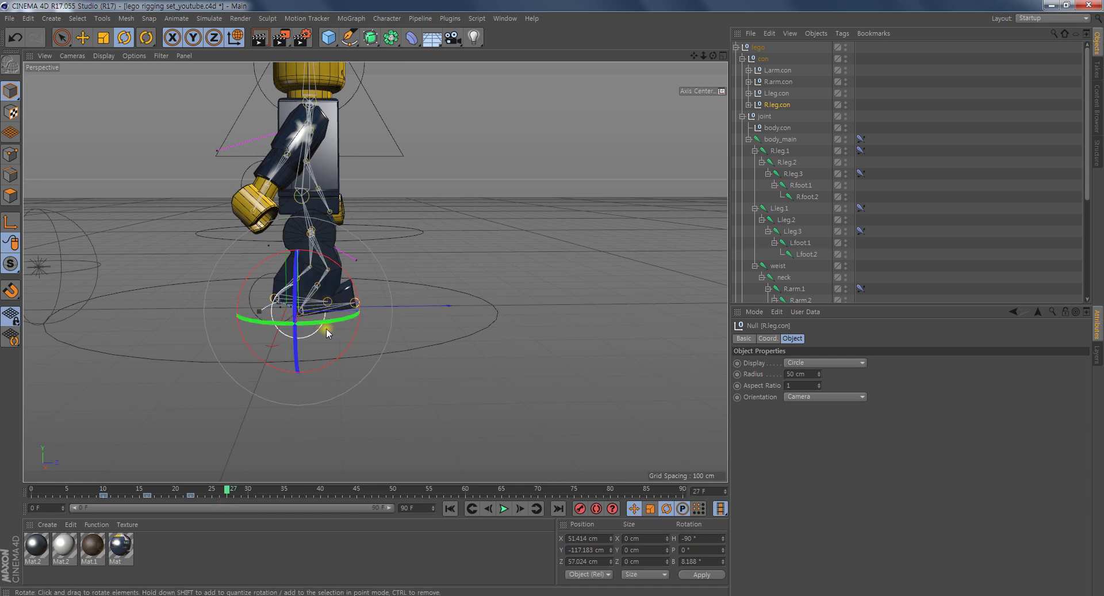
mouse_move(227, 496)
left_mouse_down()
mouse_move(190, 496)
mouse_move(234, 504)
left_mouse_up()
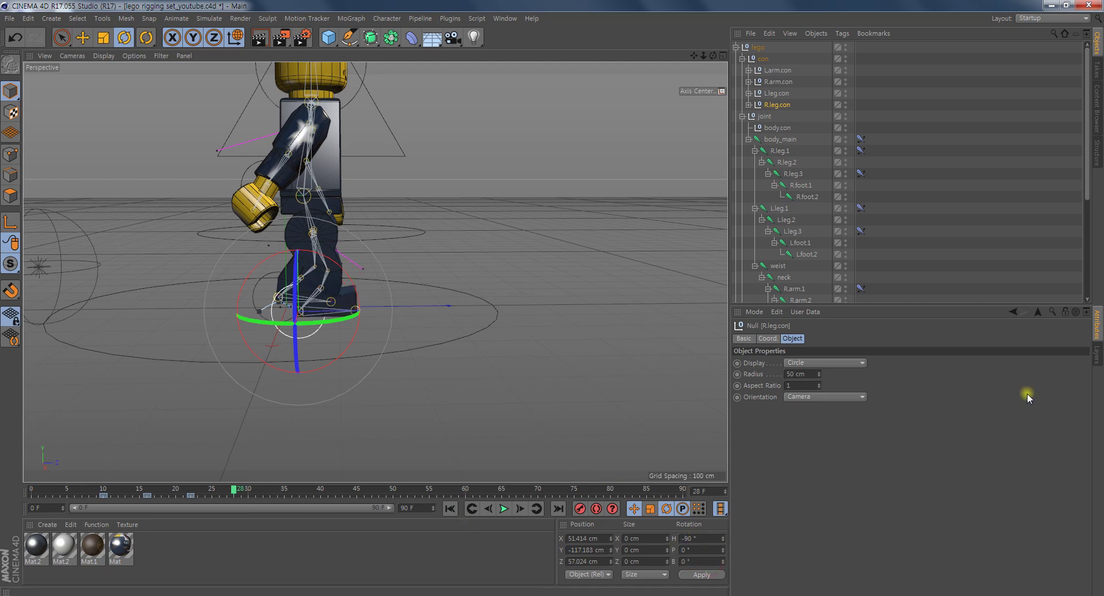
left_click(581, 509)
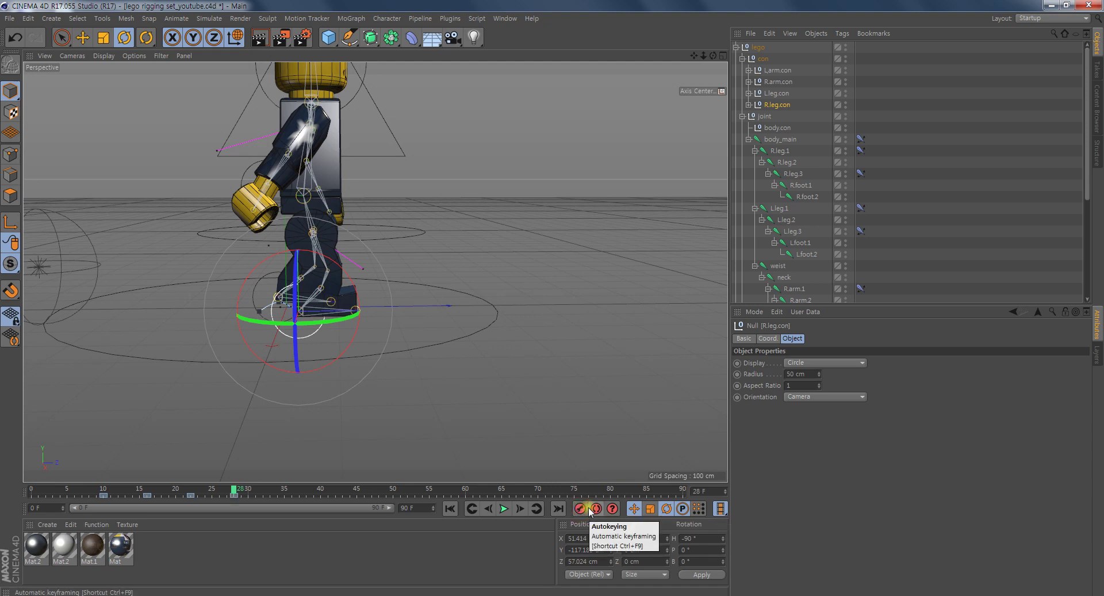
Review the step between frames 16 and 28, then select the hip joint null.
mouse_move(234, 488)
left_mouse_down()
mouse_move(196, 508)
mouse_move(402, 565)
mouse_move(192, 548)
mouse_move(305, 577)
mouse_move(125, 592)
left_mouse_up()
left_click_drag(125, 492, 233, 491)
mouse_move(403, 368)
left_mouse_down("alt")
mouse_move(210, 361)
mouse_move(331, 326)
mouse_move(493, 327)
mouse_move(426, 332)
mouse_move(466, 324)
mouse_move(451, 373)
left_mouse_up("alt")
left_click(465, 336)
mouse_move(240, 490)
left_mouse_down()
mouse_move(99, 506)
mouse_move(161, 511)
mouse_move(130, 519)
mouse_move(145, 523)
mouse_move(290, 538)
mouse_move(271, 535)
left_mouse_up()
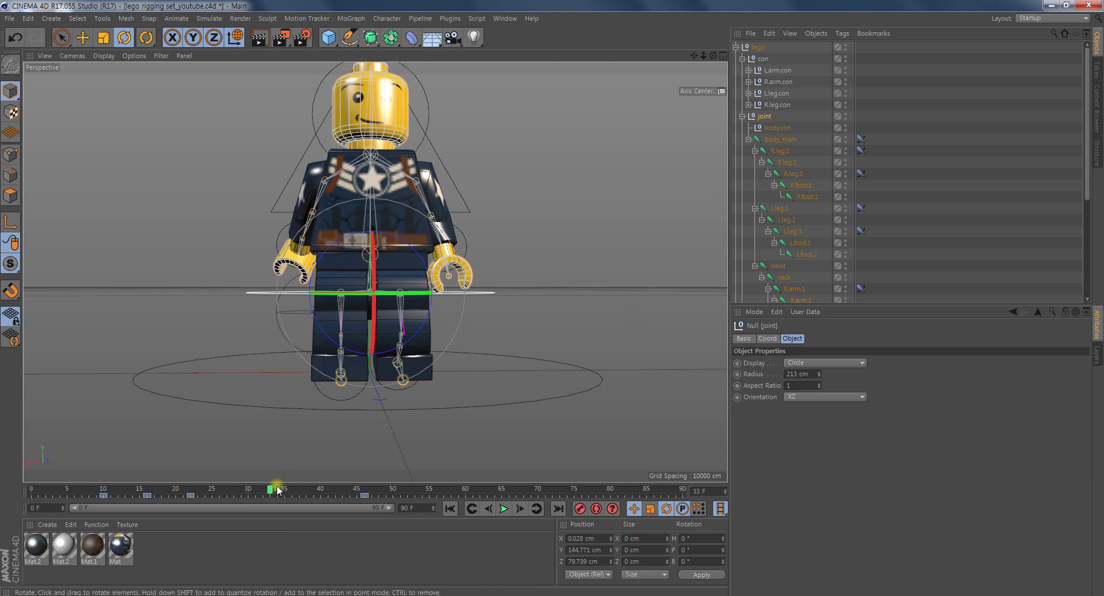
At frame 34, bank the hip joint null about 2.3° and review the nearby frames.
mouse_move(269, 493)
left_mouse_down()
mouse_move(198, 495)
mouse_move(275, 508)
left_mouse_up()
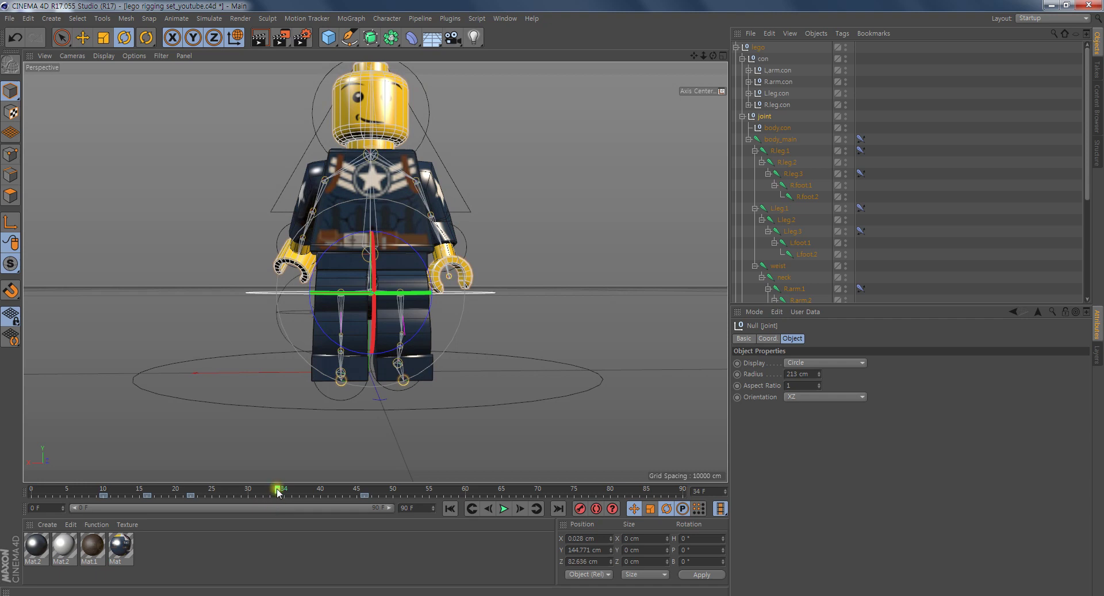
left_click_drag(276, 494, 189, 499)
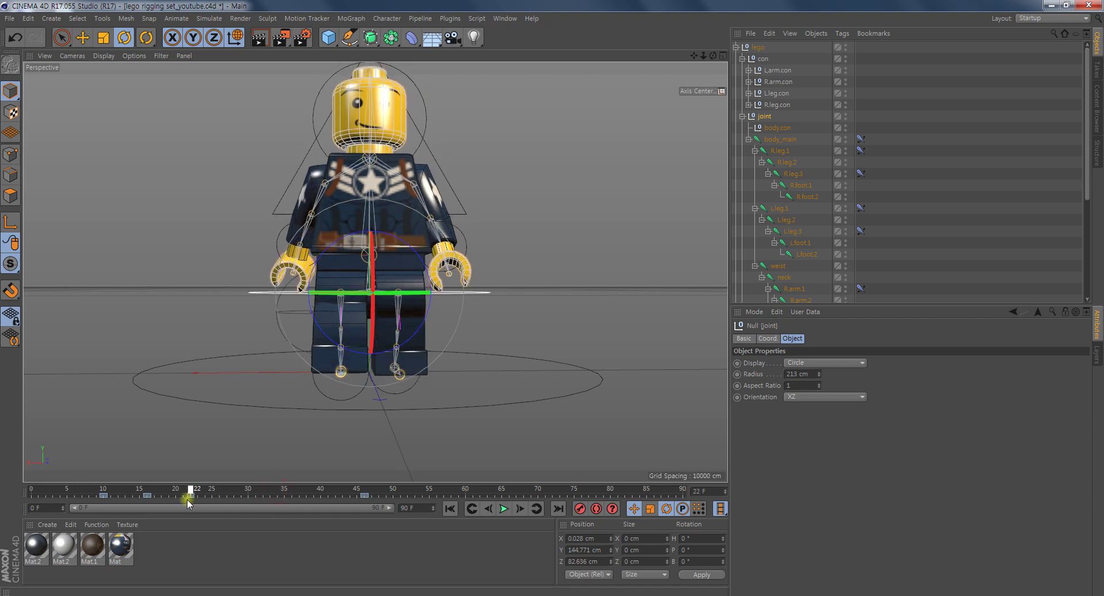
left_click_drag(189, 501, 275, 518)
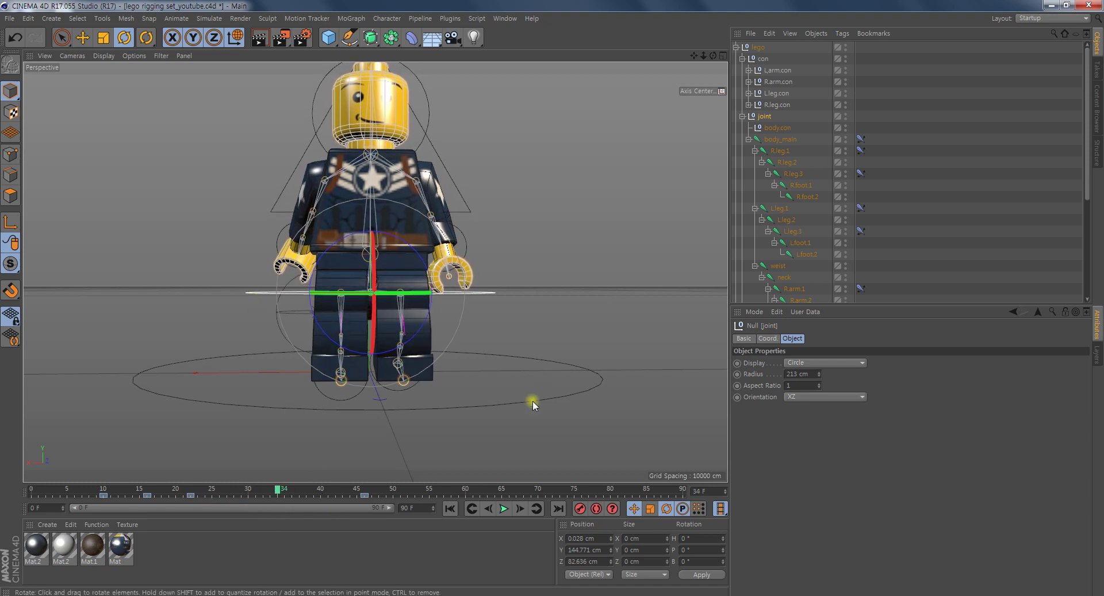
left_click_drag(426, 260, 423, 264)
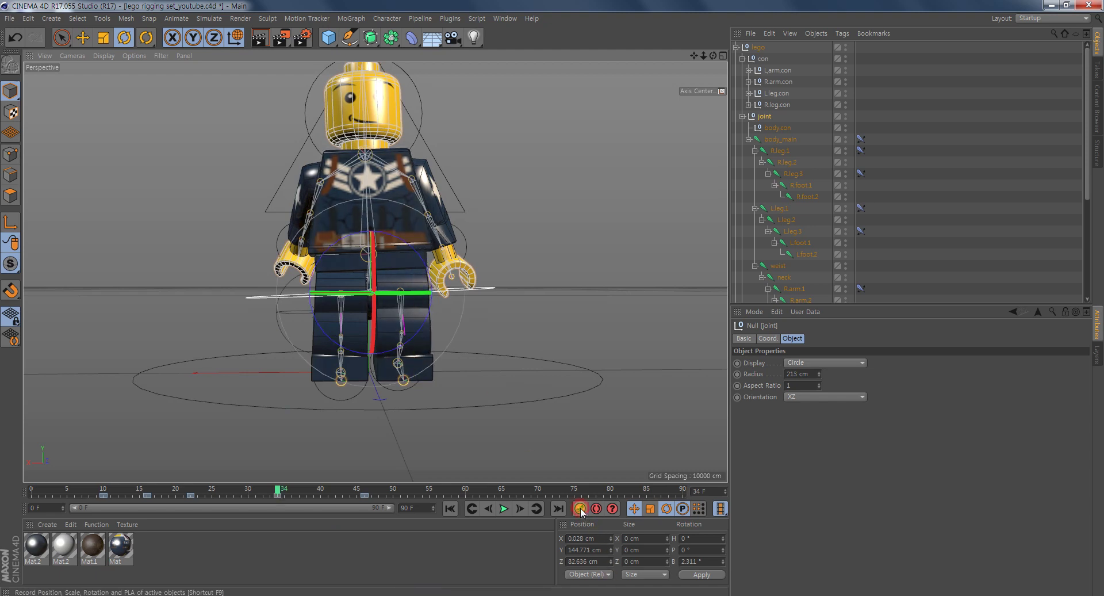
mouse_move(280, 490)
left_mouse_down()
mouse_move(234, 511)
mouse_move(91, 527)
mouse_move(388, 544)
mouse_move(236, 548)
left_mouse_up()
left_click_drag(117, 550, 270, 555)
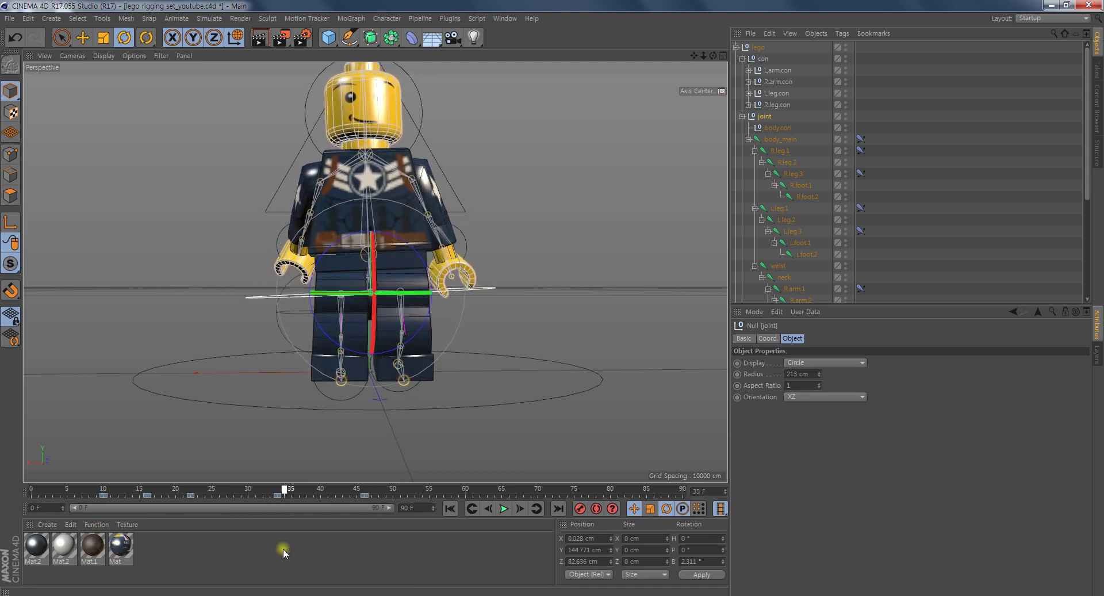
left_click_drag(462, 267, 438, 293, "alt")
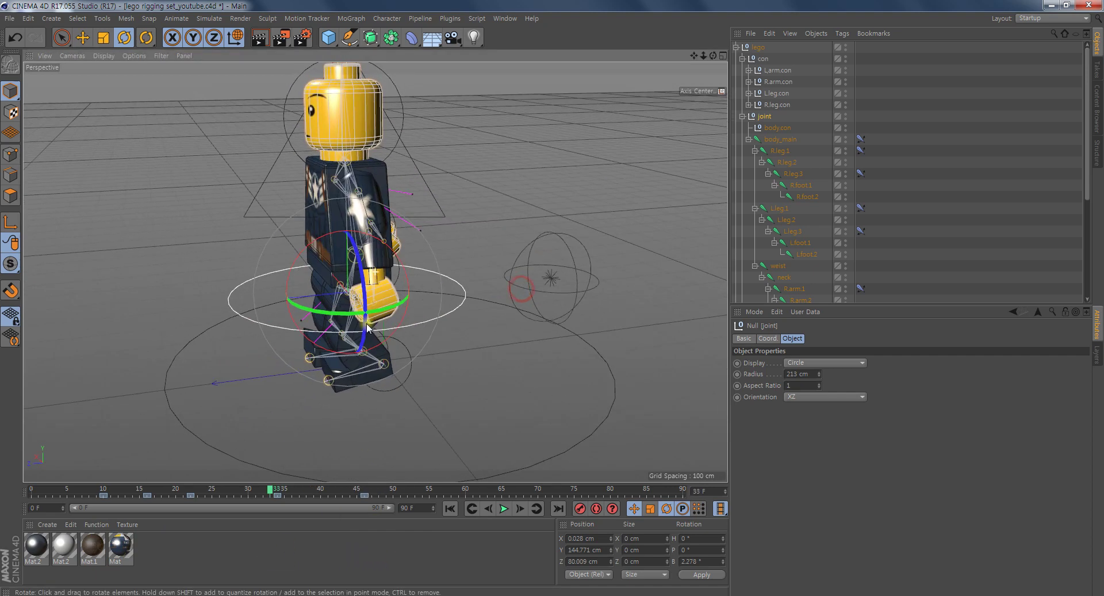
Select Larm.con, then raise and swing the left arm back at frame 46 and keyframe it.
left_click(439, 269)
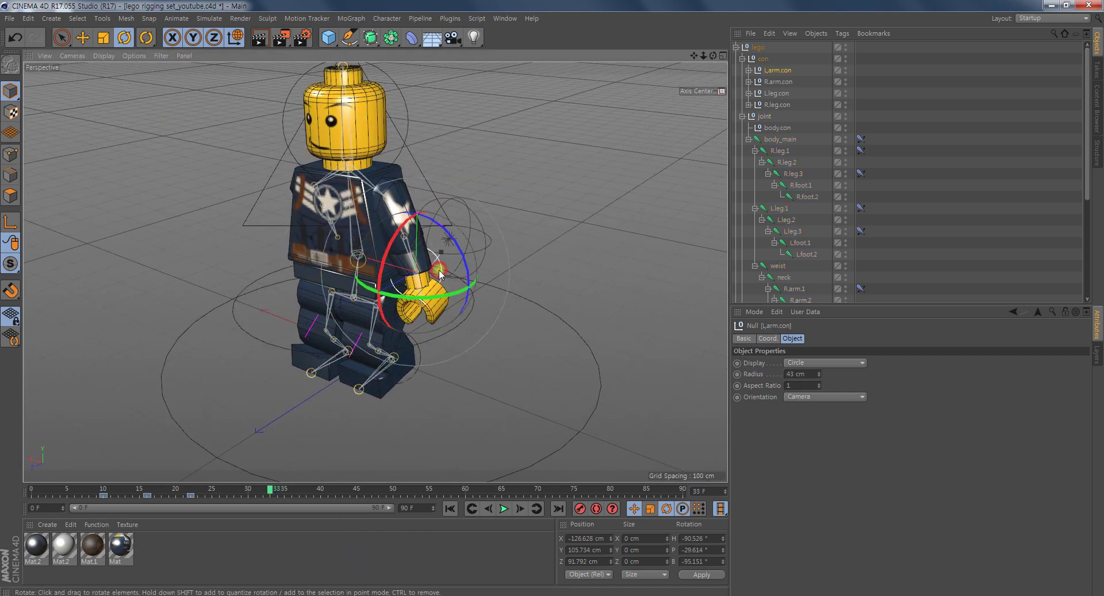
mouse_move(267, 496)
left_mouse_down()
mouse_move(100, 486)
mouse_move(333, 522)
mouse_move(155, 519)
mouse_move(366, 530)
left_mouse_up()
mouse_move(464, 357)
left_mouse_down("alt")
mouse_move(358, 315)
mouse_move(398, 305)
mouse_move(391, 346)
mouse_move(405, 353)
left_mouse_up("alt")
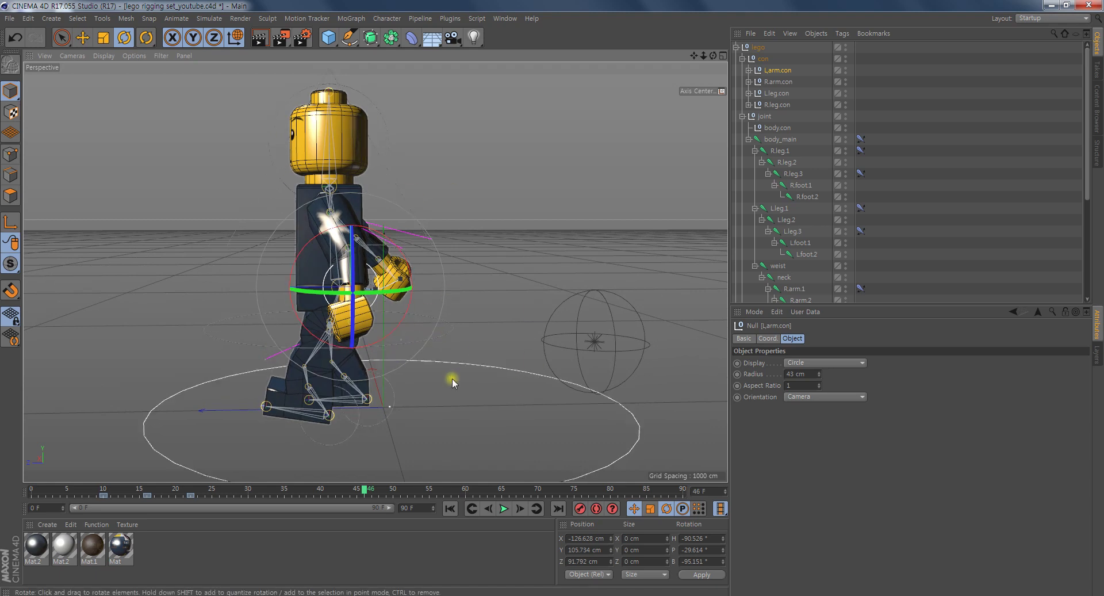
mouse_move(356, 484)
left_mouse_down()
mouse_move(115, 484)
mouse_move(230, 484)
mouse_move(370, 509)
left_mouse_up()
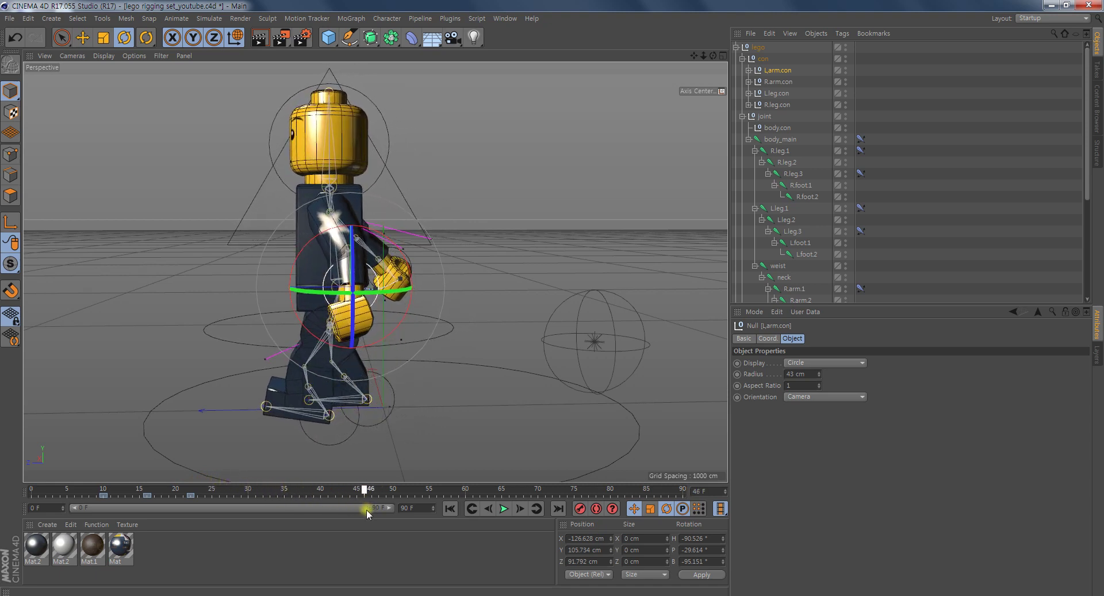
key("e")
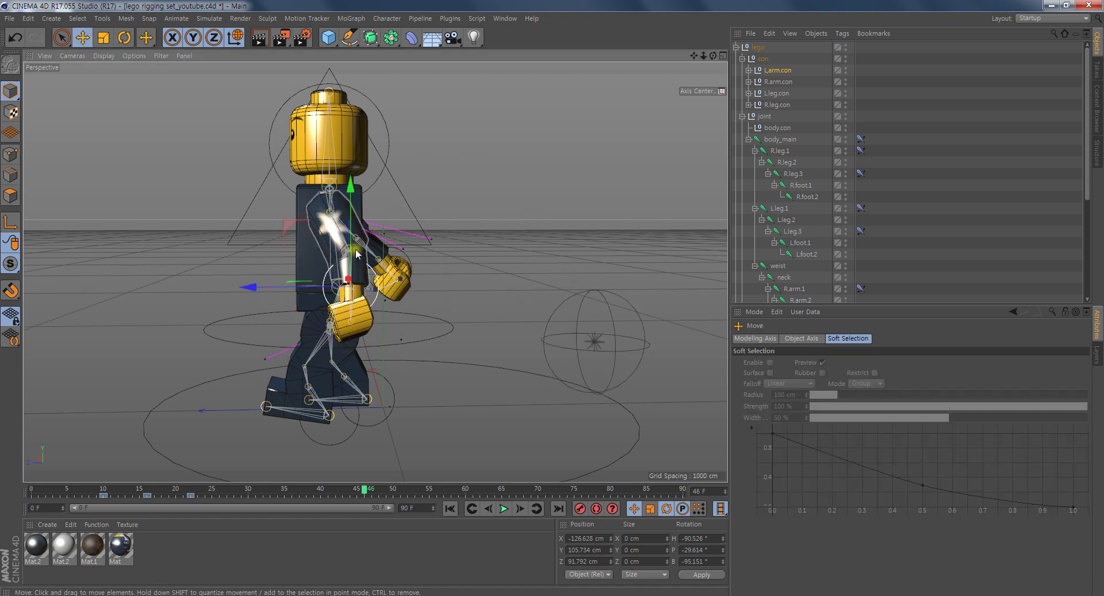
left_click_drag(291, 227, 296, 227)
left_click(580, 508)
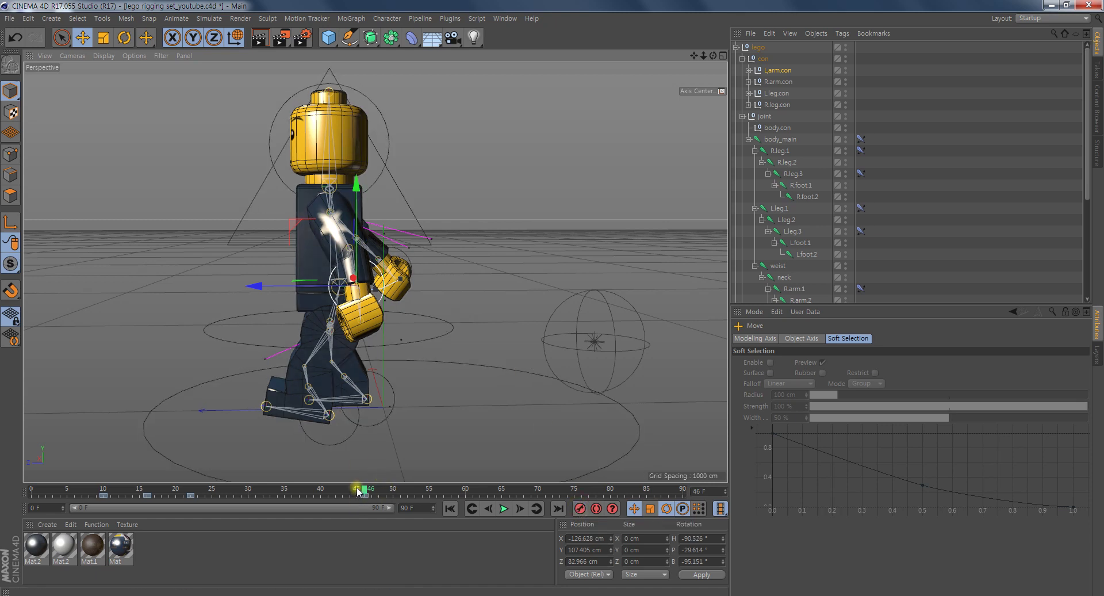
Reposition the left arm controller at frame 34, review the motion, then select R.arm.con.
left_click_drag(357, 491, 278, 500)
left_click_drag(290, 223, 281, 222)
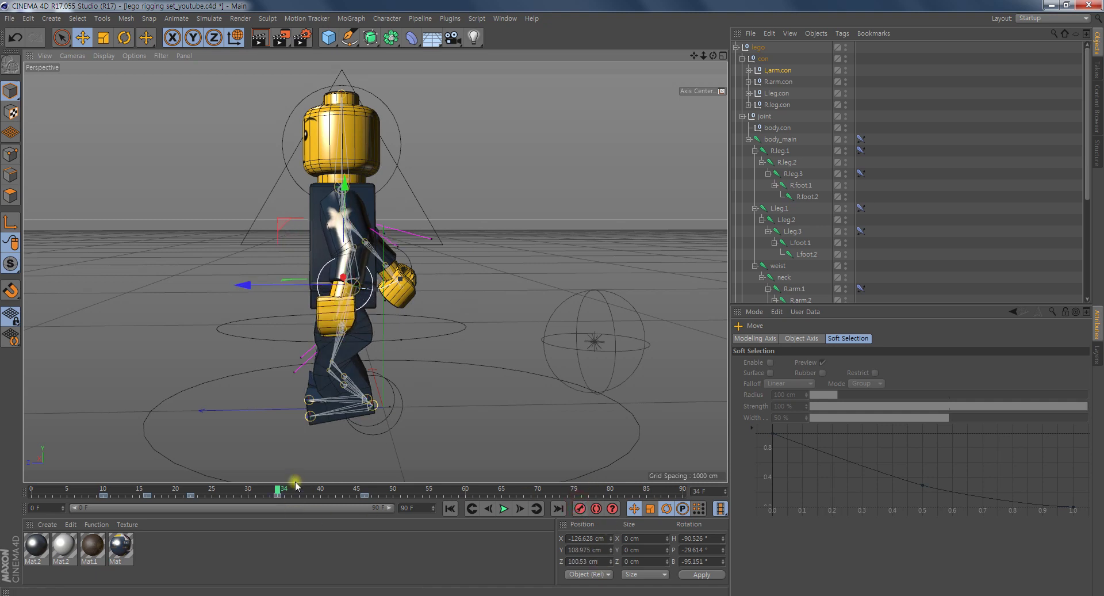
mouse_move(279, 489)
left_mouse_down()
mouse_move(148, 489)
mouse_move(249, 489)
mouse_move(364, 458)
left_mouse_up()
mouse_move(505, 239)
left_mouse_down("alt")
mouse_move(279, 251)
mouse_move(627, 288)
mouse_move(433, 312)
mouse_move(499, 321)
mouse_move(377, 280)
mouse_move(371, 250)
mouse_move(432, 307)
left_mouse_up("alt")
left_click(508, 321)
mouse_move(380, 494)
left_mouse_down()
mouse_move(109, 493)
mouse_move(374, 510)
left_mouse_up()
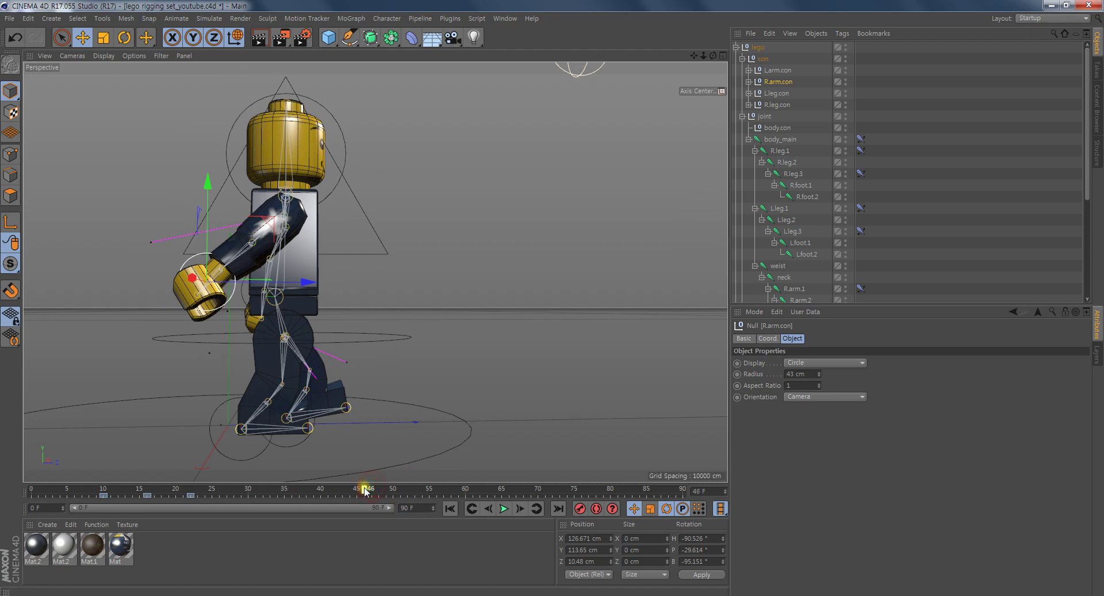
Swing R.arm.con forward and lower it, keying it at frame 34 at Y 96.8 cm, Z 97.5 cm.
left_click_drag(271, 227, 367, 231)
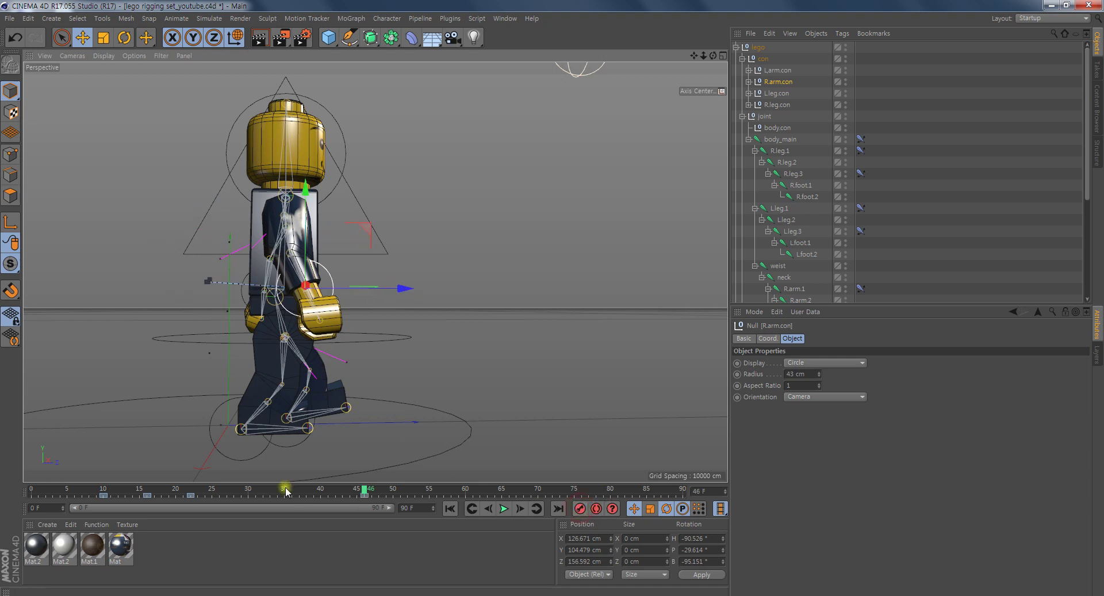
left_click_drag(372, 493, 278, 493)
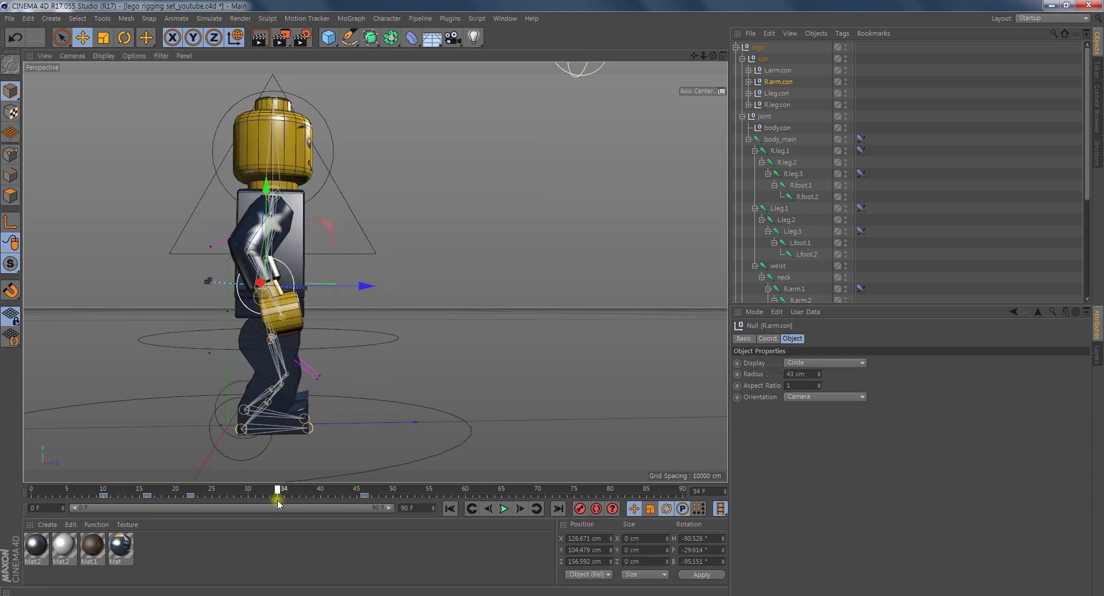
left_click_drag(268, 191, 268, 199)
left_click(580, 509)
mouse_move(280, 492)
left_mouse_down()
mouse_move(185, 485)
mouse_move(405, 485)
mouse_move(230, 488)
mouse_move(78, 466)
mouse_move(212, 487)
mouse_move(380, 483)
mouse_move(154, 489)
left_mouse_up()
mouse_move(438, 305)
left_mouse_down("alt")
mouse_move(261, 309)
mouse_move(418, 335)
mouse_move(368, 350)
mouse_move(461, 365)
left_mouse_up("alt")
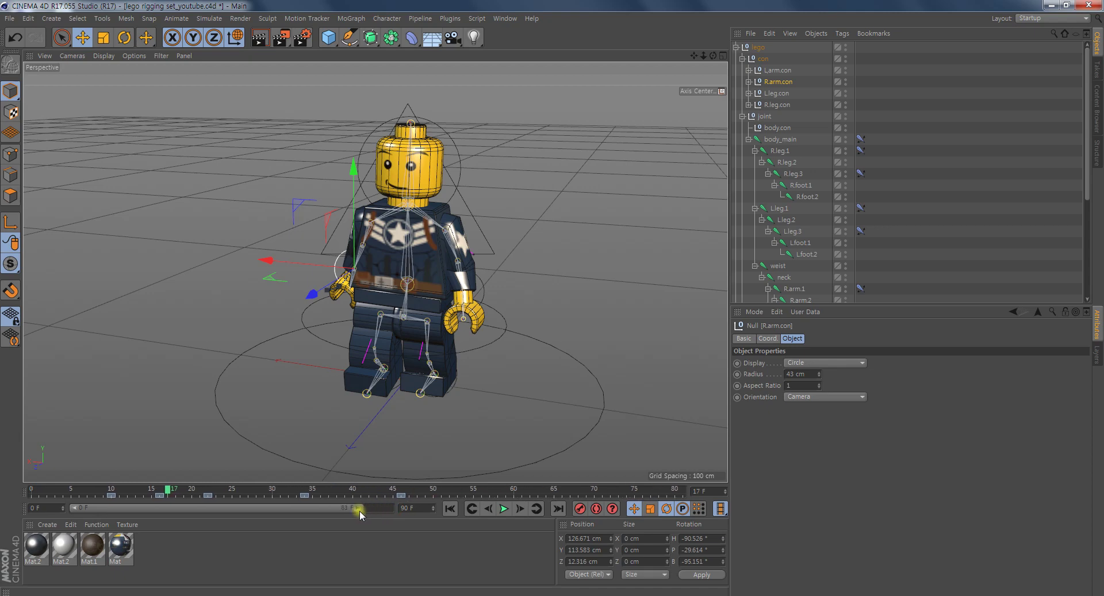
End the preview range at frame 55, then play and watch the walk cycle before pausing.
left_click_drag(360, 510, 270, 509)
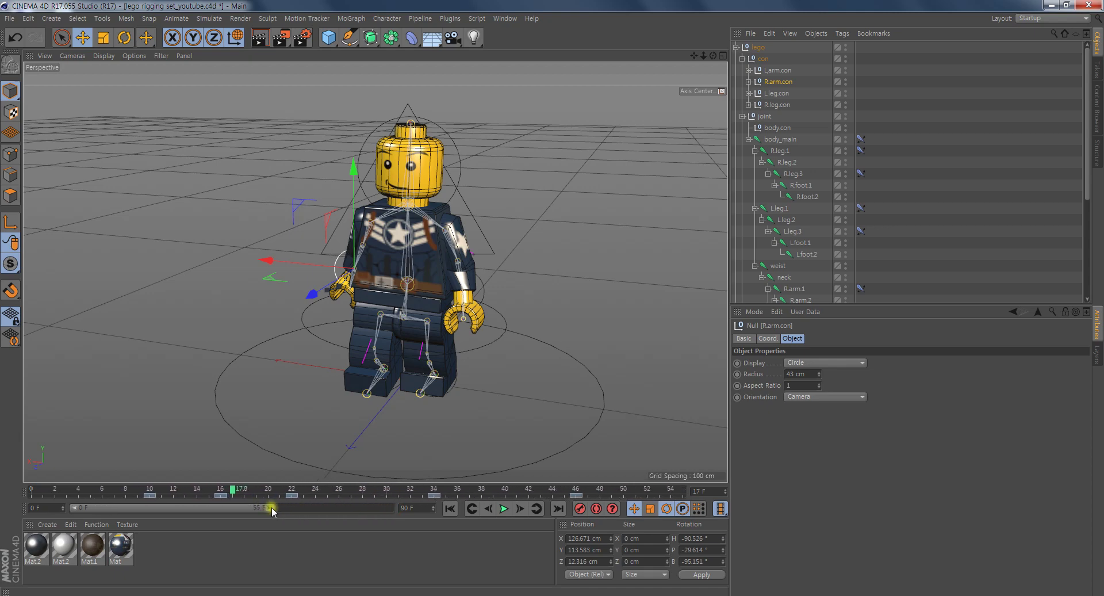
left_click(506, 509)
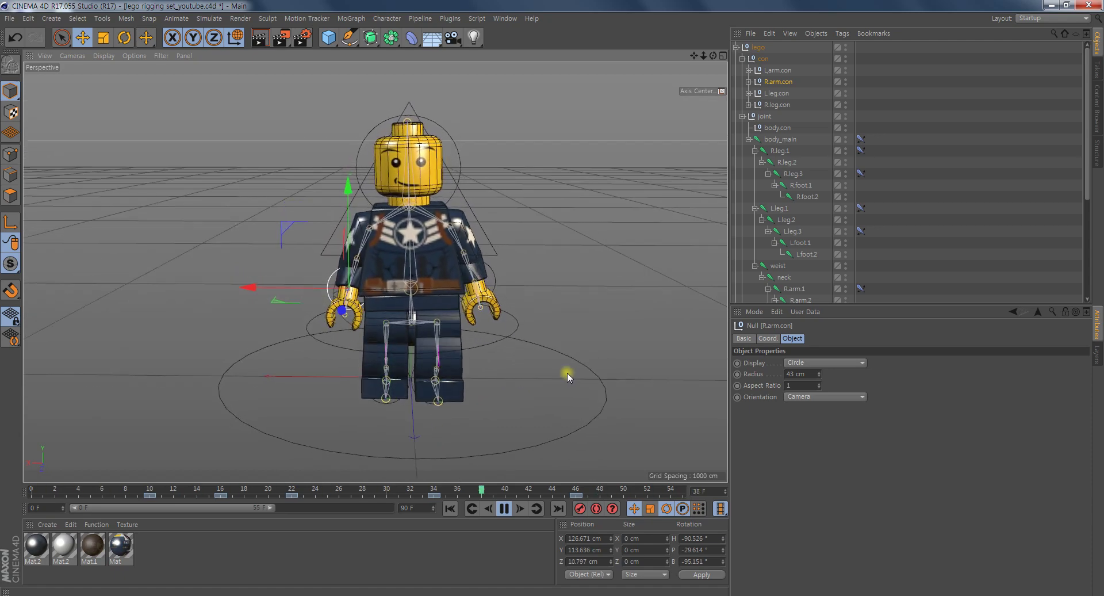
mouse_move(567, 372)
left_mouse_down("alt")
mouse_move(564, 394)
mouse_move(551, 385)
left_mouse_up("alt")
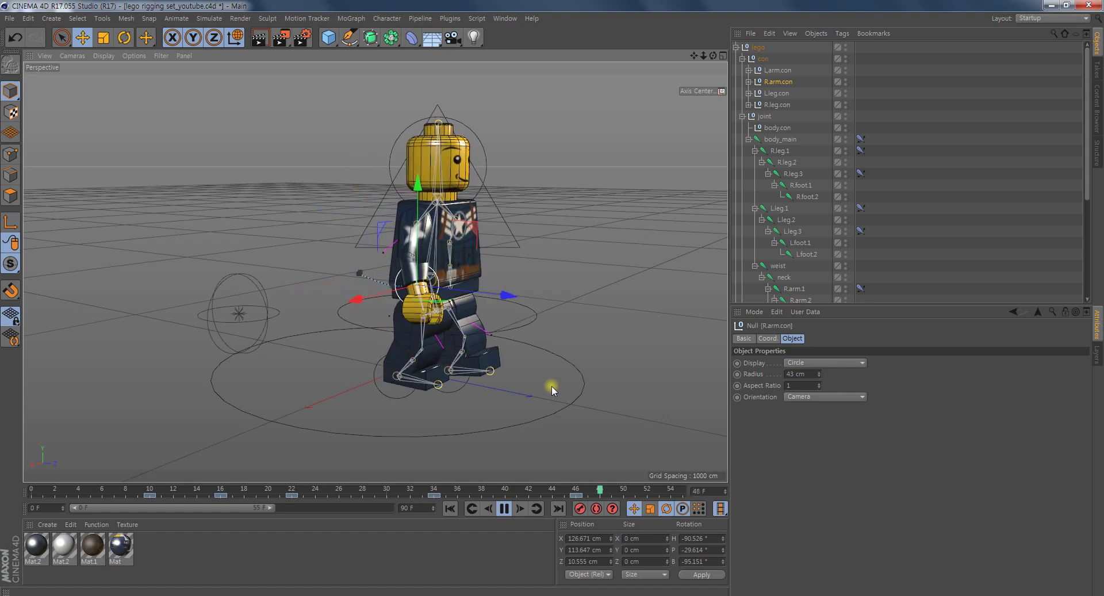
mouse_move(516, 371)
left_mouse_down("alt")
mouse_move(477, 373)
mouse_move(488, 375)
left_mouse_up("alt")
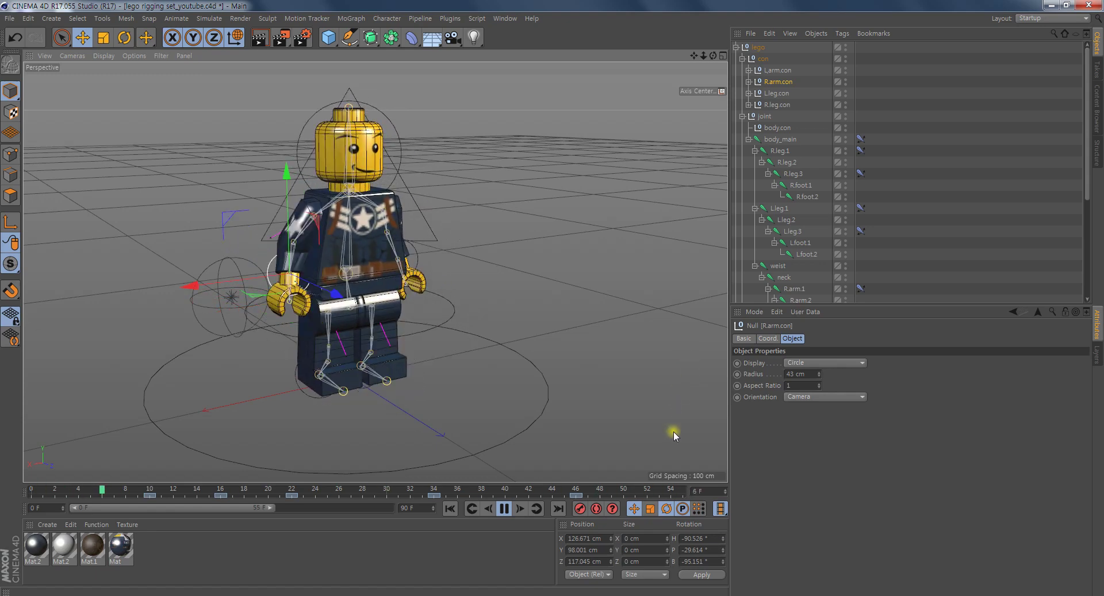
left_click(504, 508)
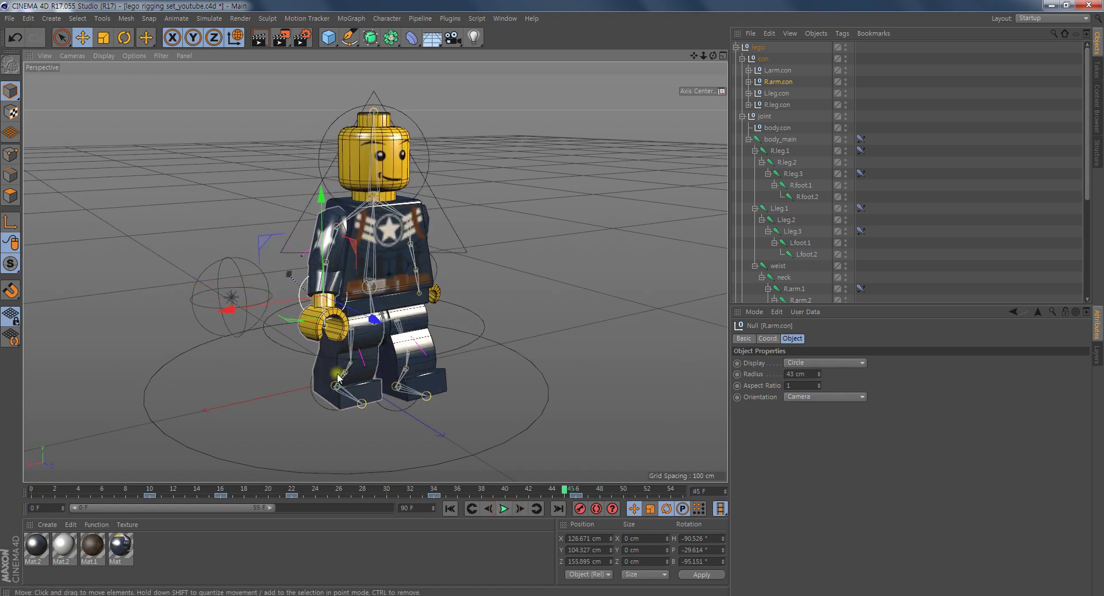
Orbit and zoom around the paused mid-stride minifigure to inspect the rig.
mouse_move(544, 340)
left_mouse_down("alt")
mouse_move(351, 361)
mouse_move(393, 327)
left_mouse_up("alt")
mouse_move(233, 378)
left_mouse_down("alt")
mouse_move(499, 343)
mouse_move(172, 329)
left_mouse_up("alt")
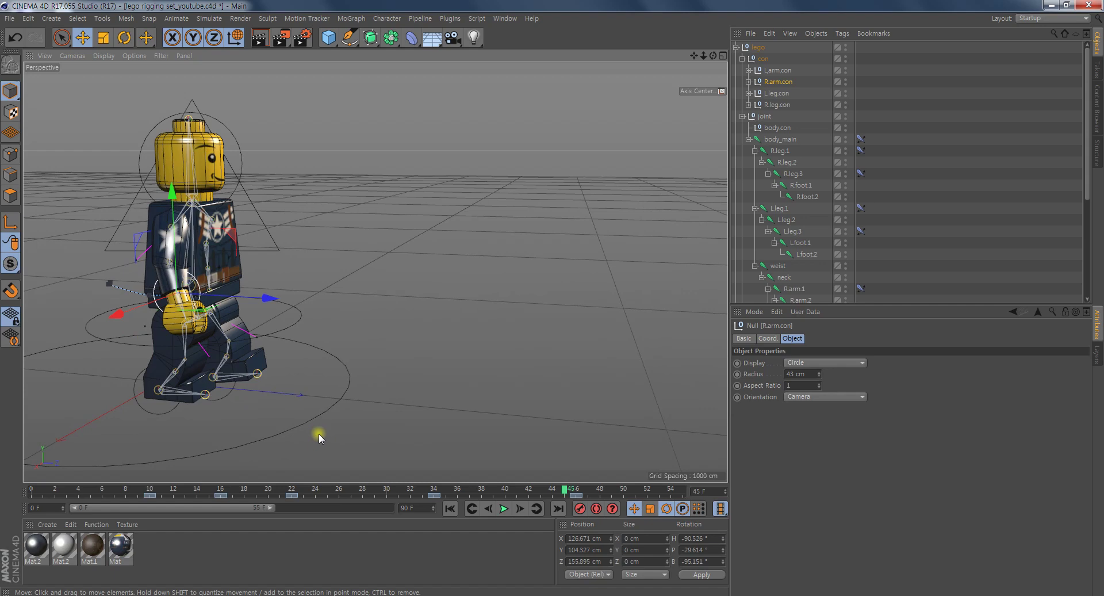
mouse_move(488, 474)
left_mouse_down("alt")
mouse_move(283, 292)
mouse_move(328, 325)
left_mouse_up("alt")
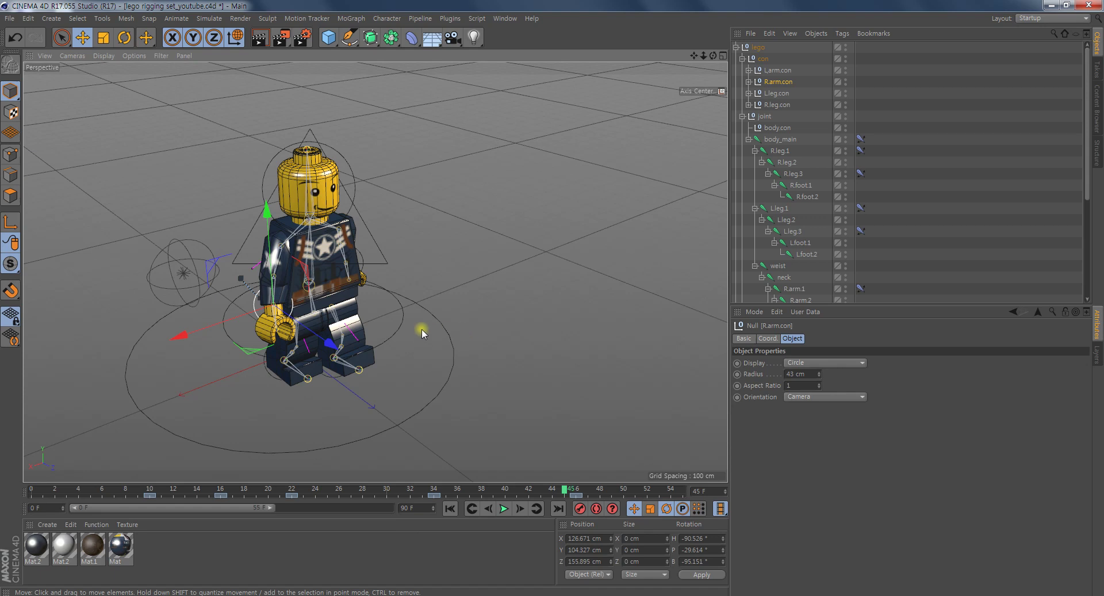
mouse_move(422, 329)
left_mouse_down("alt")
mouse_move(465, 319)
mouse_move(426, 316)
mouse_move(440, 285)
left_mouse_up("alt")
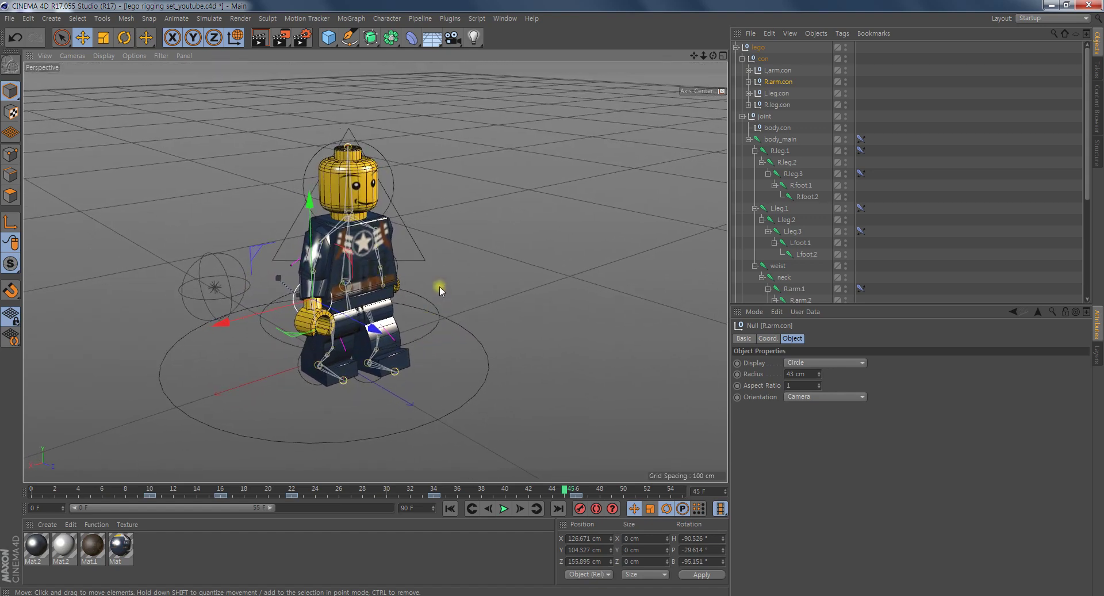